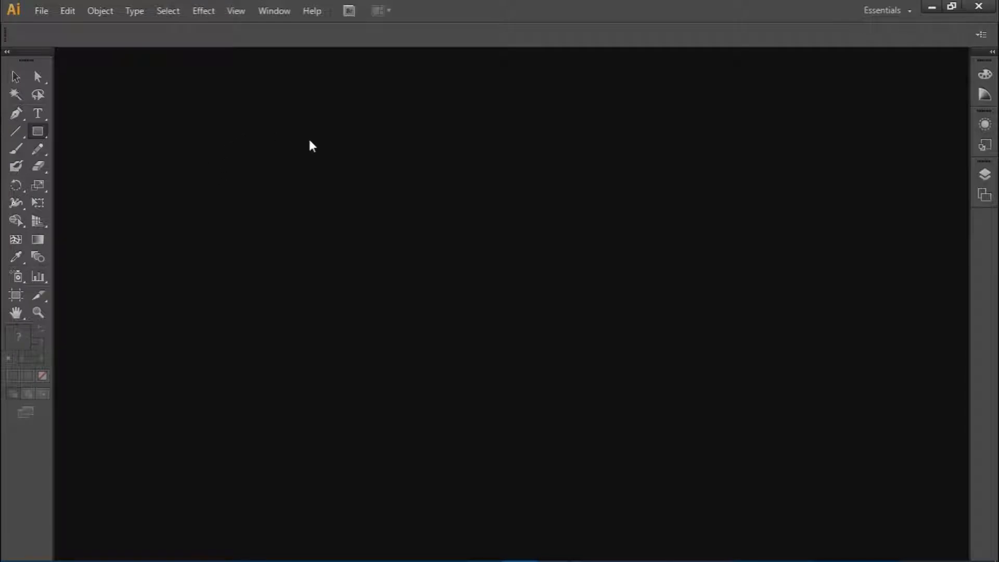
Step: Create a new 8 in by 10 in portrait document and detach the shape and pen tool groups as floating palettes
key("ctrl+n")
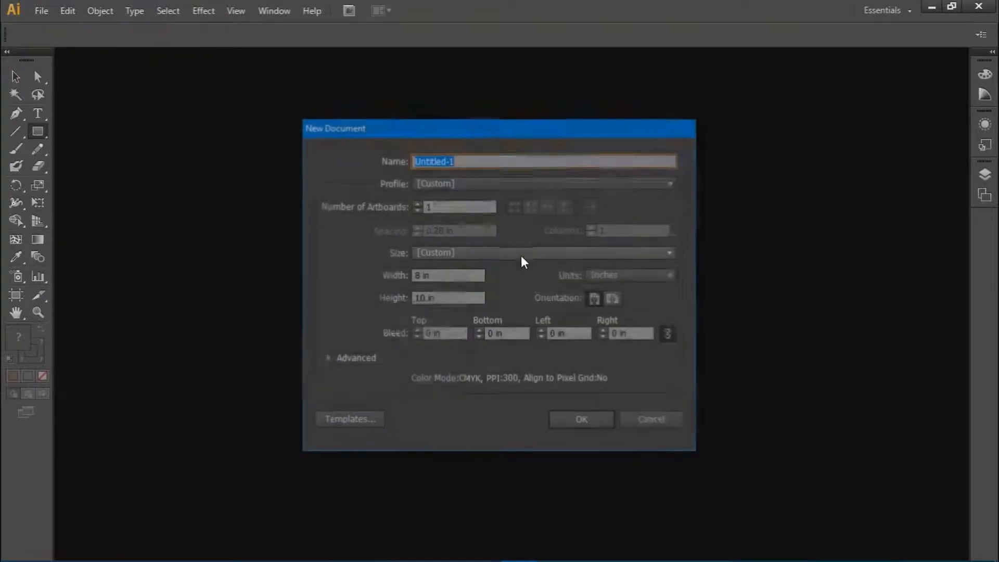
left_click(583, 422)
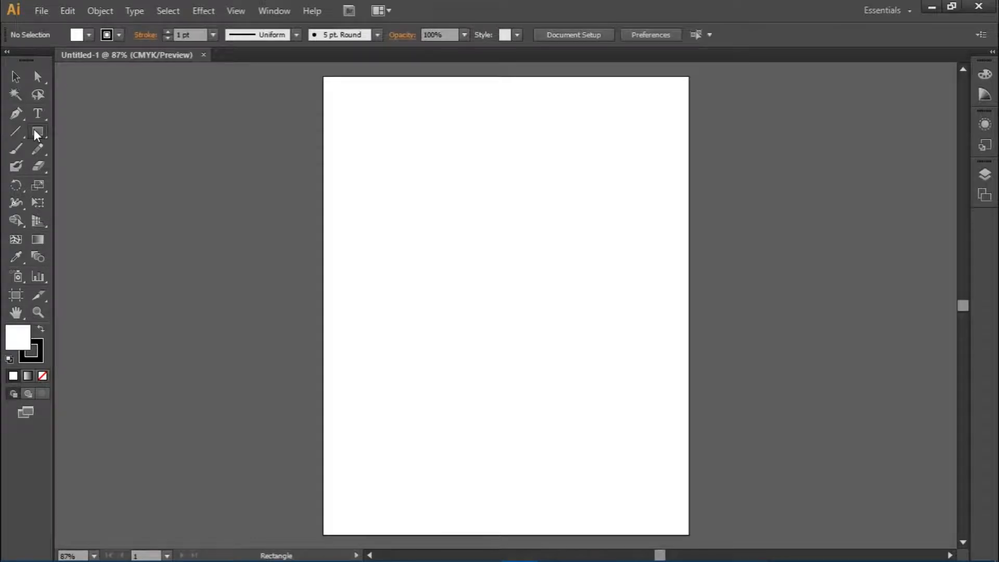
left_click_drag(38, 132, 201, 174)
left_click_drag(129, 146, 199, 118)
left_click_drag(20, 113, 219, 139)
left_click_drag(68, 123, 204, 174)
Step: Draw a perfect circle with the Ellipse tool and position it near the artboard's upper edge
left_click(196, 134)
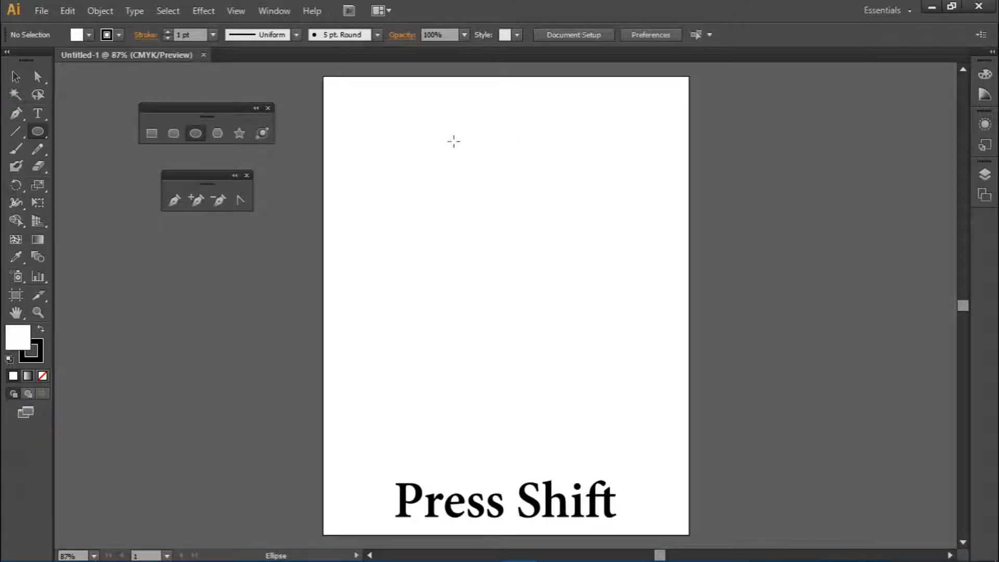
left_click_drag(459, 124, 544, 249)
left_click(16, 77)
left_click_drag(546, 210, 508, 185)
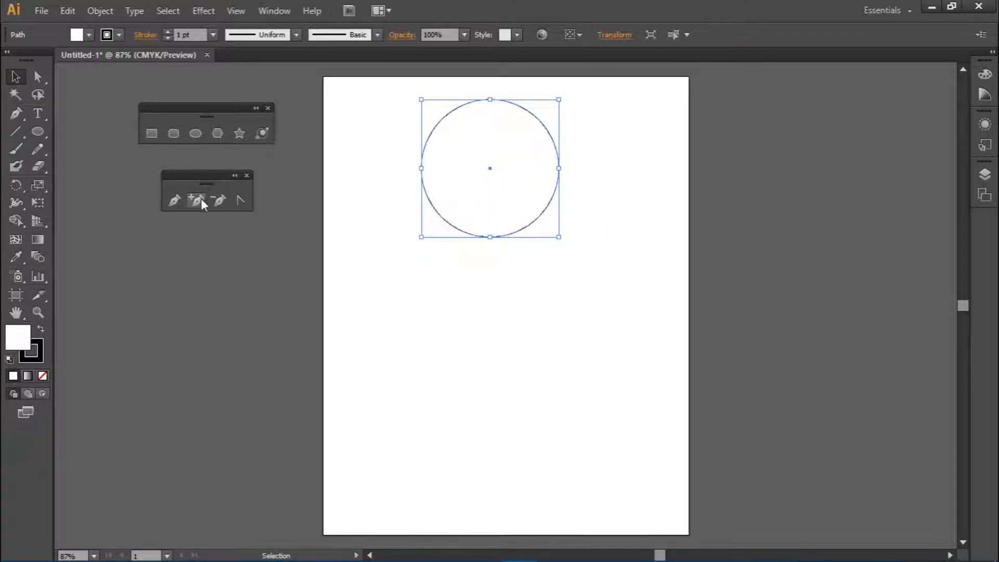
Step: Convert the circle's lowest anchor to a corner point and pull it down near the artboard's lower edge to form a long teardrop
left_click(240, 201)
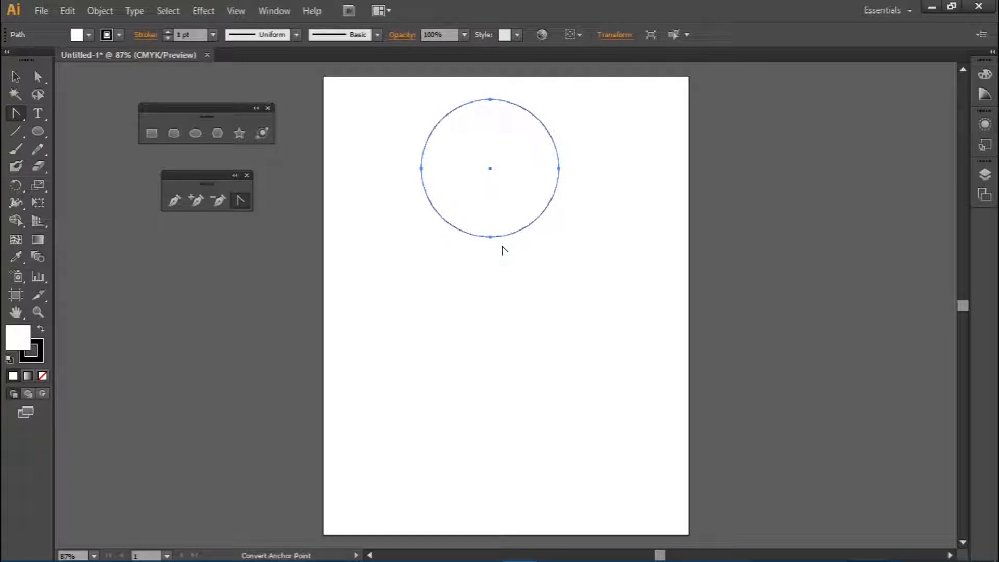
left_click(490, 237)
key("a")
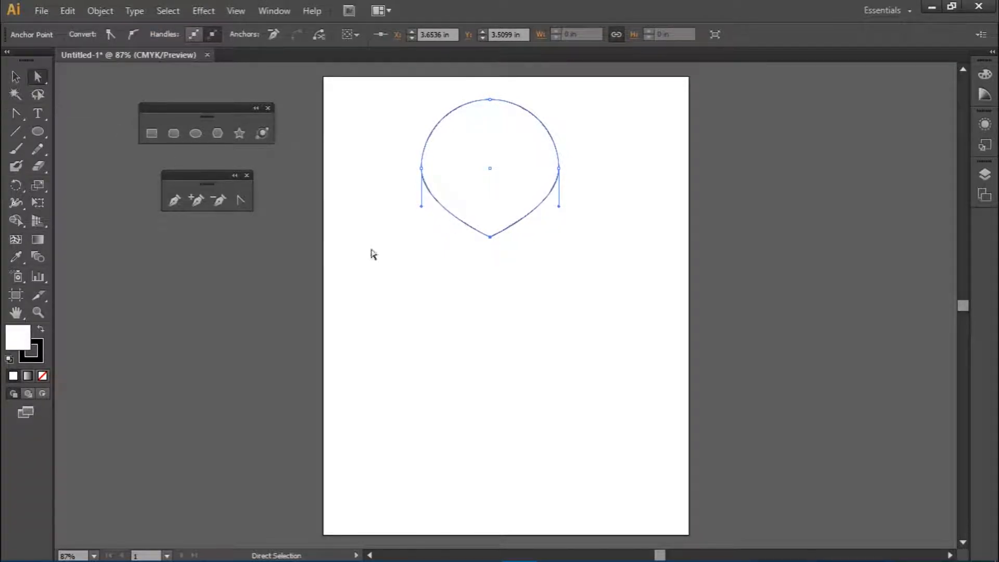
left_click_drag(490, 238, 487, 494)
left_click(15, 76)
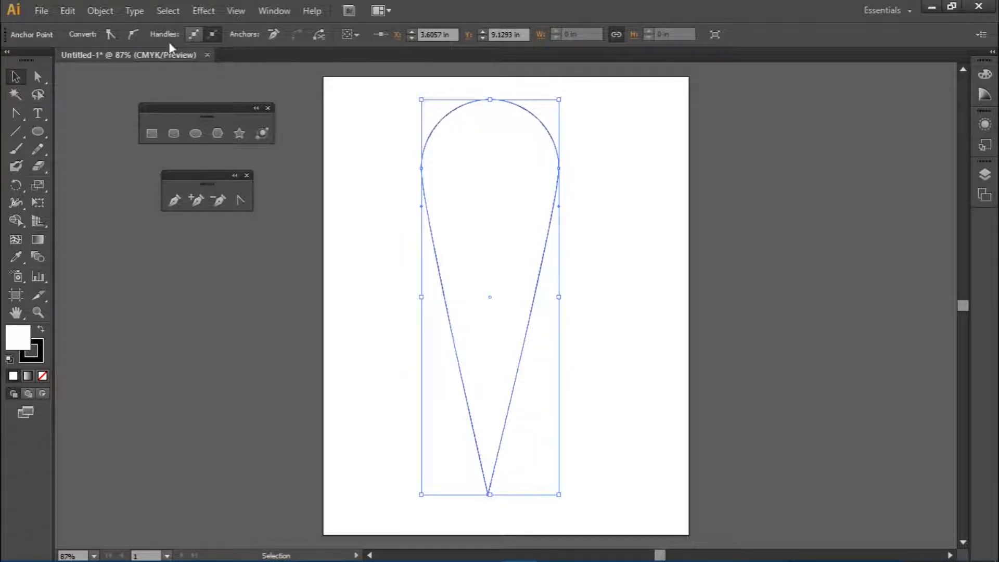
left_click(226, 80)
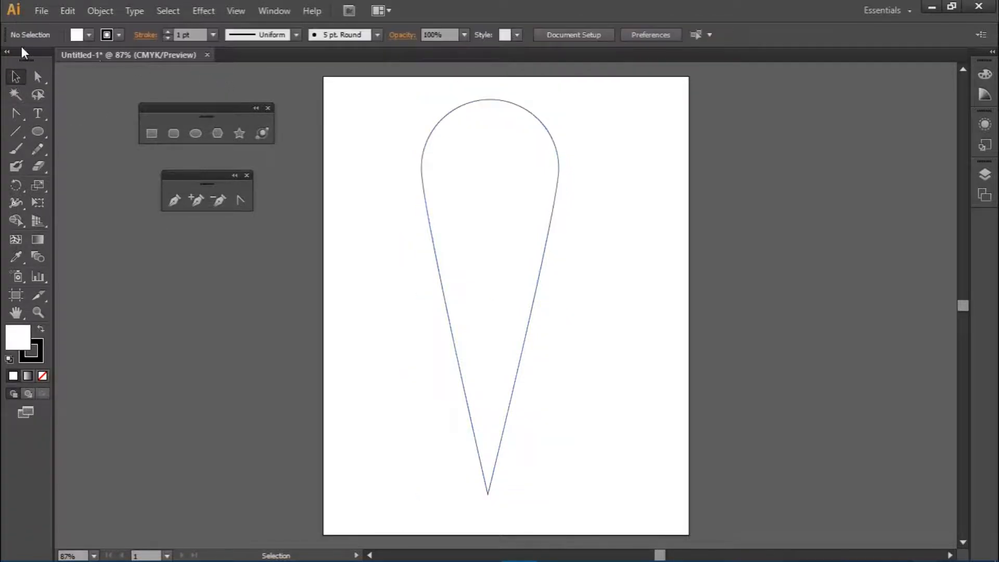
Step: Load the Spectrums gradient swatch library, fill the teardrop with the bright rainbow spectrum, and place the library clear of the artwork
left_click(469, 147)
left_click(121, 35)
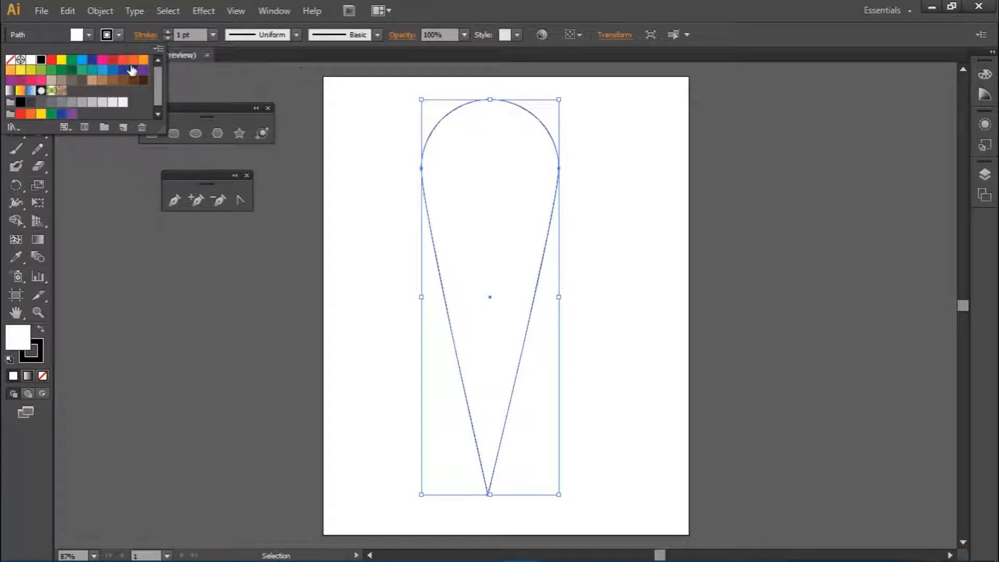
left_click(158, 48)
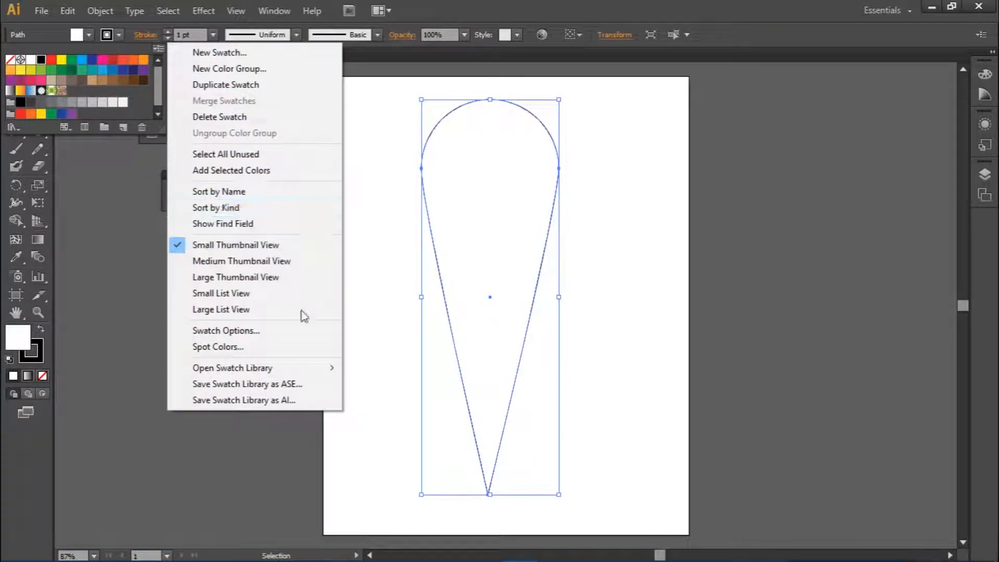
mouse_move(314, 369)
mouse_move(442, 321)
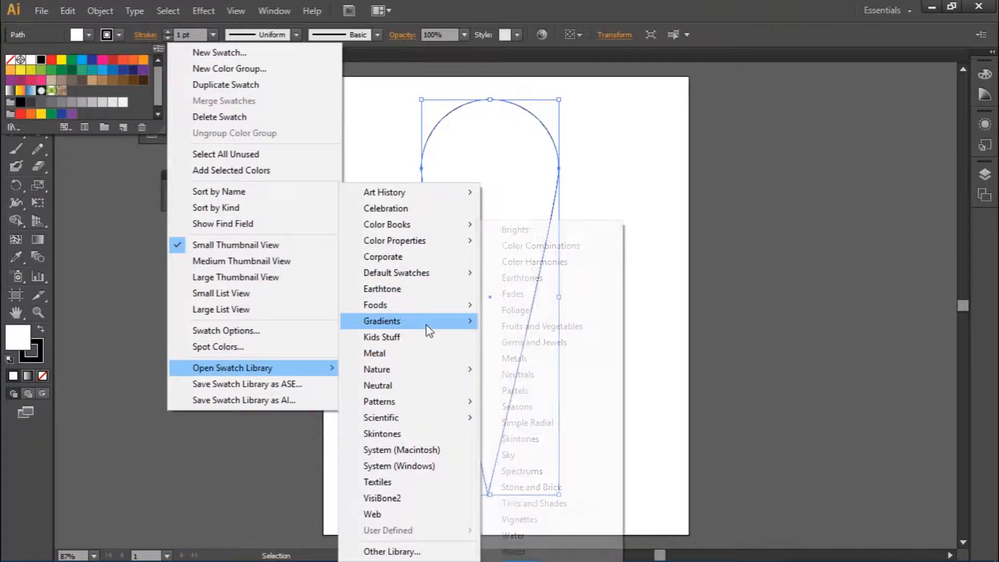
left_click(525, 471)
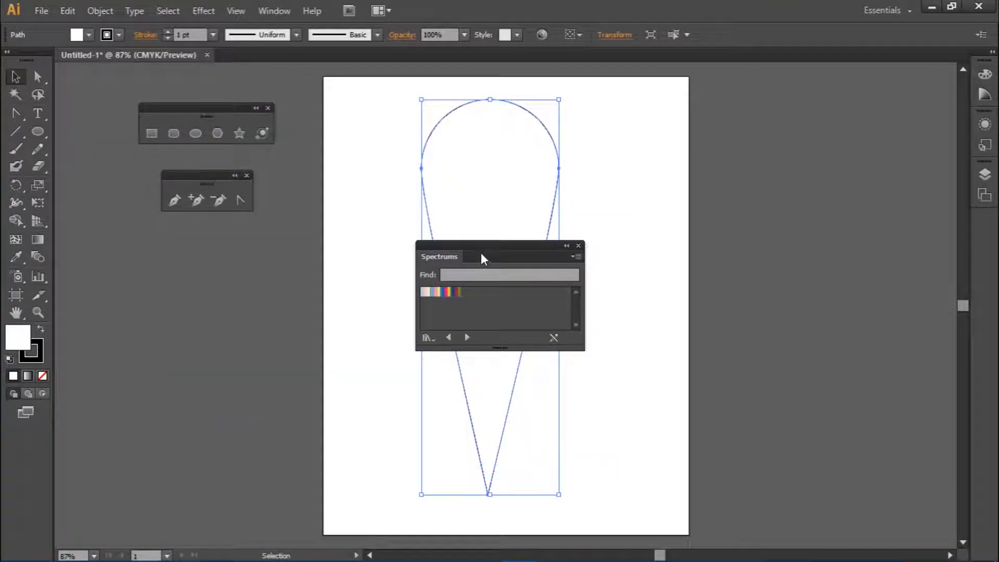
left_click(455, 294)
left_click(445, 291)
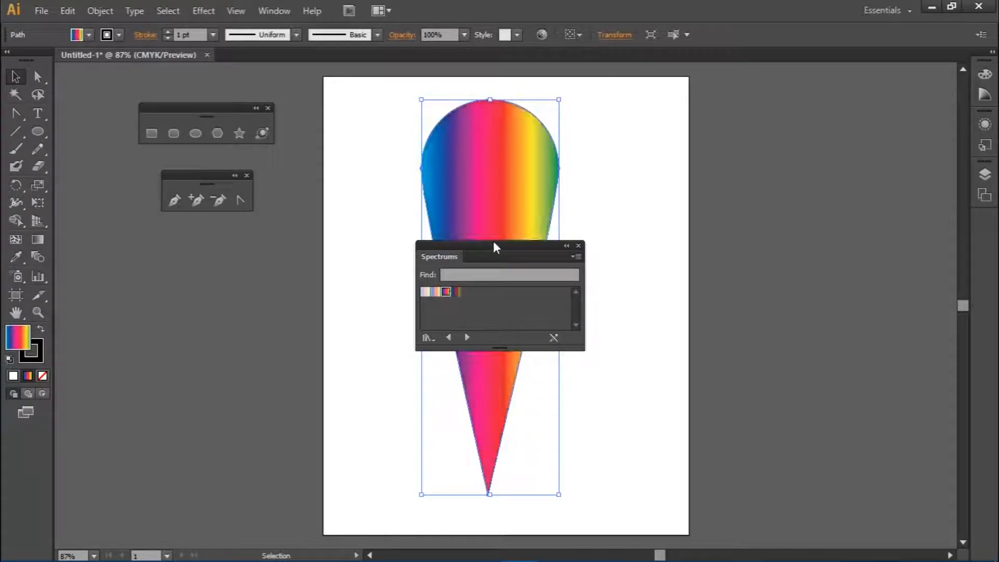
left_click_drag(570, 247, 567, 257)
left_click_drag(504, 248, 776, 172)
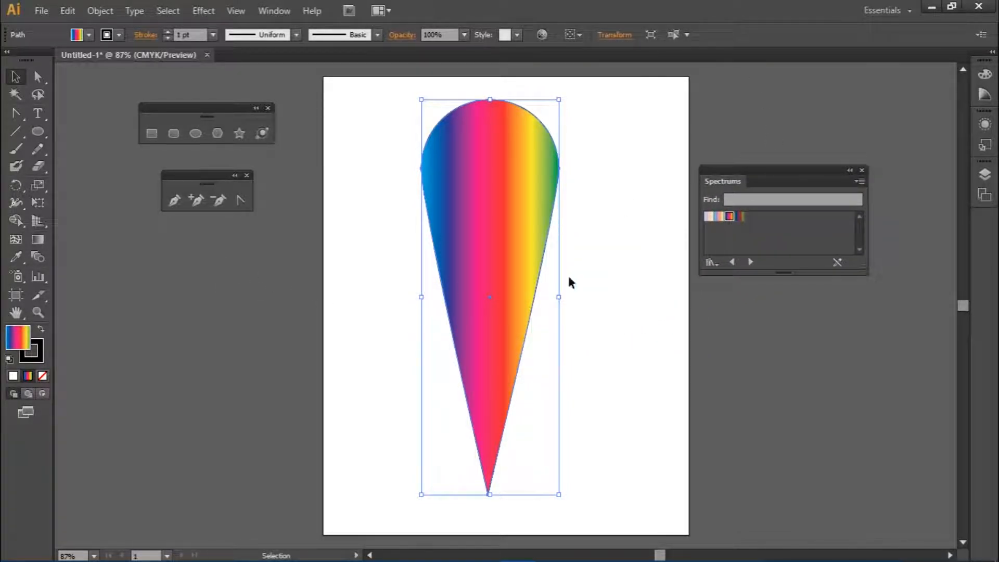
Step: Repeatedly paste a copy of the teardrop in front and narrow each one symmetrically about its centre until the innermost is a thin strip
key("a")
key("ctrl")
key("ctrl+c")
key("ctrl+f")
left_click_drag(558, 297, 551, 300)
key("ctrl+c")
key("ctrl+f")
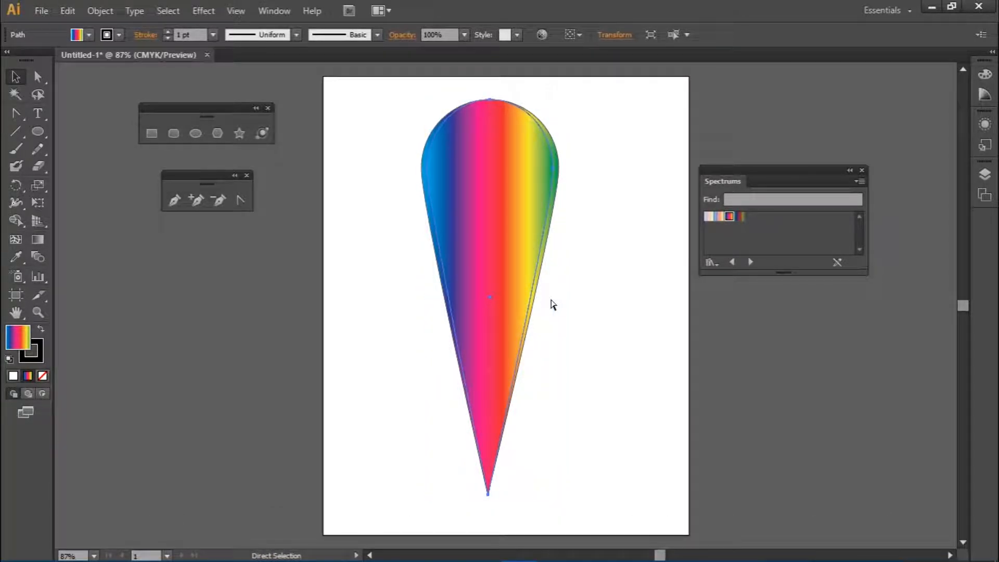
left_click_drag(551, 297, 548, 302)
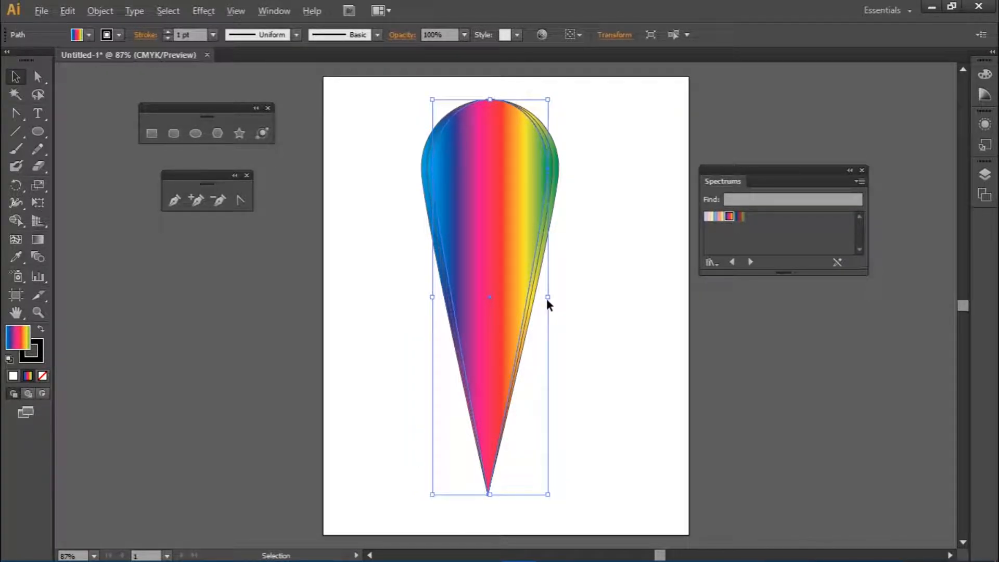
left_click_drag(547, 298, 544, 299)
key("ctrl+c")
key("ctrl+f")
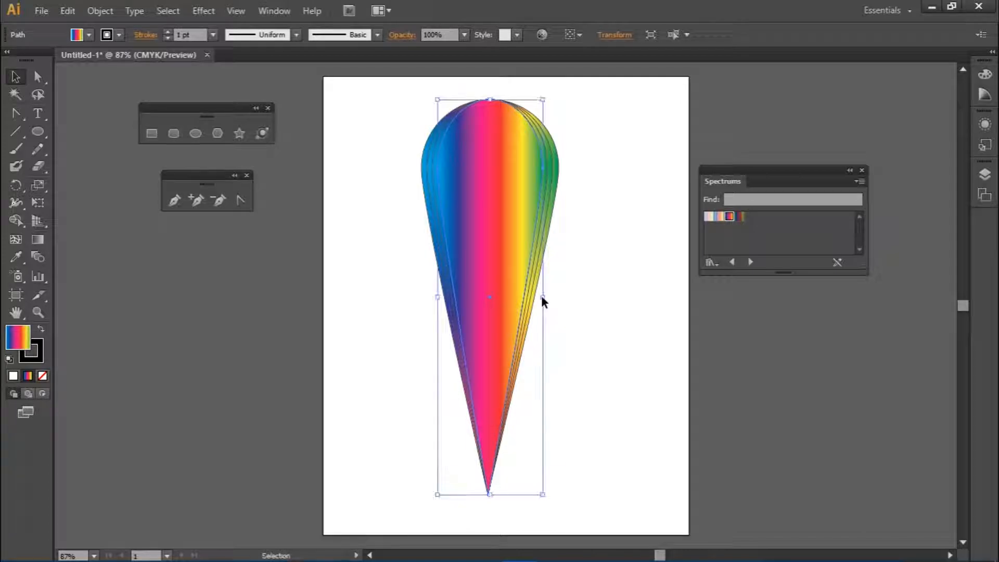
left_click_drag(545, 298, 540, 299)
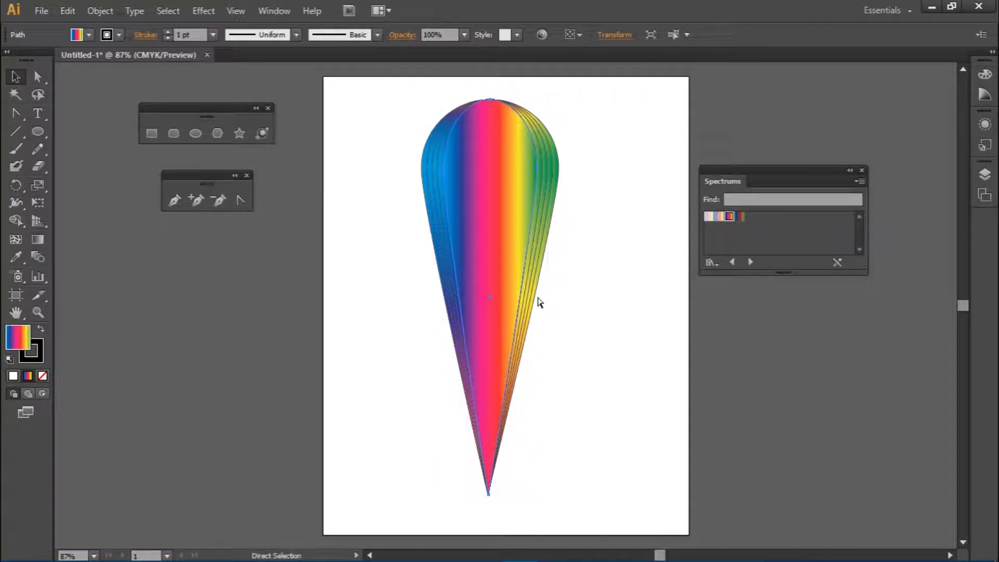
key("ctrl+c")
key("ctrl+f")
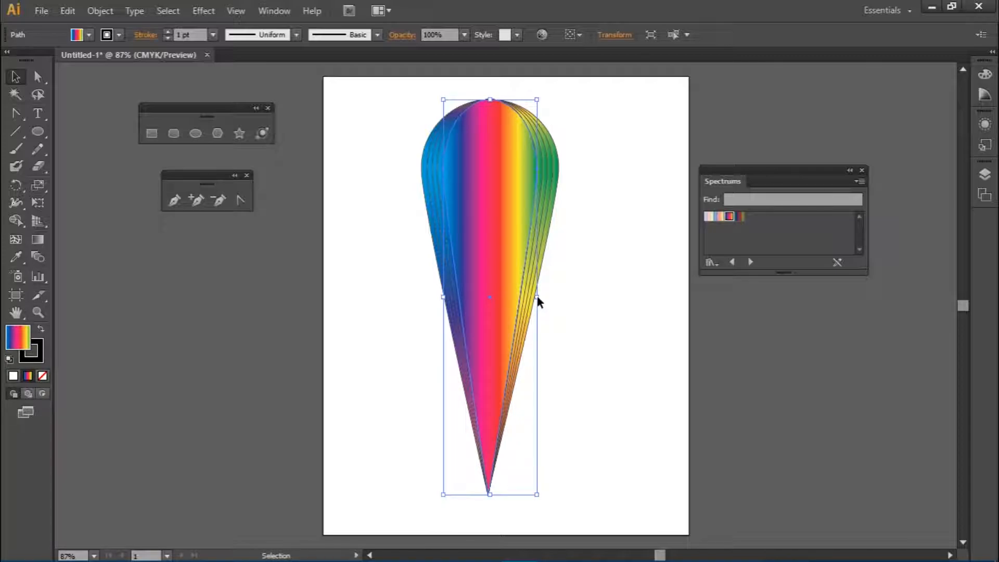
left_click_drag(538, 297, 530, 299)
key("ctrl+c")
key("ctrl+f")
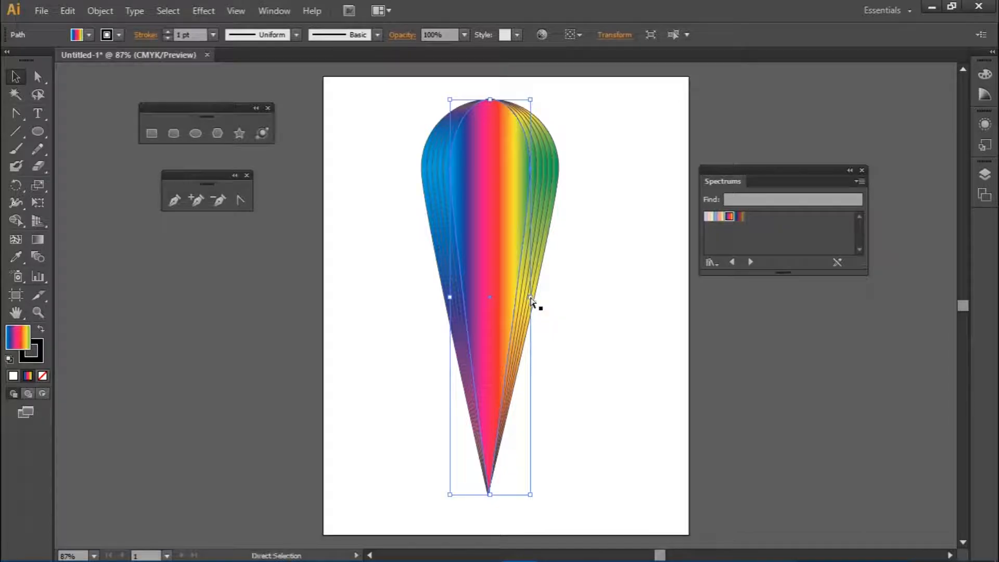
left_click_drag(530, 296, 520, 301)
key("ctrl+c")
key("ctrl+f")
key("a")
key("ctrl+c")
key("ctrl+f")
left_click_drag(520, 298, 514, 301)
key("ctrl+c")
key("ctrl+f")
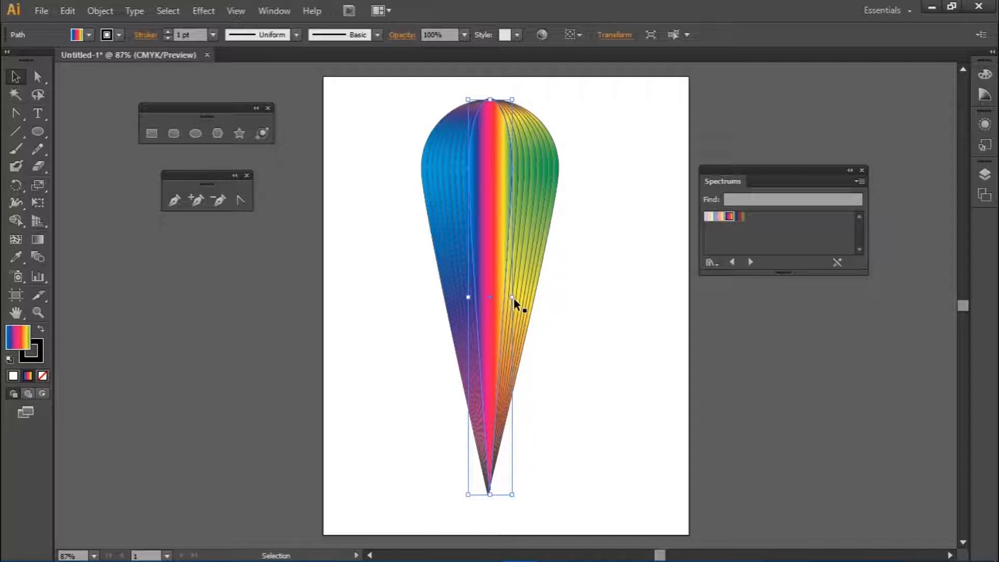
left_click_drag(514, 299, 510, 300)
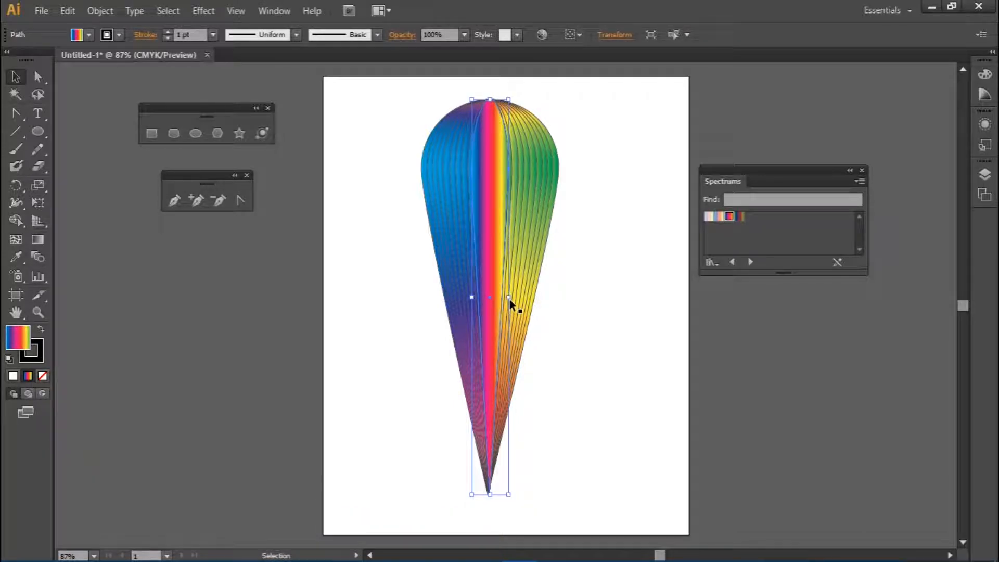
left_click_drag(510, 298, 507, 300)
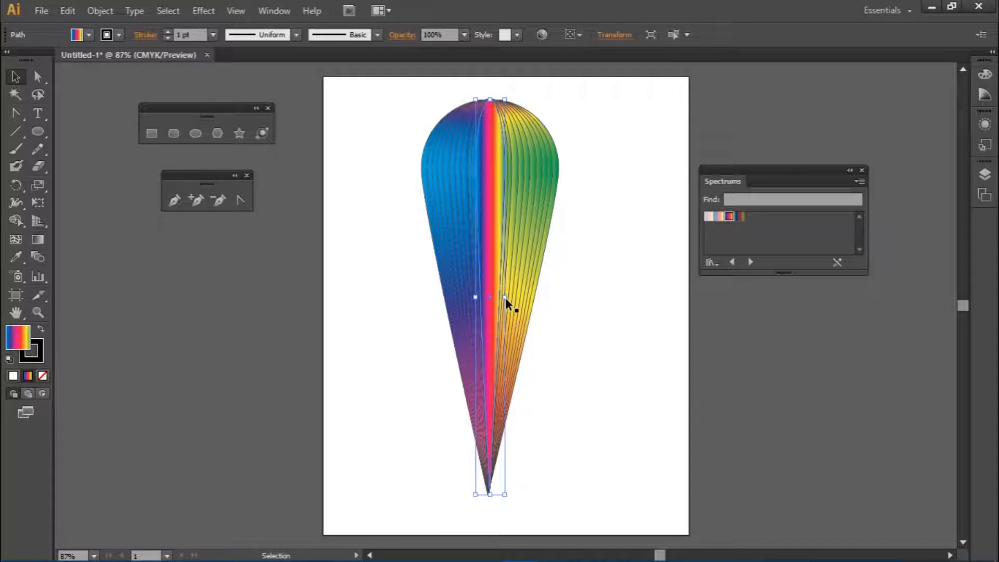
left_click_drag(506, 299, 504, 299)
key("ctrl+c")
key("ctrl+f")
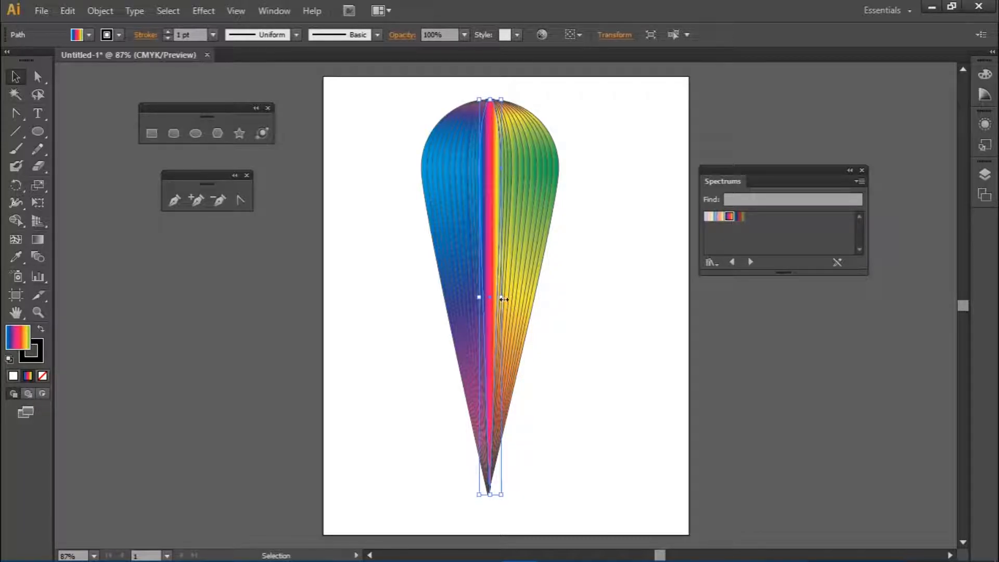
left_click_drag(502, 299, 495, 299)
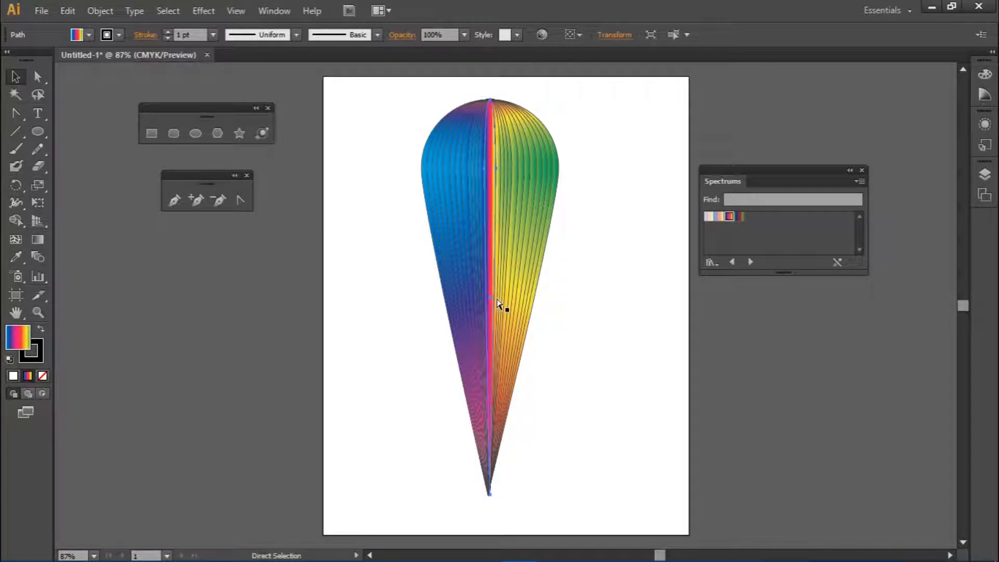
left_click_drag(498, 298, 495, 298)
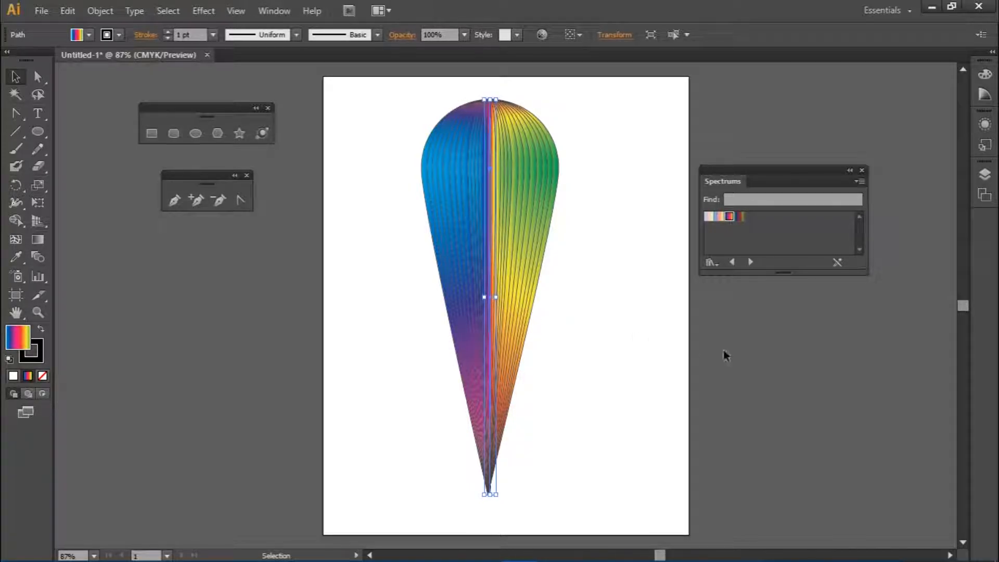
left_click(742, 348)
Step: Draw a small perfect circle at the teardrop's pointed lower end and fill it with a brown swatch
scroll(538, 276, "down", 2)
scroll(539, 276, "up", 2)
scroll(539, 274, "down", 2)
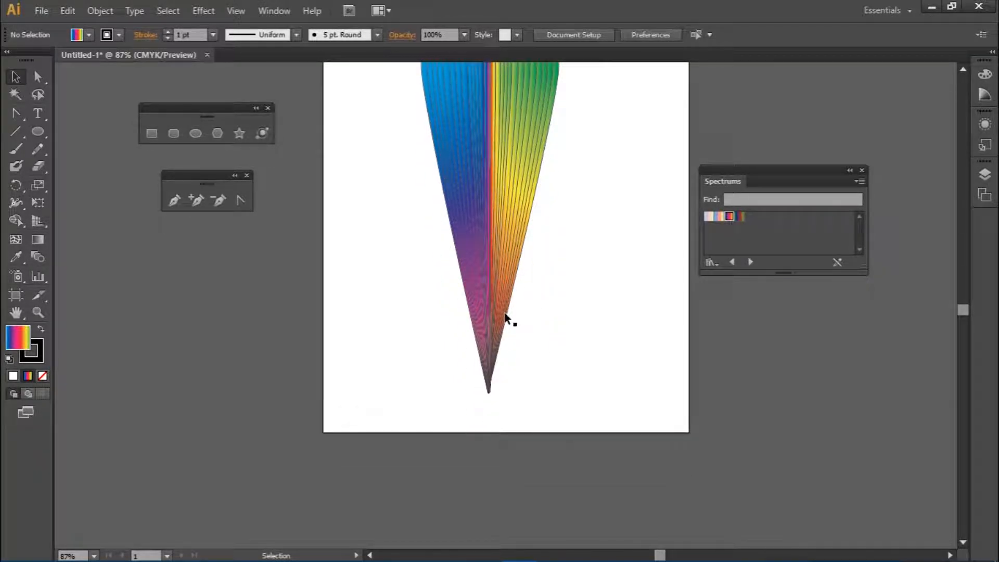
key("ctrl+equal")
key("ctrl+equal")
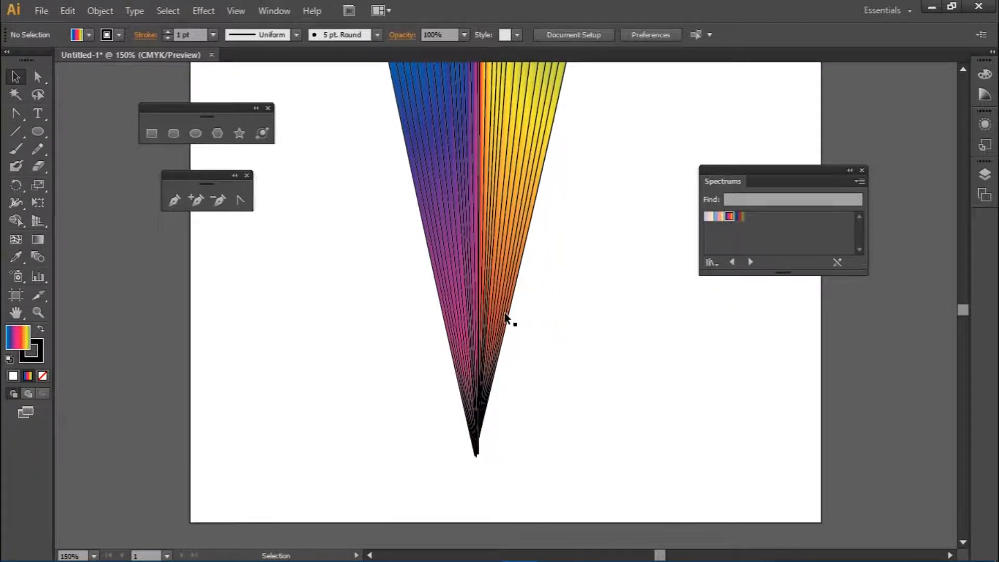
key("ctrl+equal")
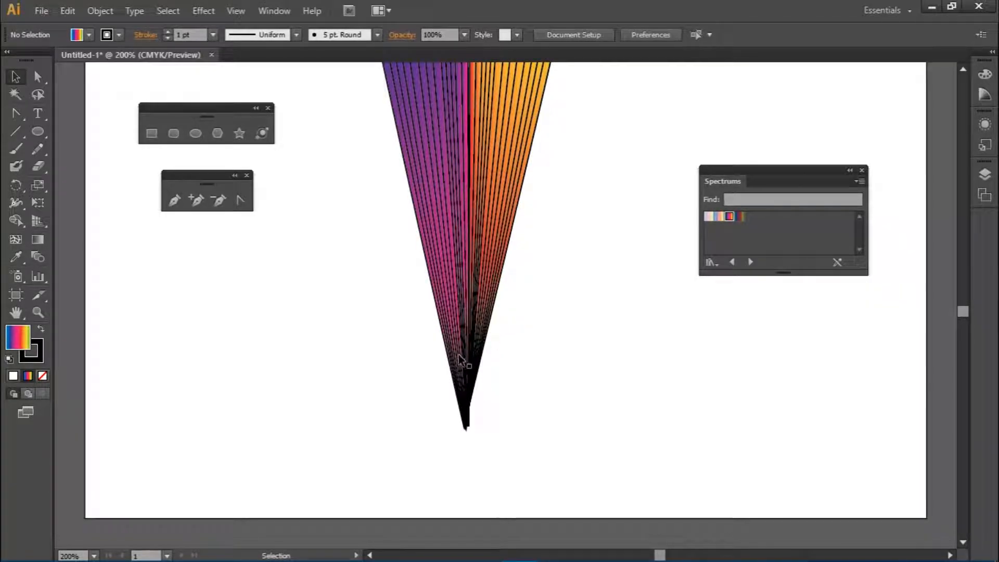
left_click(195, 133)
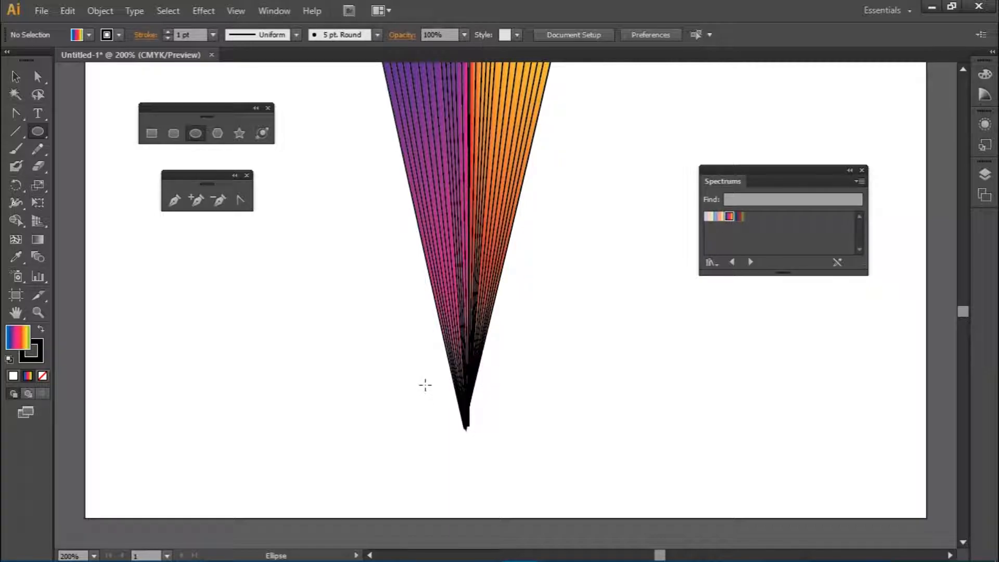
mouse_move(439, 382)
left_mouse_down()
mouse_move(461, 395)
mouse_move(494, 462)
mouse_move(518, 464)
left_mouse_up()
left_click(16, 76)
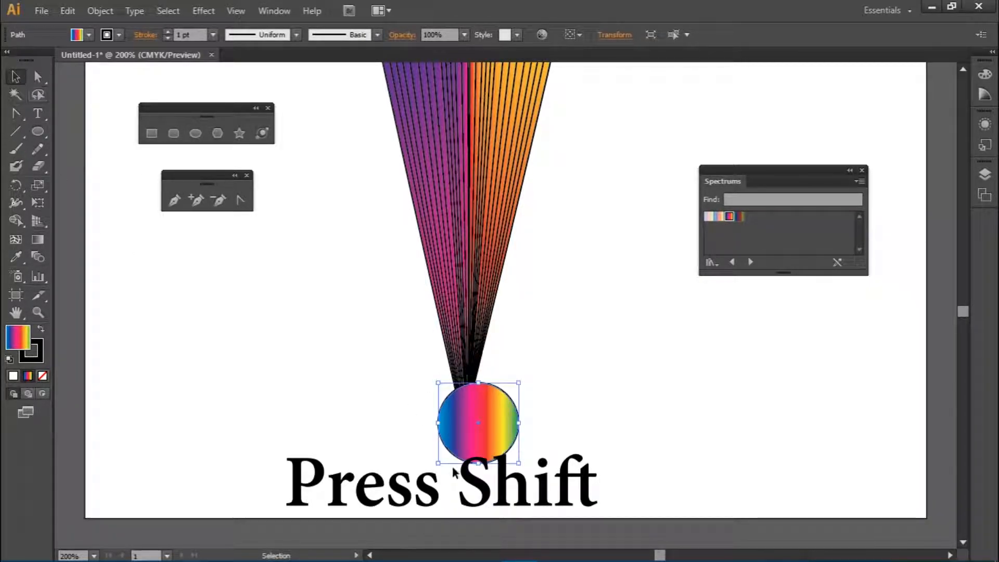
left_click(89, 34)
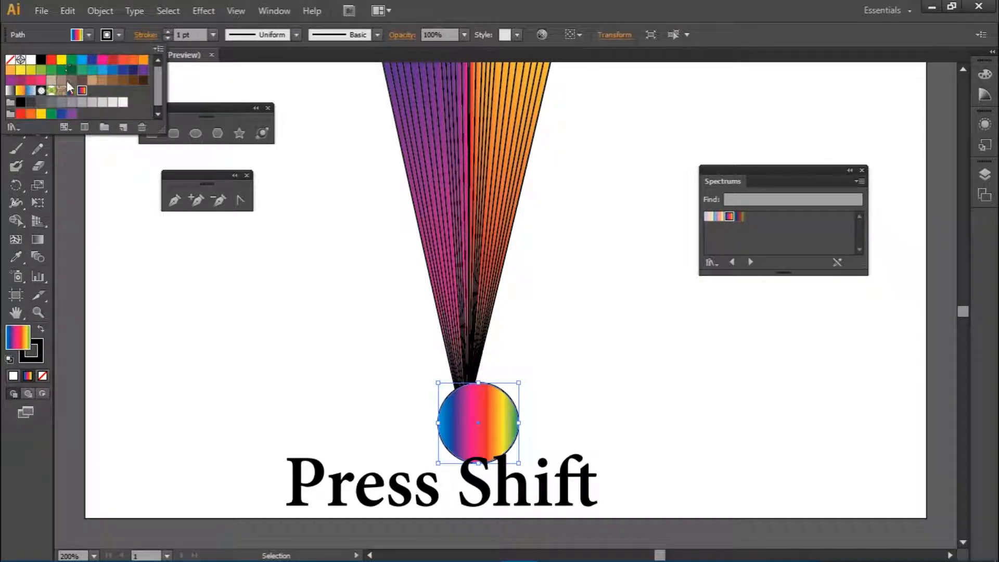
left_click(105, 82)
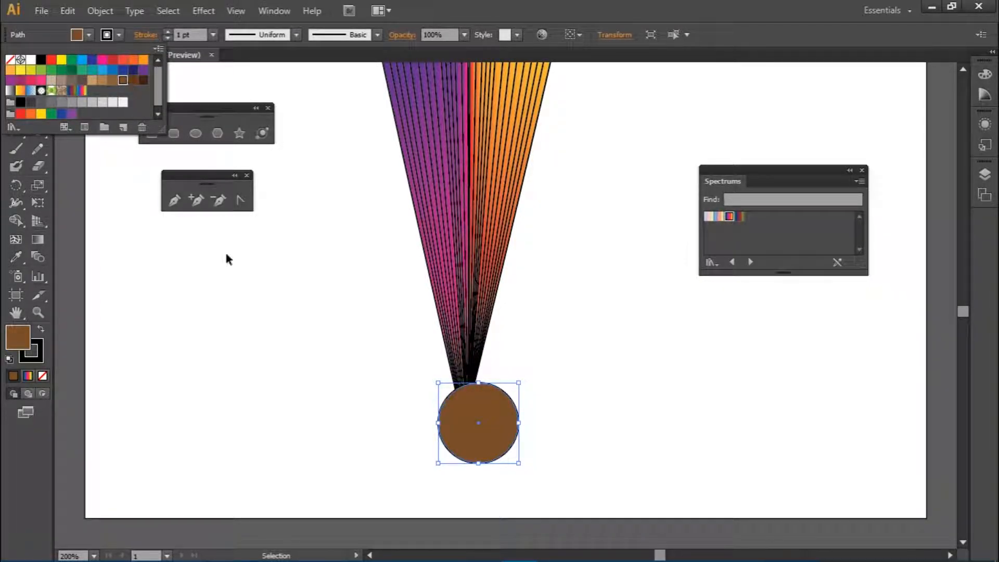
Step: Centre the brown circle over the teardrop's tip and send it behind the layered shapes
left_click_drag(476, 426, 460, 398)
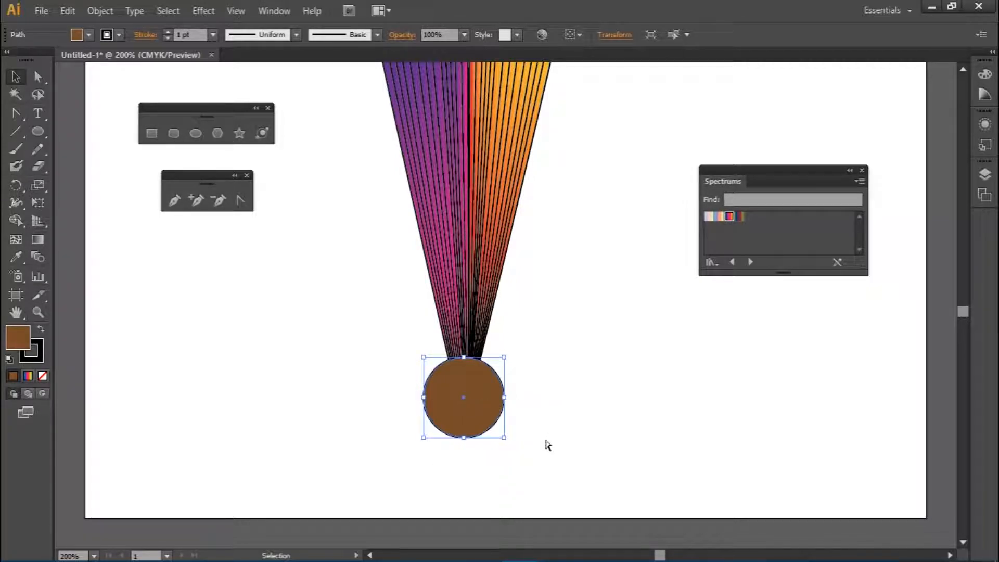
key("ctrl+shift+bracketleft")
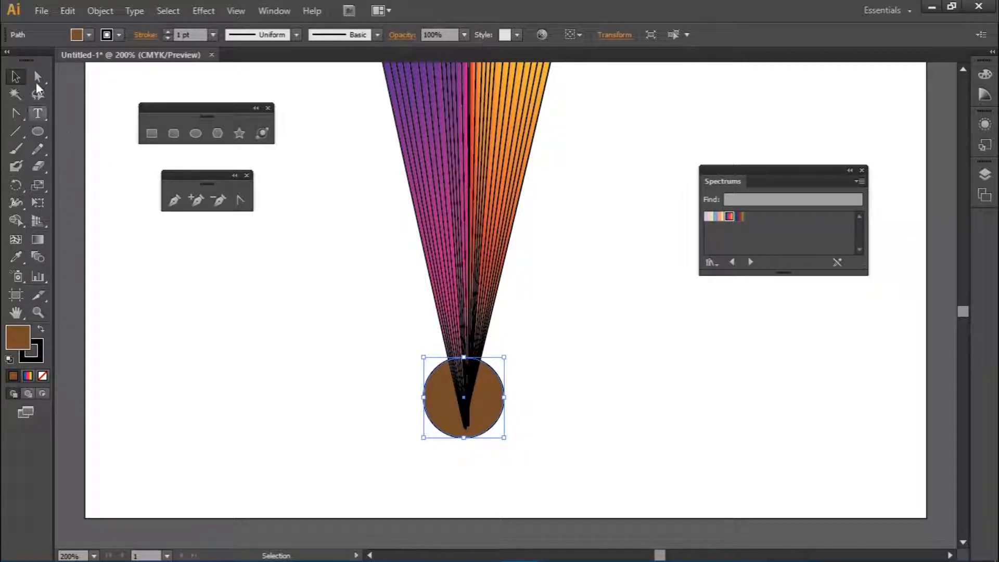
Step: Select the layered teardrop shapes together with the brown circle and split them at their overlaps with Pathfinder Divide
left_click_drag(518, 373, 494, 338)
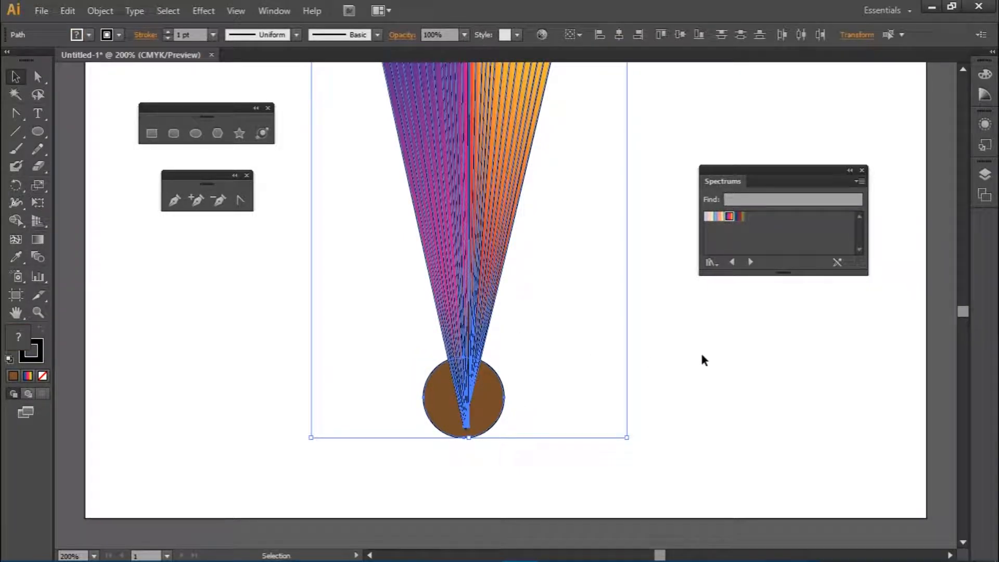
left_click(274, 11)
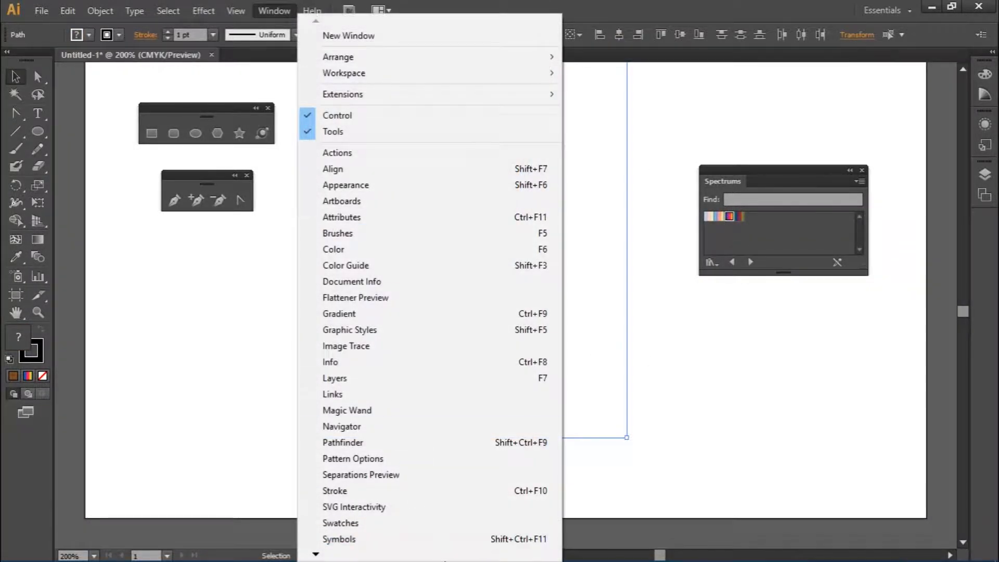
left_click(451, 446)
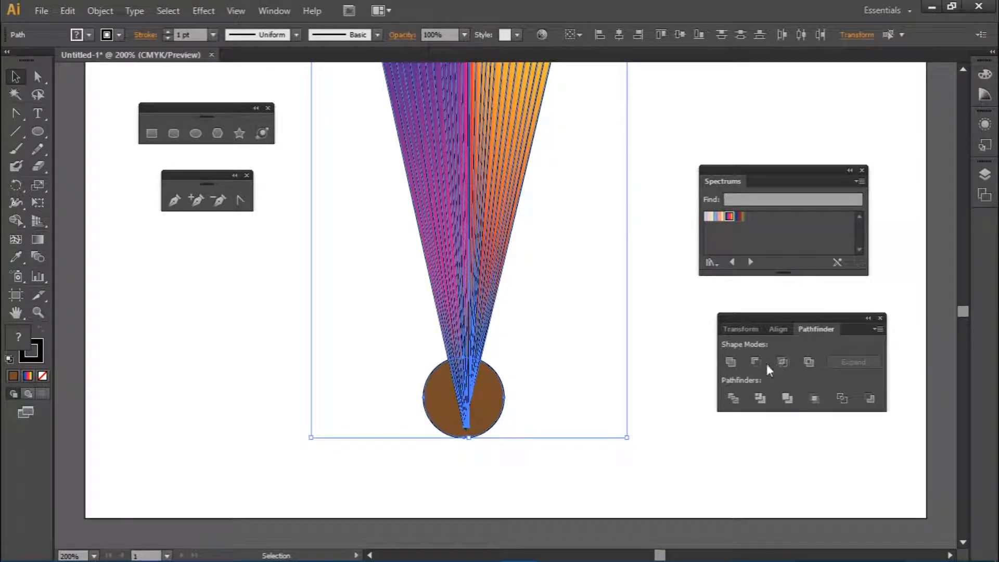
left_click(732, 399)
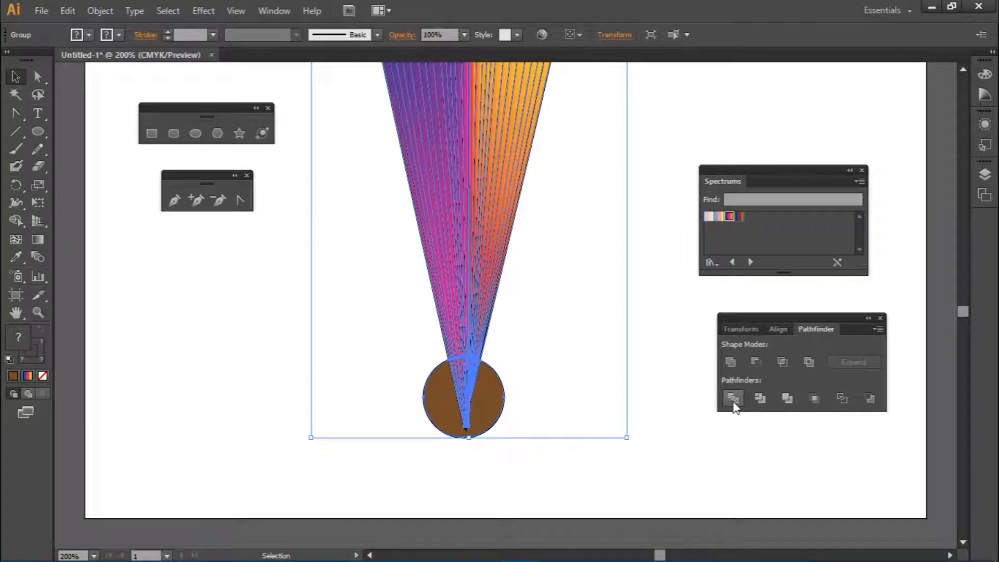
Step: Inside the divided group, move the brown piece aside and delete it along with the teardrop's tip fragments, leaving a cut-off lower end
double_click(451, 405)
left_click_drag(450, 404, 621, 402)
left_click_drag(415, 378, 328, 406)
key("Delete")
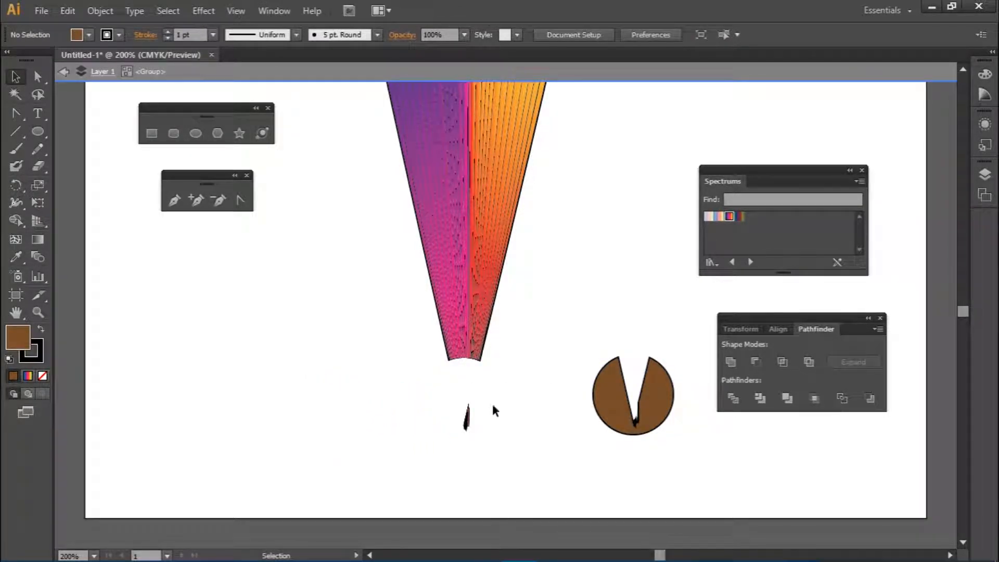
left_click_drag(494, 440, 495, 441)
key("Delete")
left_click_drag(563, 352, 701, 452)
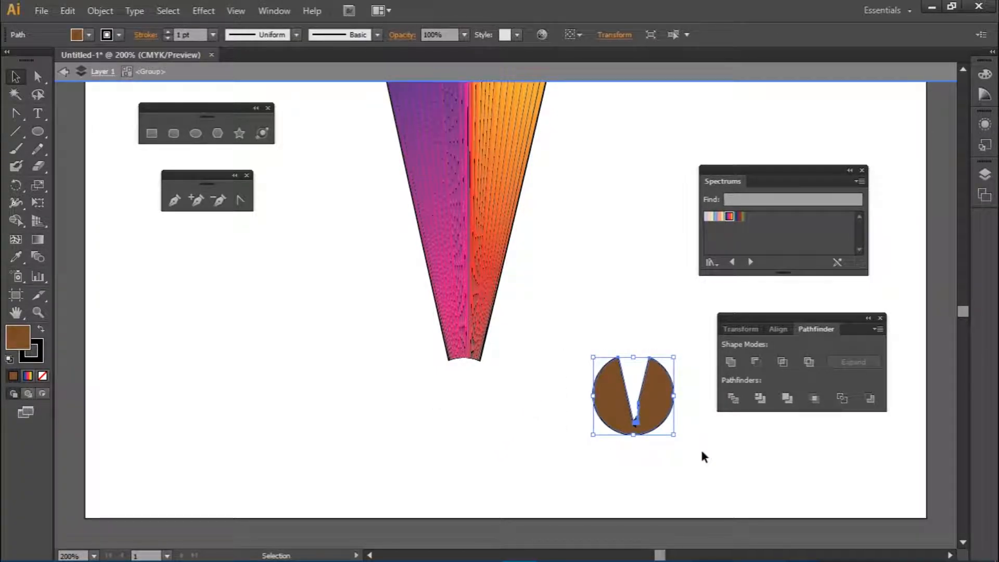
key("Delete")
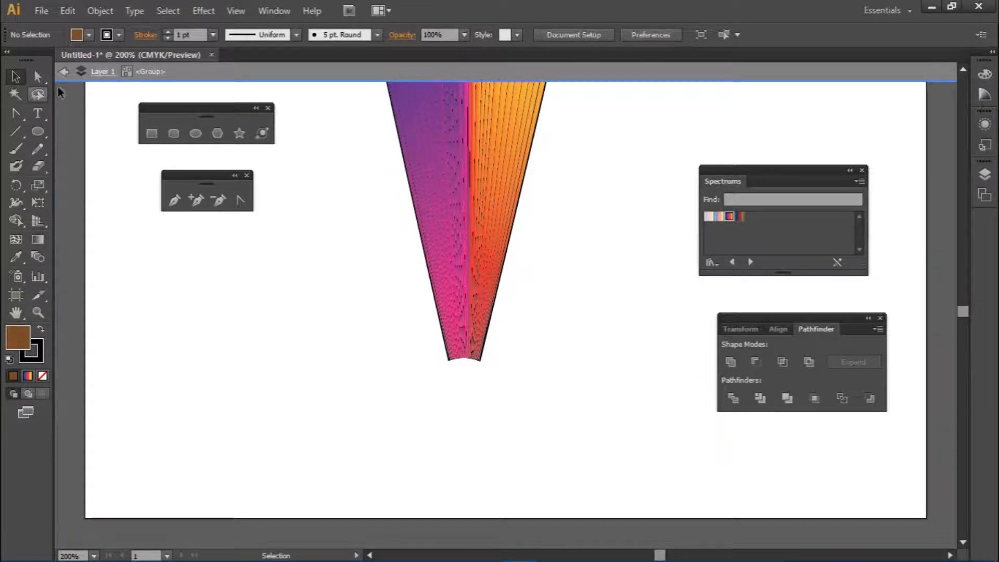
left_click(65, 69)
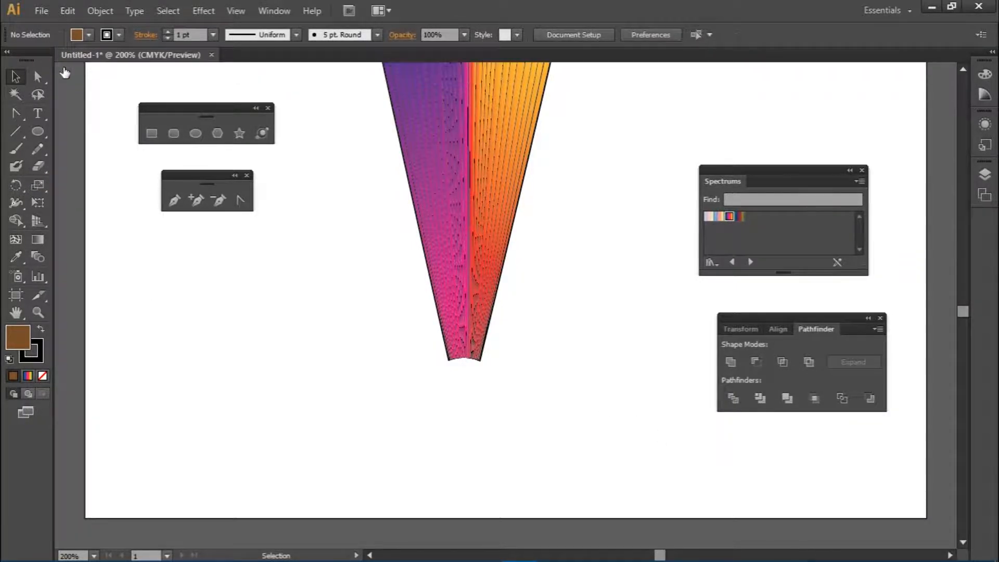
Step: Draw a small brown circle below the teardrop's cut-off end, move it over that end and send it to the back
left_click(196, 133)
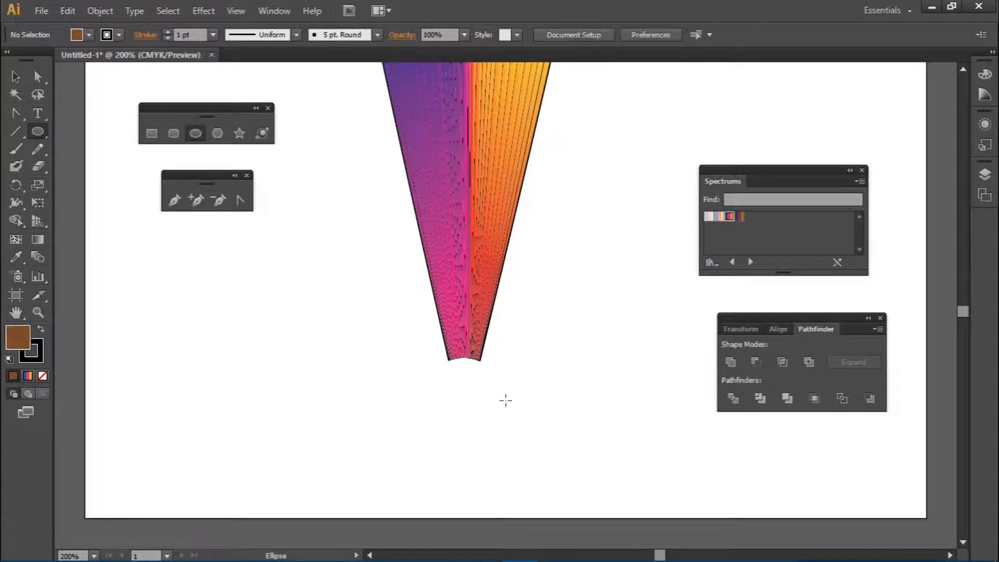
left_click_drag(440, 379, 473, 428)
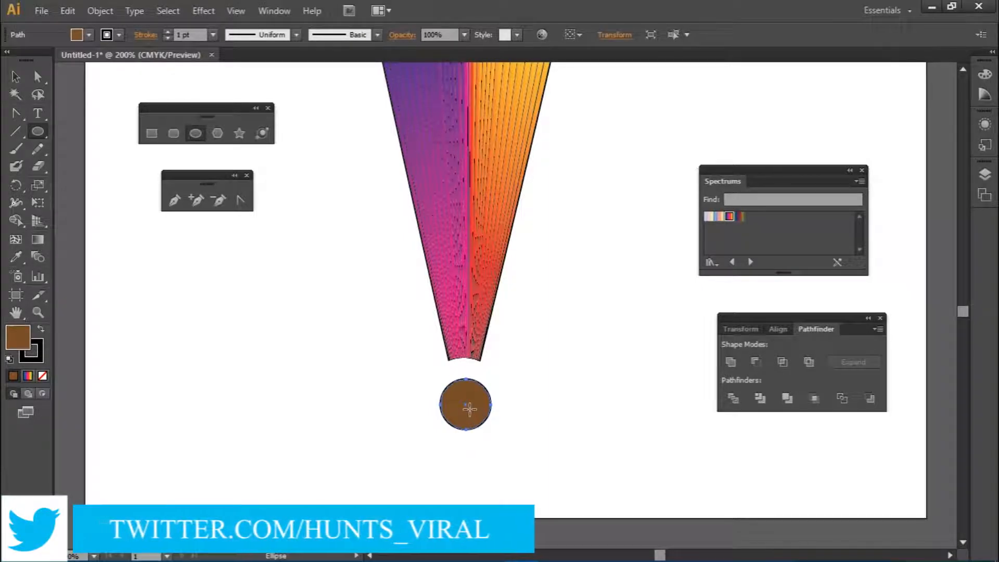
left_click(16, 77)
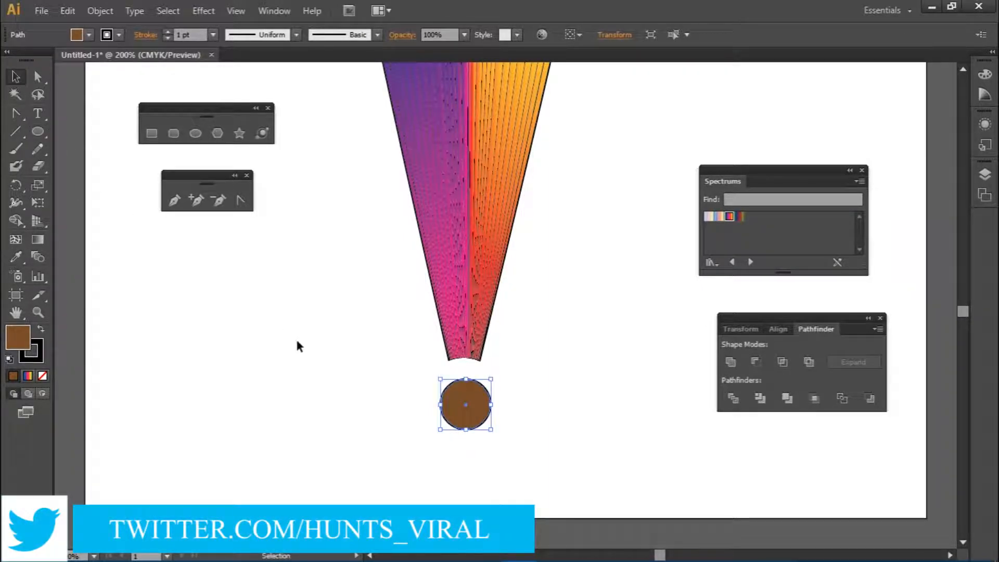
left_click_drag(469, 403, 444, 344)
key("ctrl+shift+bracketleft")
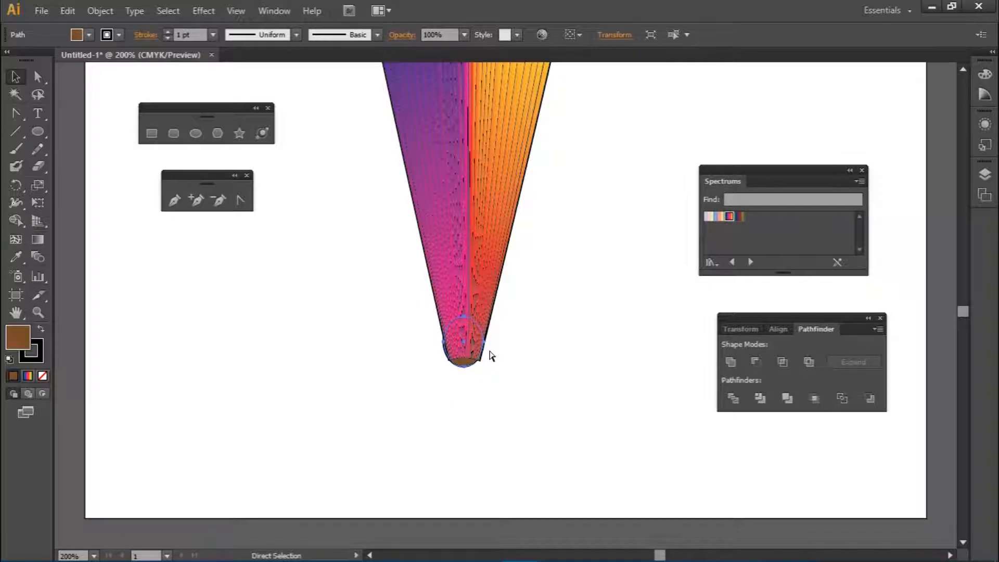
Step: Lower the brown circle slightly and narrow it from both sides so it follows the teardrop's outline as a rounded tip
key("ctrl+equal")
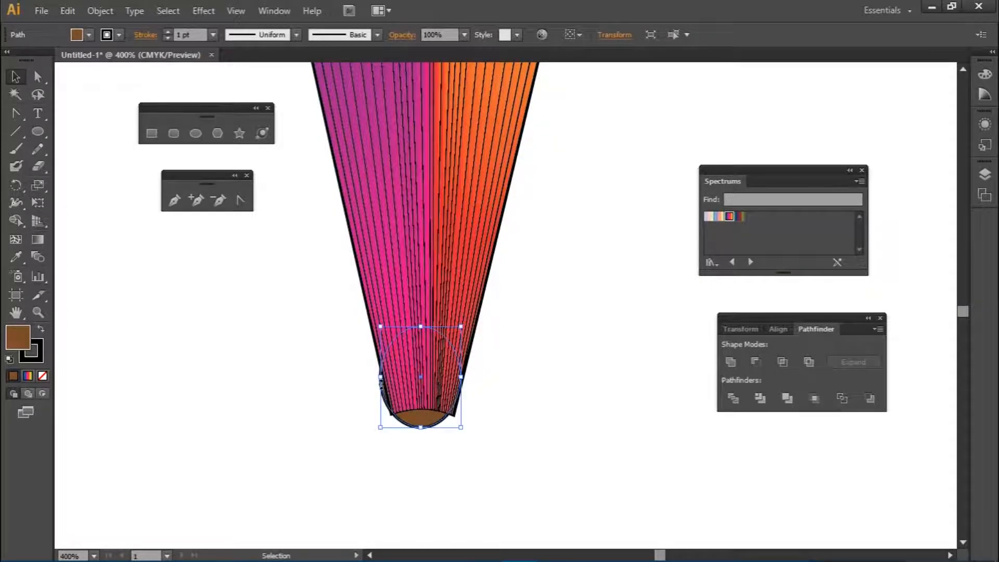
left_click_drag(381, 375, 381, 375)
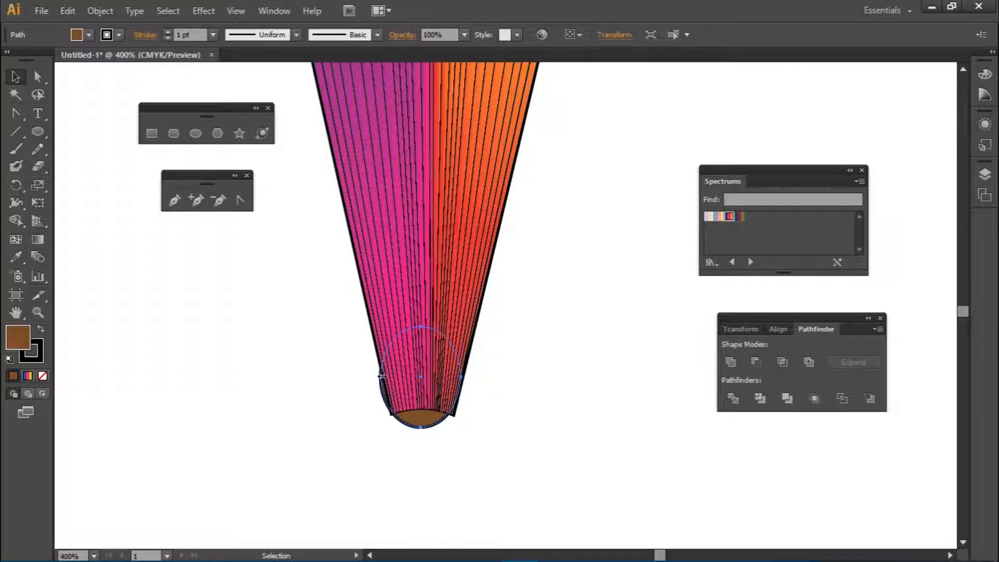
left_click_drag(425, 422, 424, 430)
left_click(375, 368)
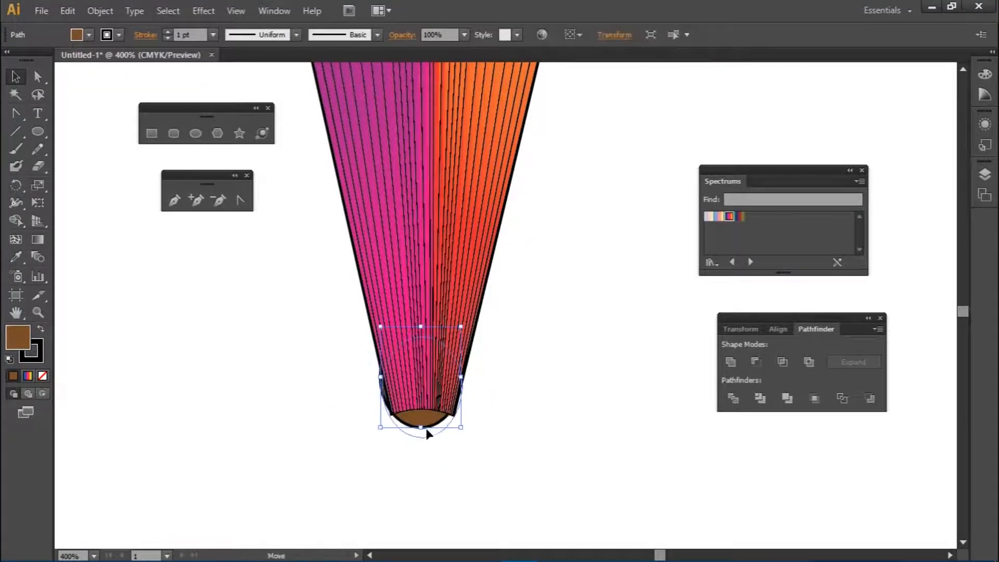
left_click_drag(426, 430, 427, 431)
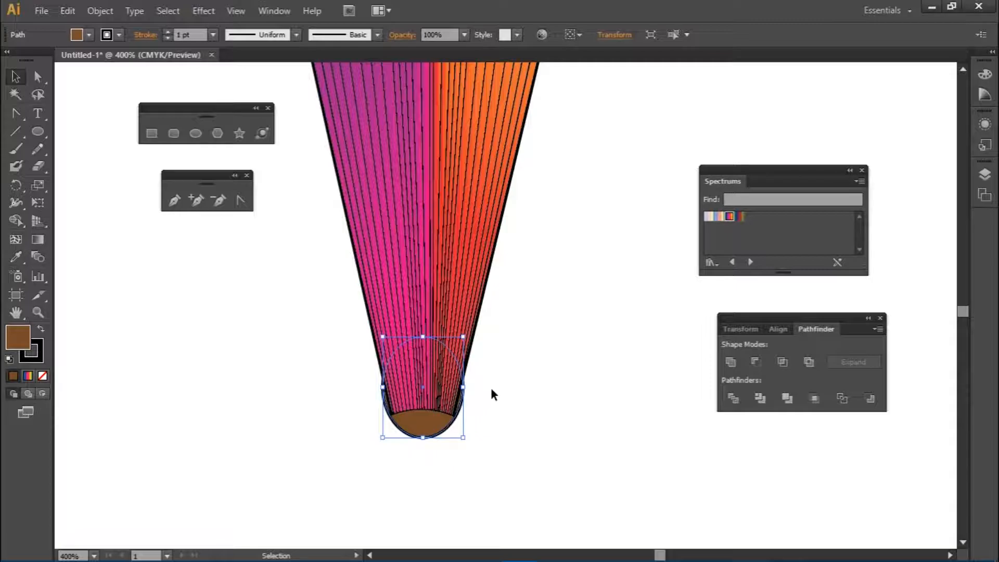
left_click_drag(463, 388, 460, 388)
left_click_drag(382, 387, 384, 388)
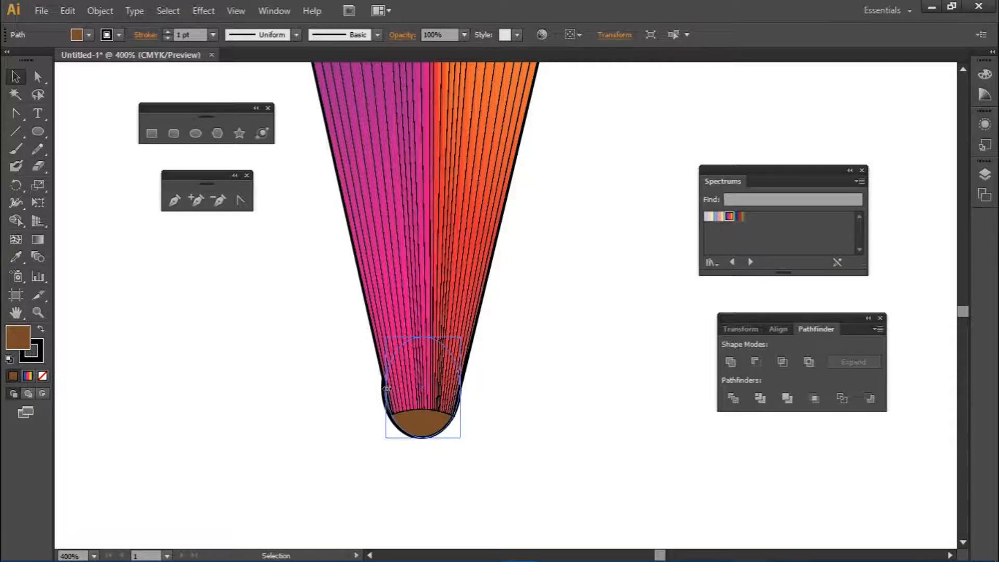
left_click(361, 398)
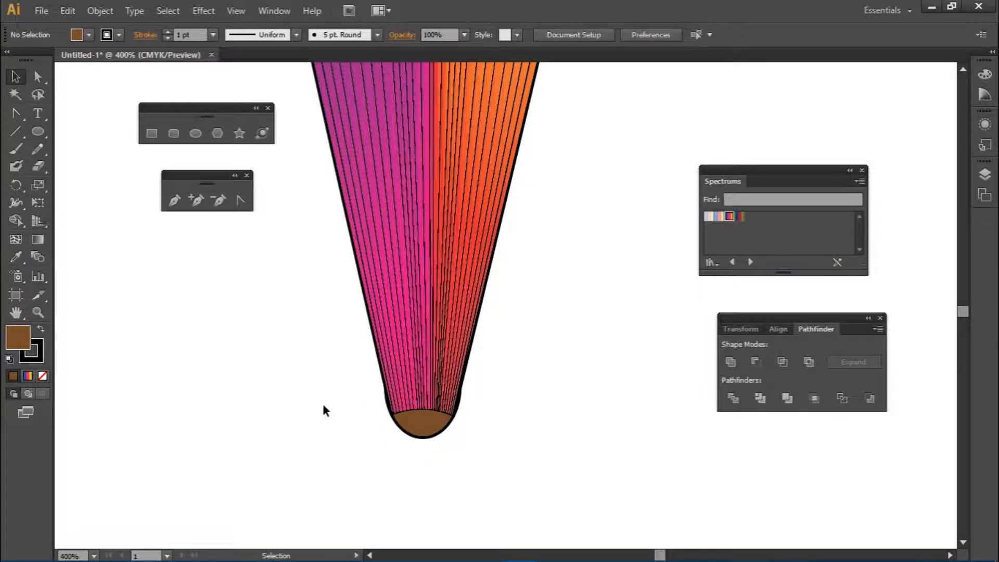
Step: Examine the whole teardrop and the fit of its rounded brown tip
scroll(382, 369, "up", 1)
scroll(382, 370, "down", 1)
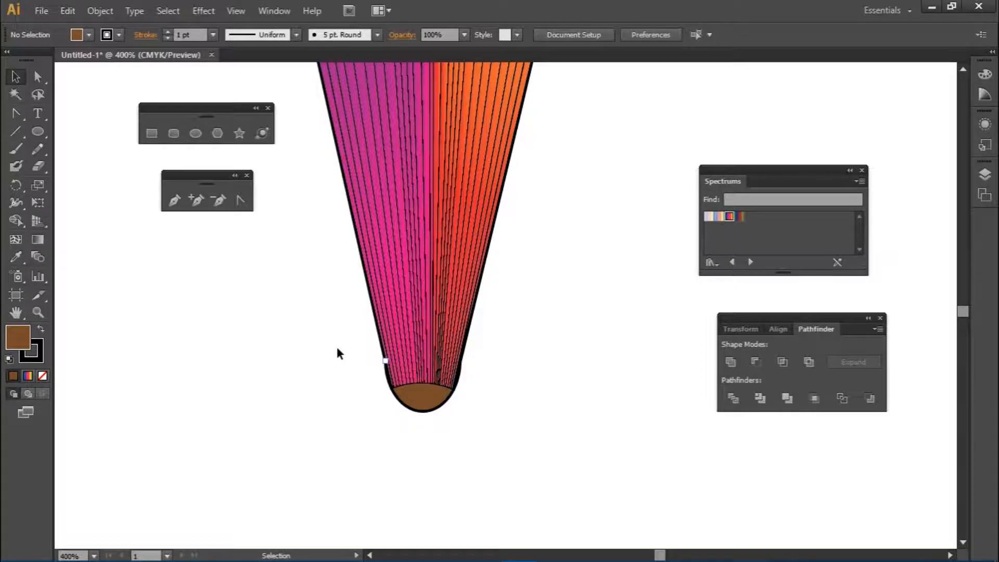
key("ctrl+minus")
key("ctrl+minus")
key("ctrl+minus")
key("ctrl+minus")
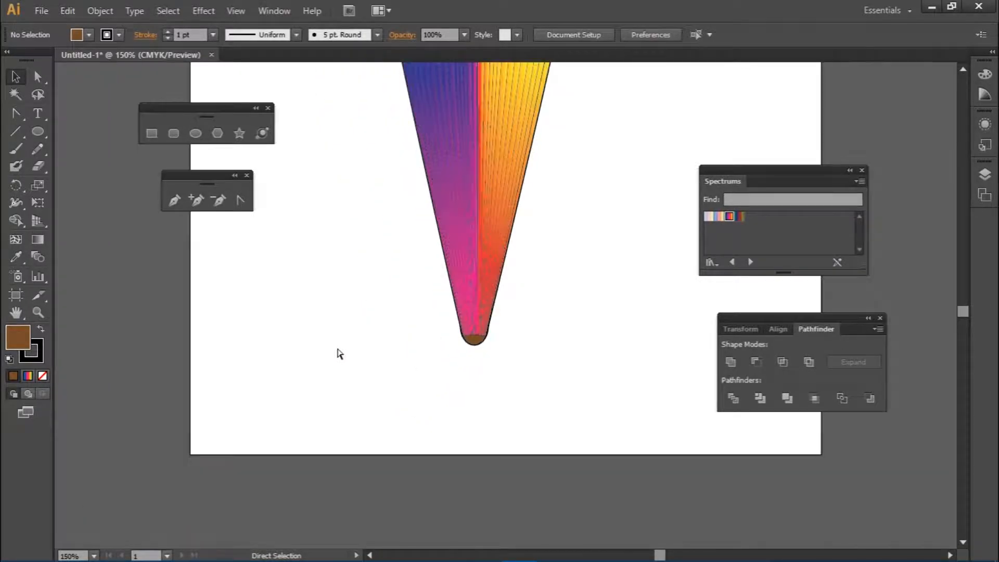
scroll(368, 337, "up", 5)
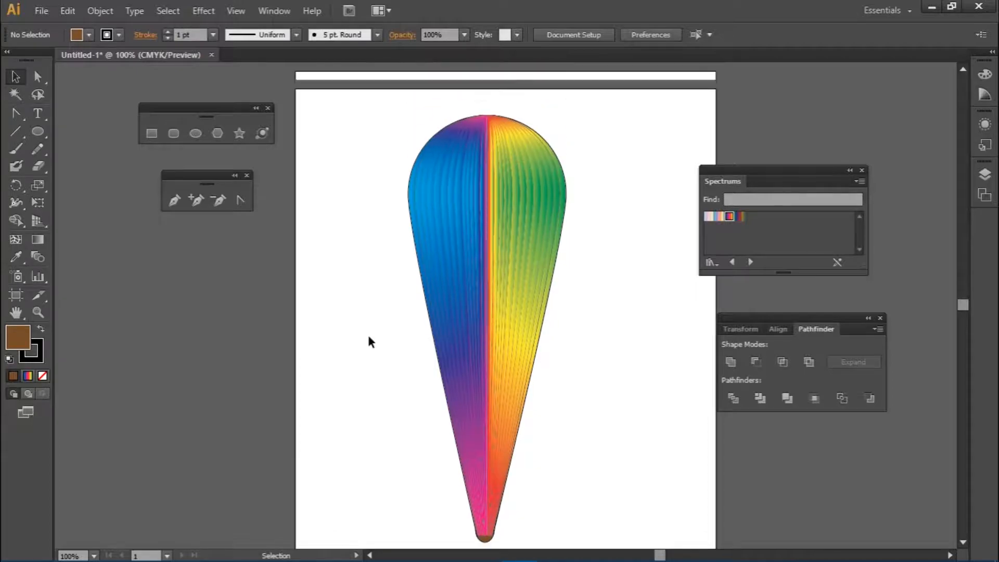
scroll(369, 337, "down", 3)
scroll(368, 337, "down", 2)
scroll(359, 336, "up", 1)
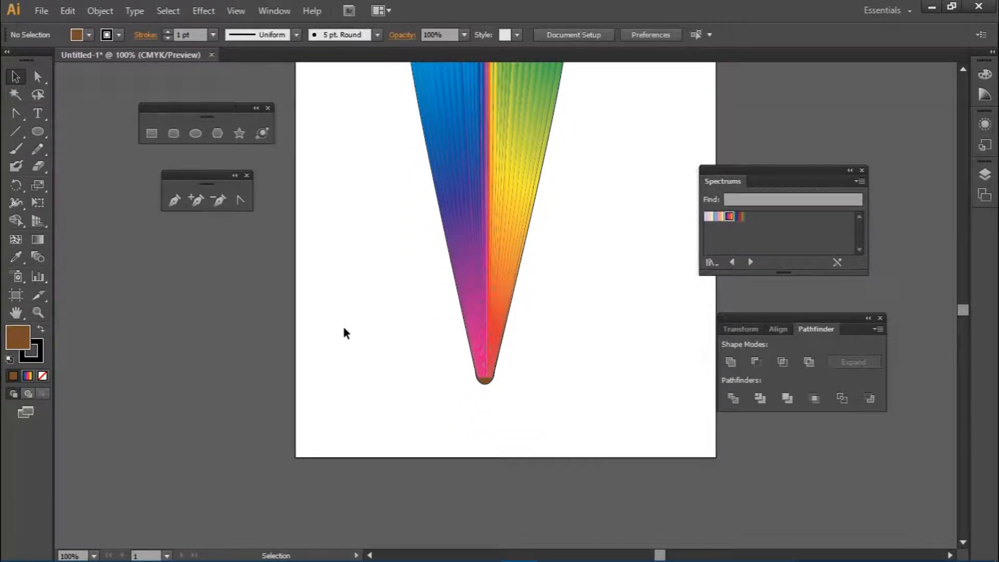
Step: Draw a large rounded square beside and below the teardrop's tip and fill it with the brown swatch C=35 M=60 Y=80 K=25
left_click(172, 133)
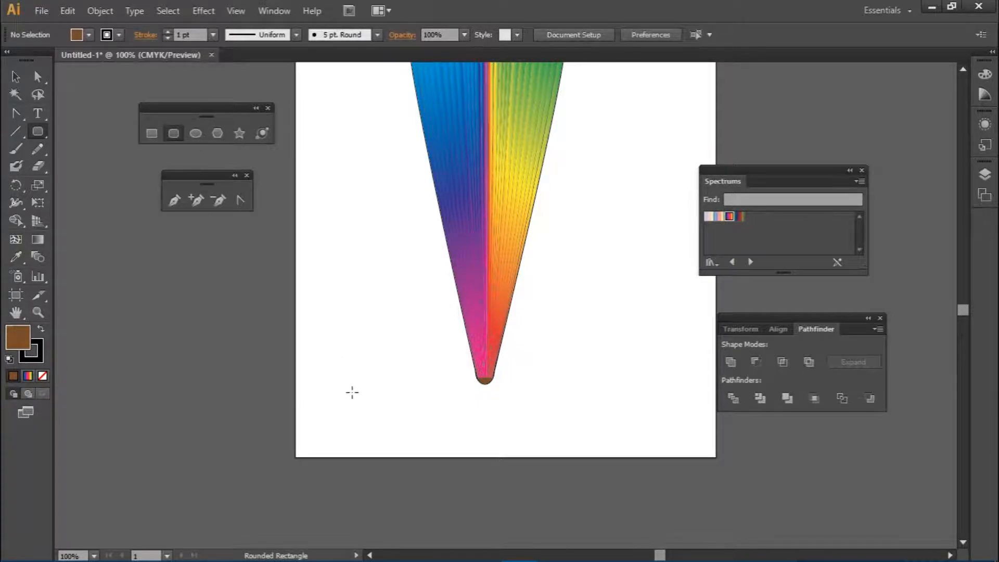
scroll(397, 382, "down", 5)
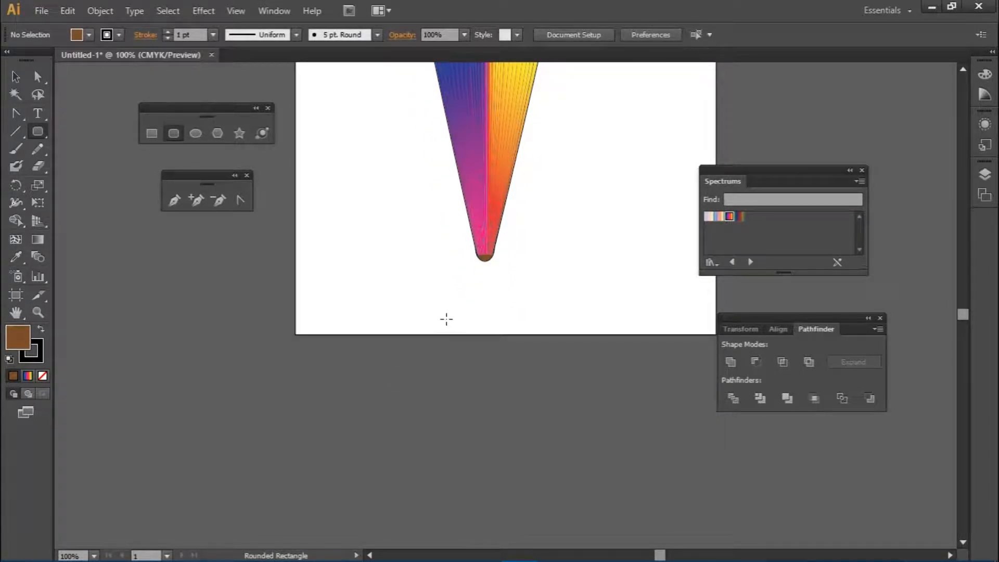
left_click_drag(351, 256, 467, 329)
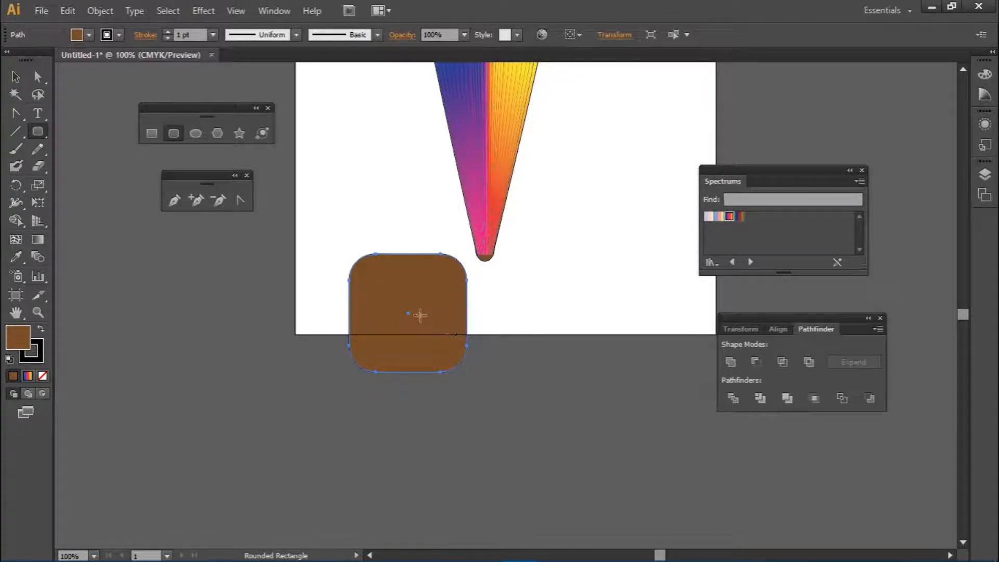
left_click(89, 34)
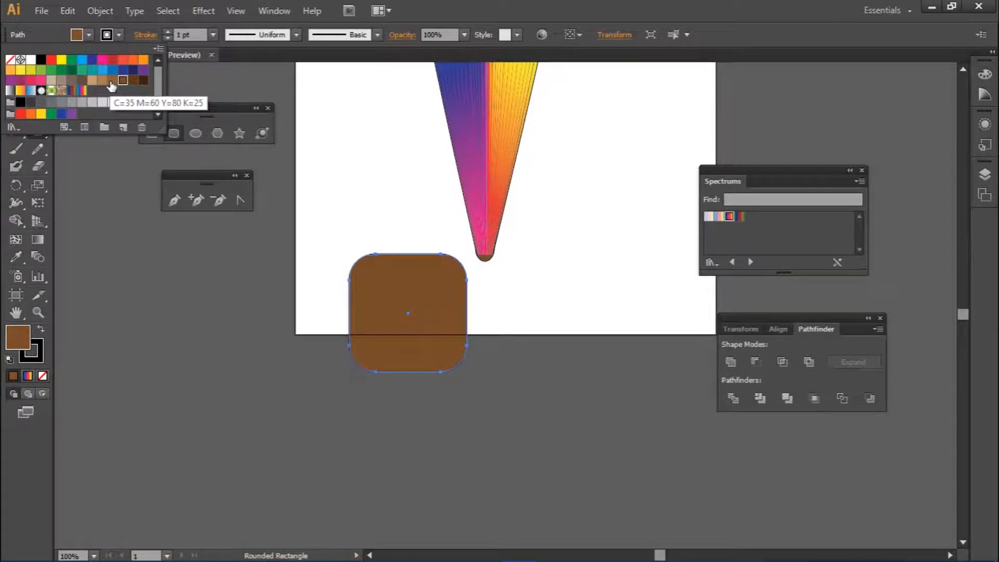
left_click(111, 82)
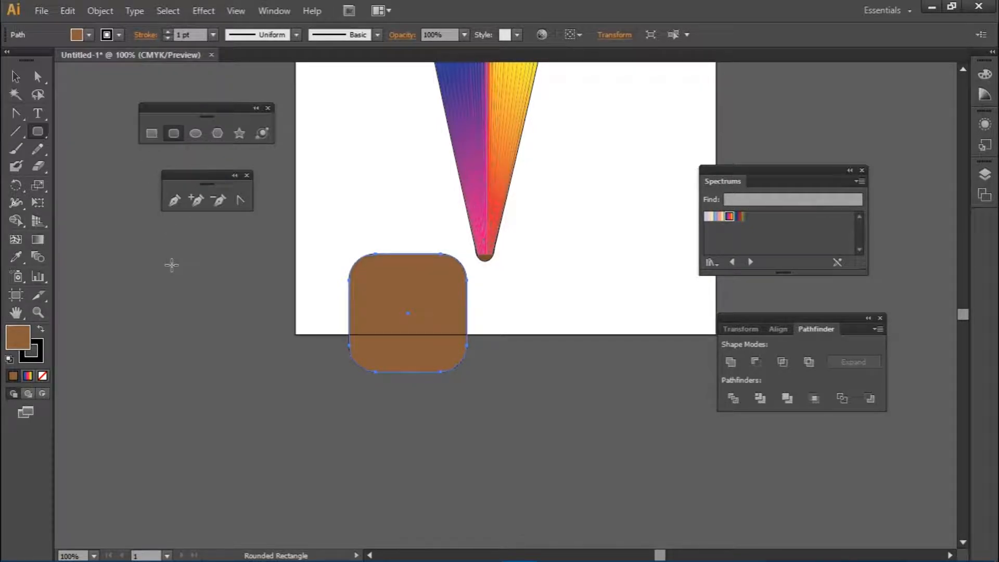
Step: Select the rainbow teardrop group and slightly adjust its height from the upper edge
left_click(15, 76)
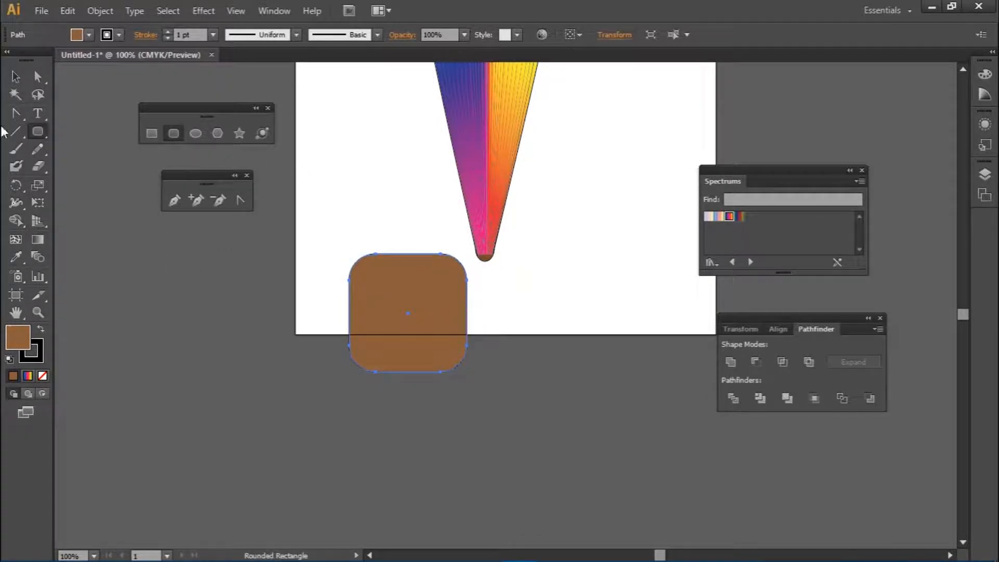
left_click(16, 77)
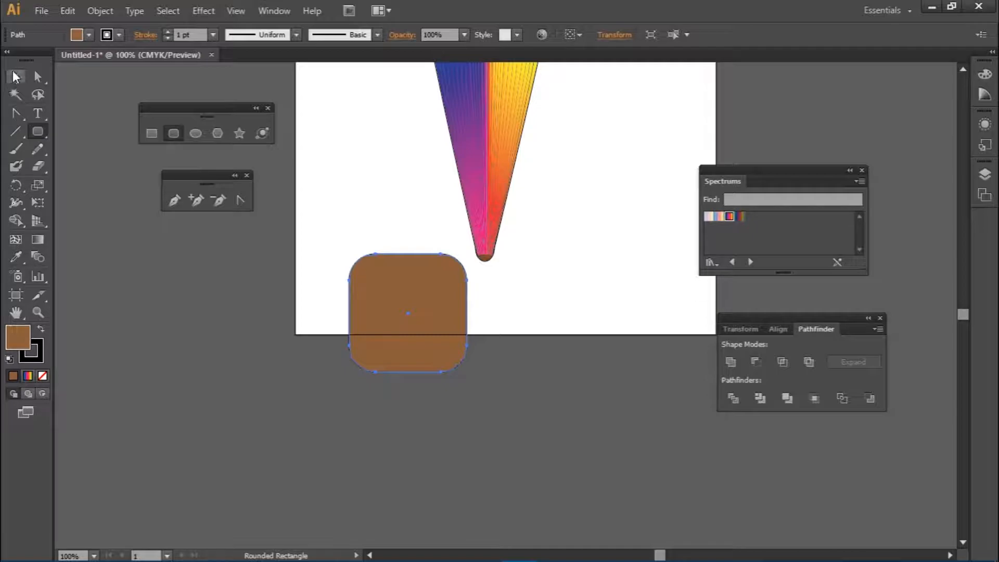
left_click(461, 168)
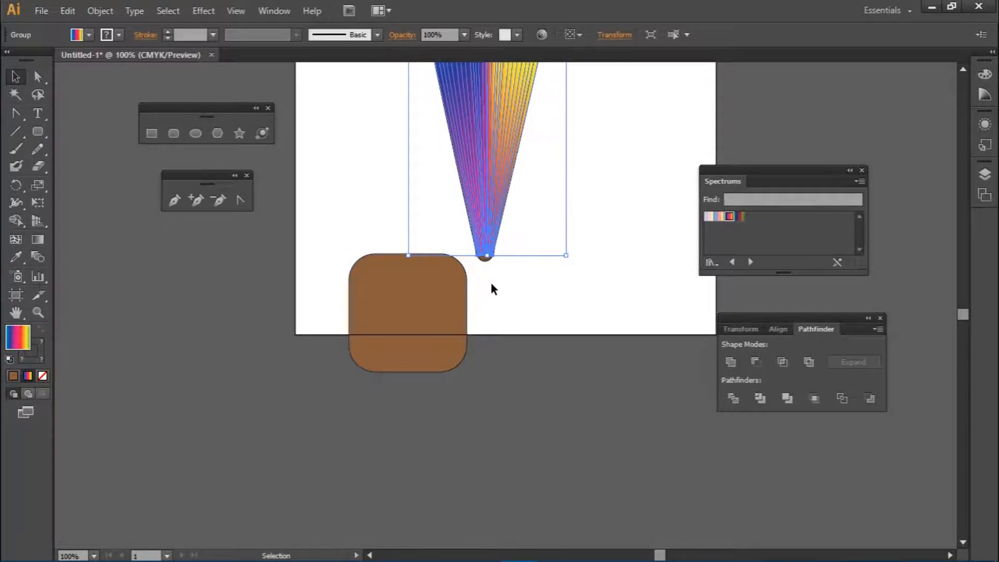
scroll(529, 264, "up", 10)
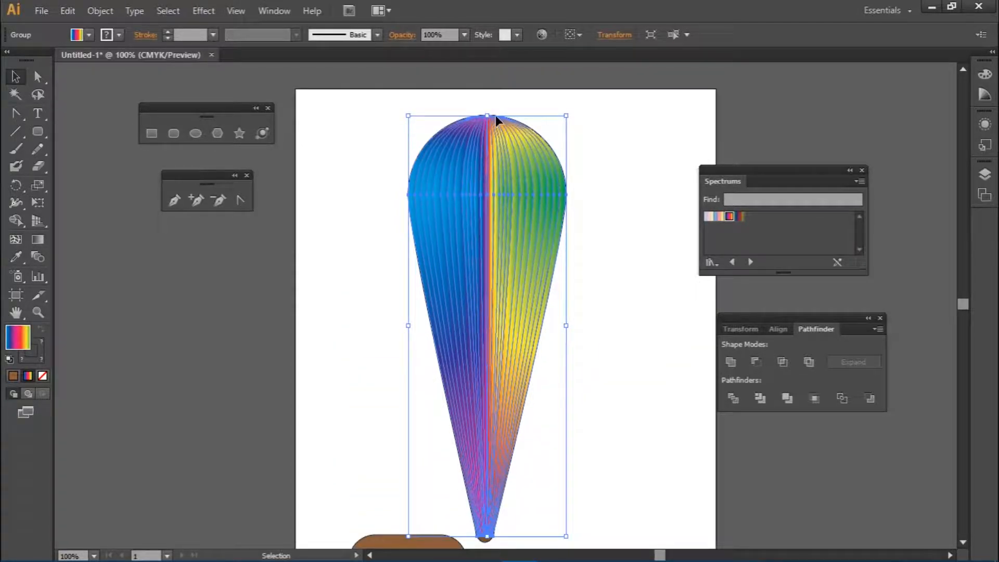
mouse_move(488, 116)
left_mouse_down()
mouse_move(495, 232)
mouse_move(492, 103)
mouse_move(492, 115)
left_mouse_up()
left_click_drag(467, 219, 189, 177)
scroll(498, 262, "down", 3)
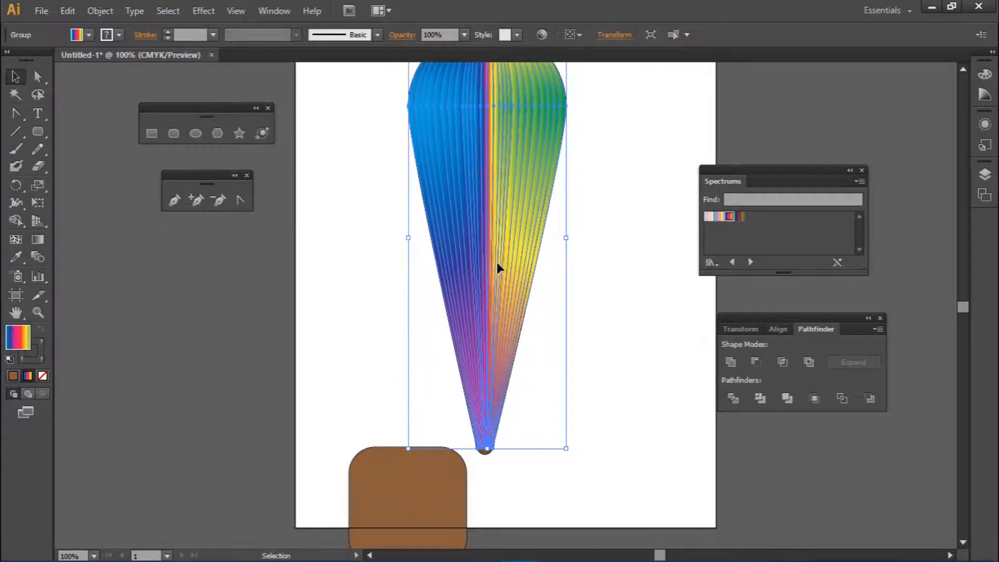
Step: Group the rainbow teardrop with the brown circle at its tip, excluding the rounded square
left_click(621, 328)
left_click_drag(472, 407, 474, 364)
right_click(552, 314)
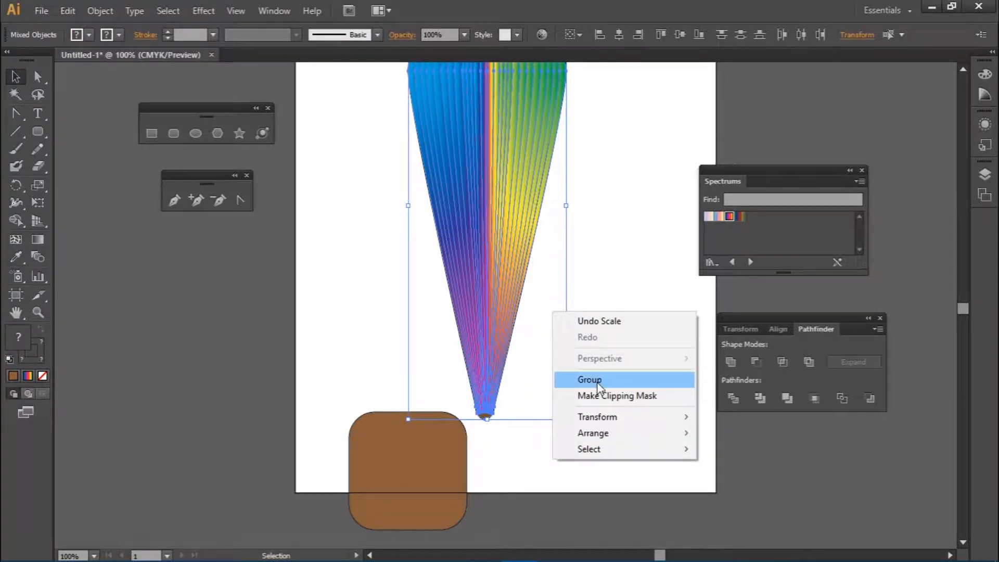
left_click(589, 380)
left_click(607, 319)
left_click(512, 336)
double_click(512, 337)
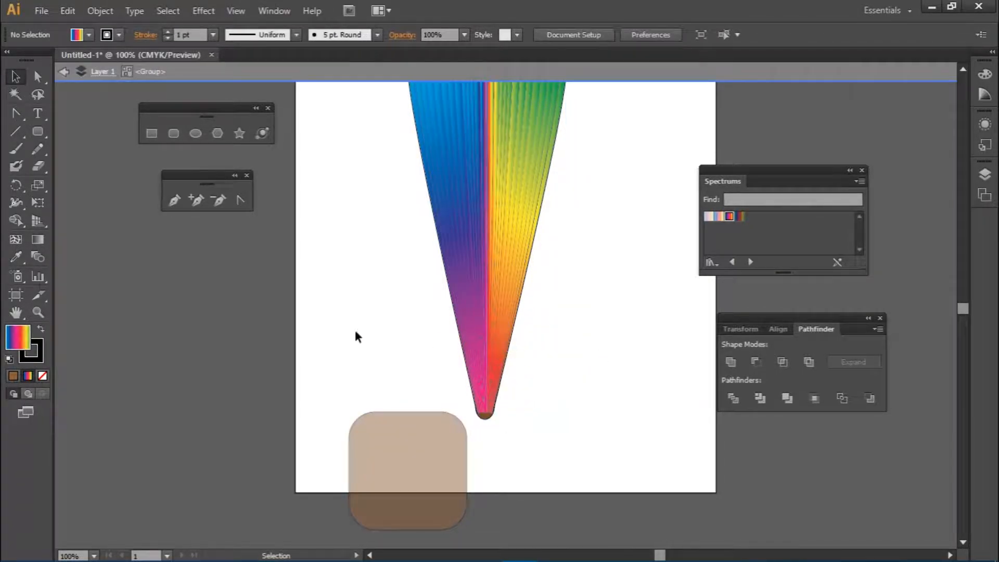
left_click(64, 72)
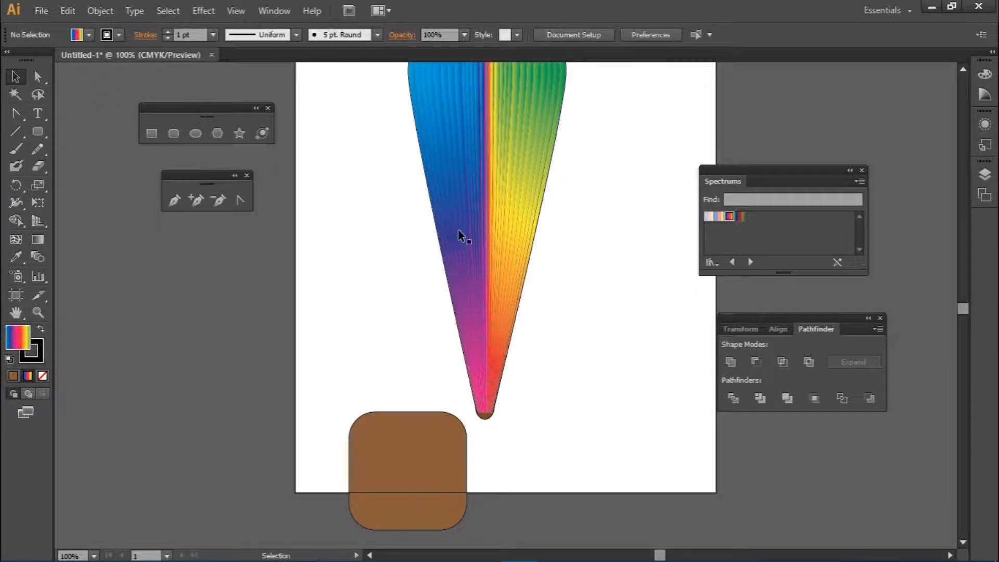
Step: Move the teardrop group off to the side of the artboard, and place the brown rounded square near the artboard's lower centre
left_click_drag(496, 308, 278, 300)
left_click_drag(423, 430, 560, 359)
left_click(479, 211)
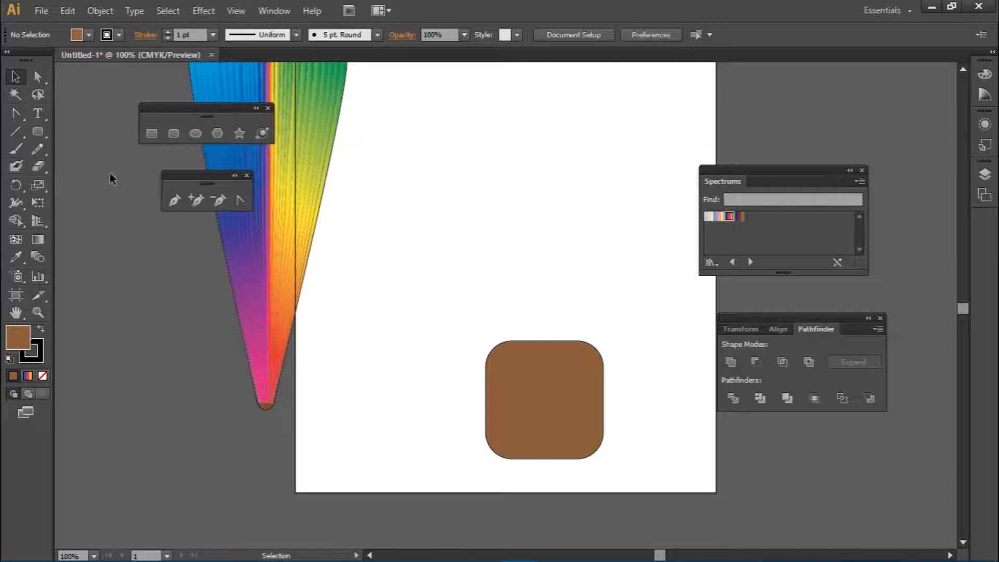
Step: Draw a wide, flat rectangle across the upper edge of the brown rounded square and fill it with a light tan swatch
left_click(152, 134)
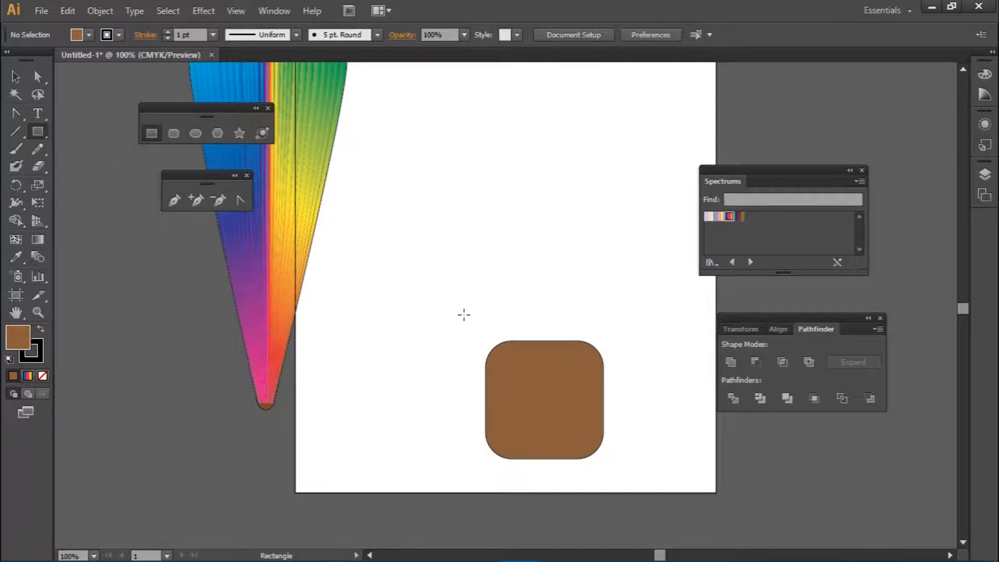
left_click_drag(462, 309, 631, 347)
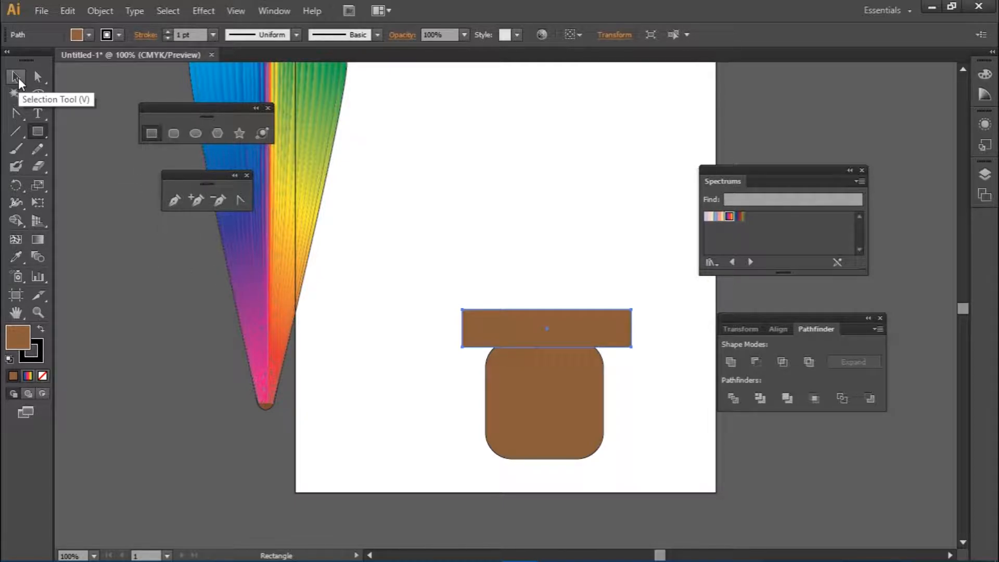
left_click(89, 34)
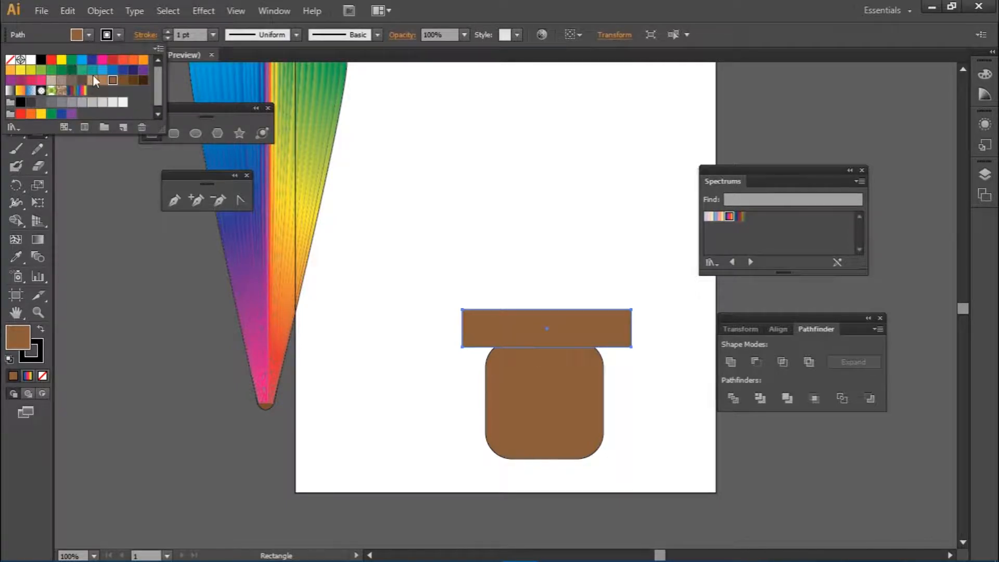
left_click(82, 71)
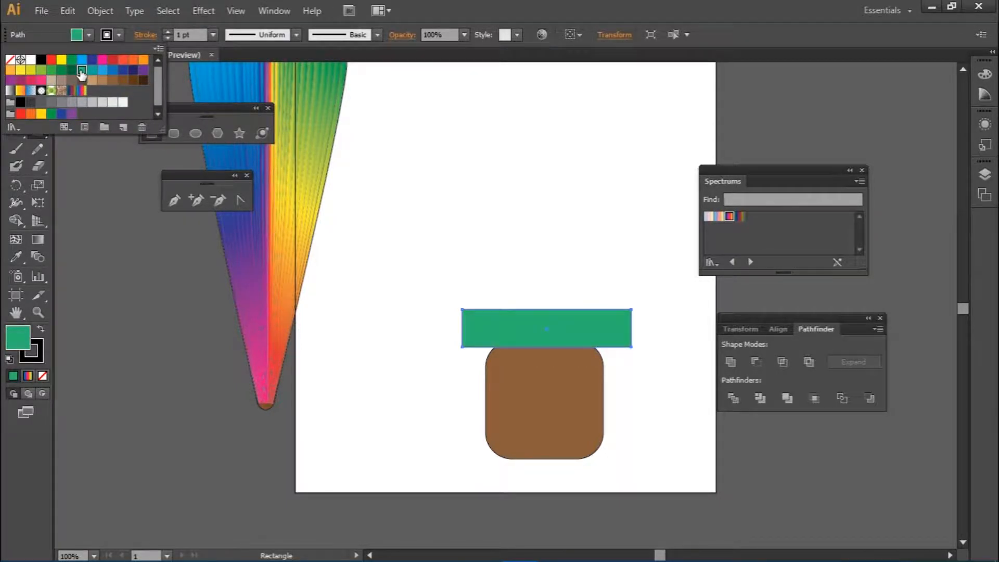
left_click(93, 80)
left_click(102, 80)
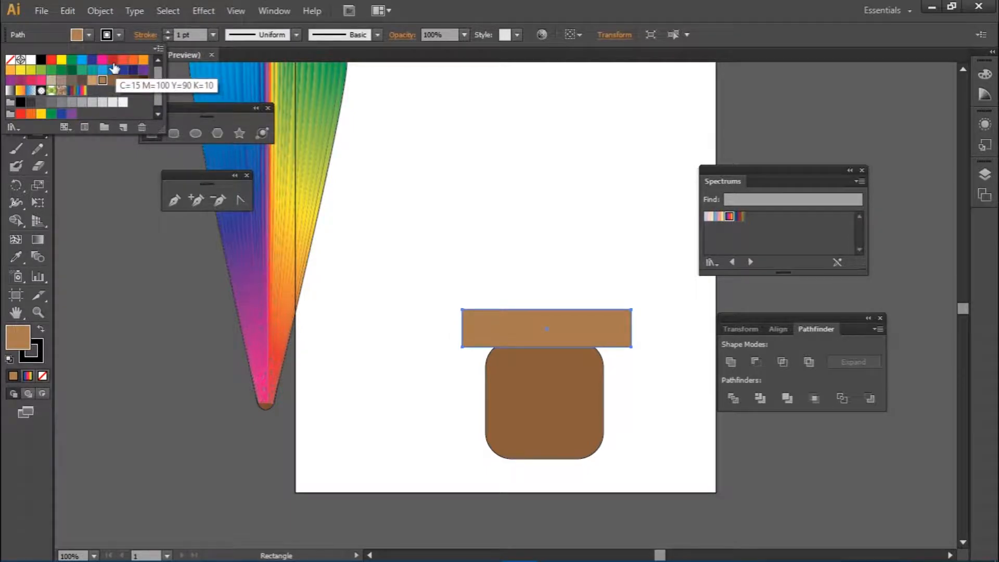
left_click(81, 71)
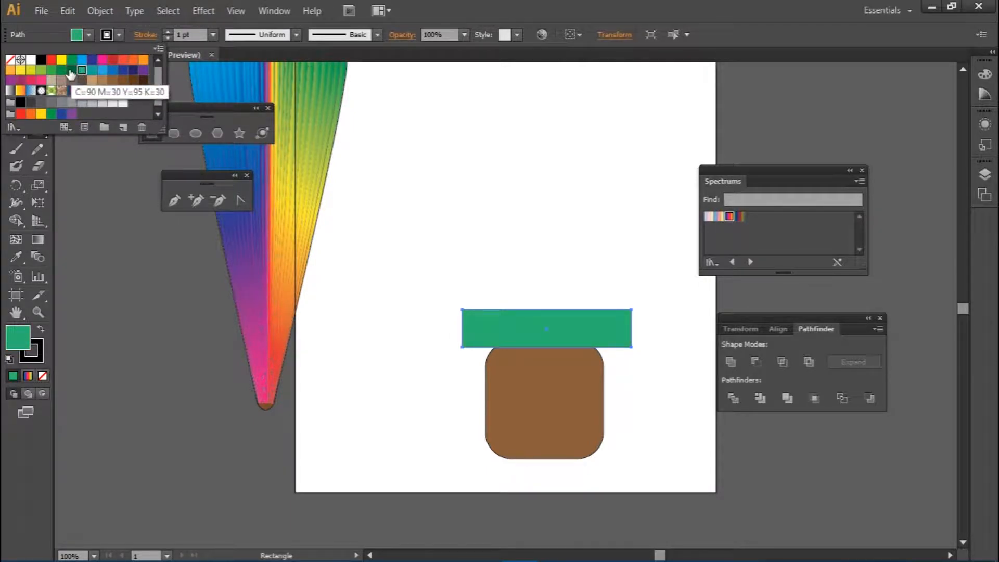
left_click(72, 61)
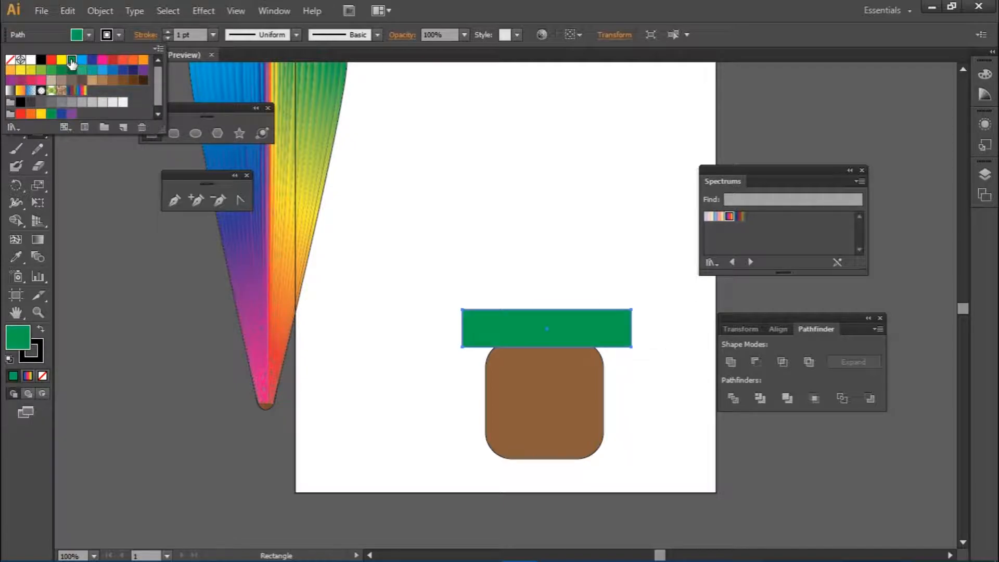
left_click(123, 80)
left_click(100, 81)
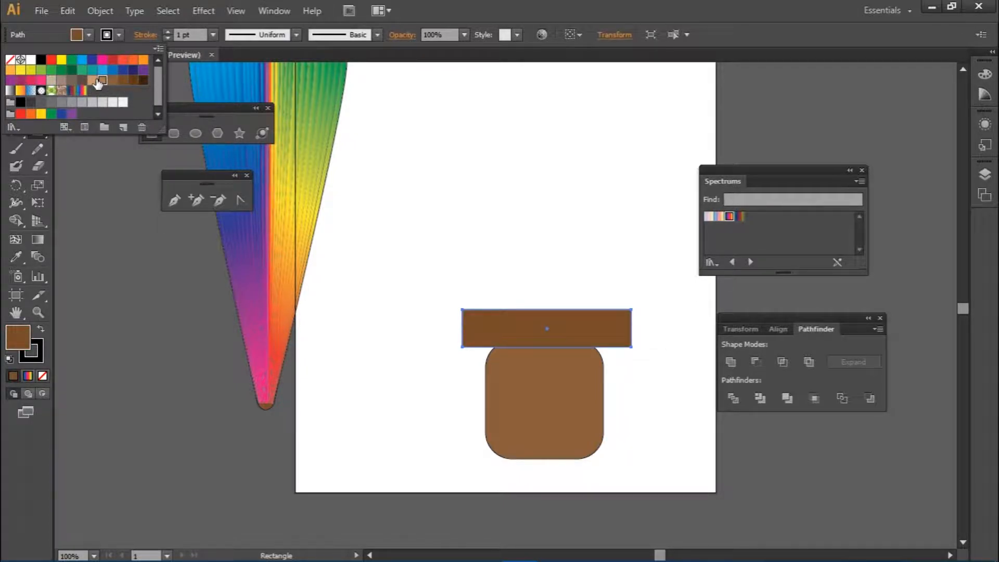
left_click(93, 81)
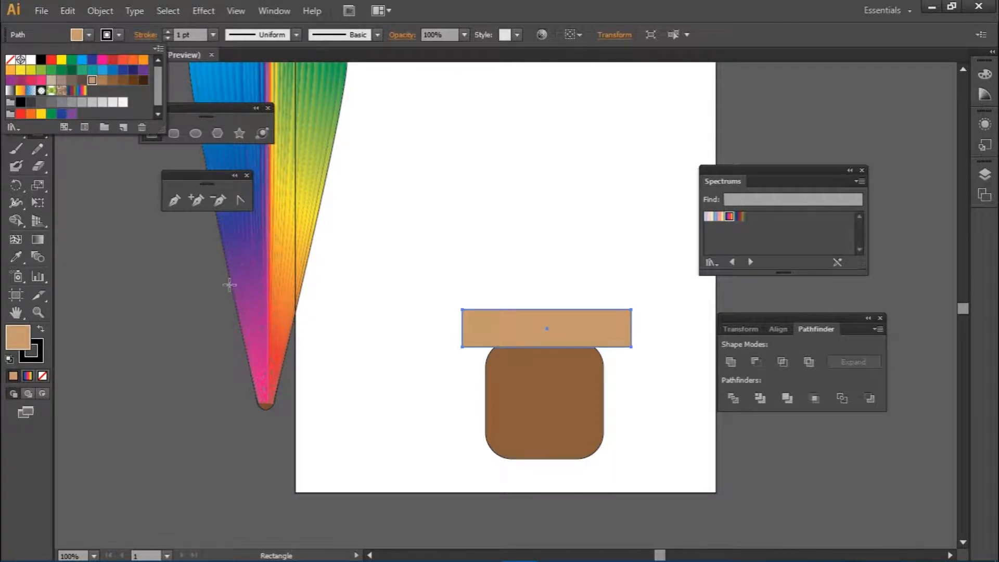
left_click(206, 284)
Step: Centre the tan rectangle over the brown rounded square and lower it until it covers the square's upper rounded corners
left_click(579, 339)
left_click(544, 315)
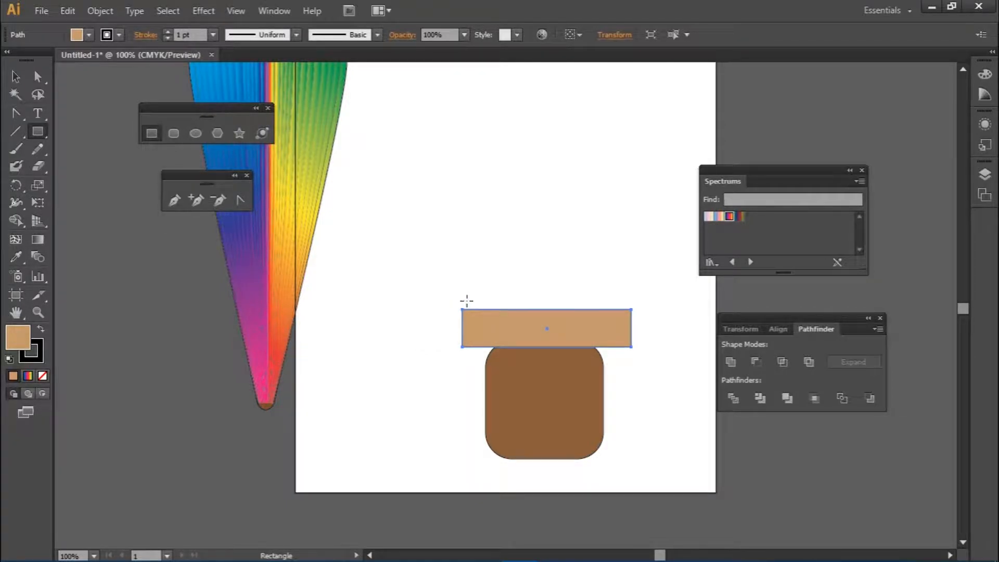
key("Left")
key("Left")
key("Left")
key("Left")
key("Left")
key("Left")
key("Left")
left_click(17, 76)
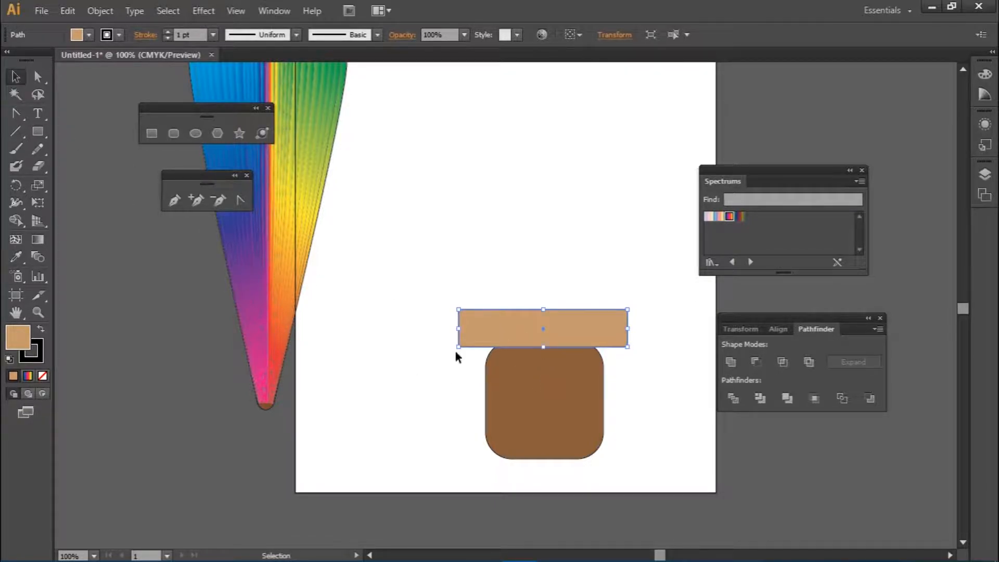
left_click_drag(522, 338, 524, 362)
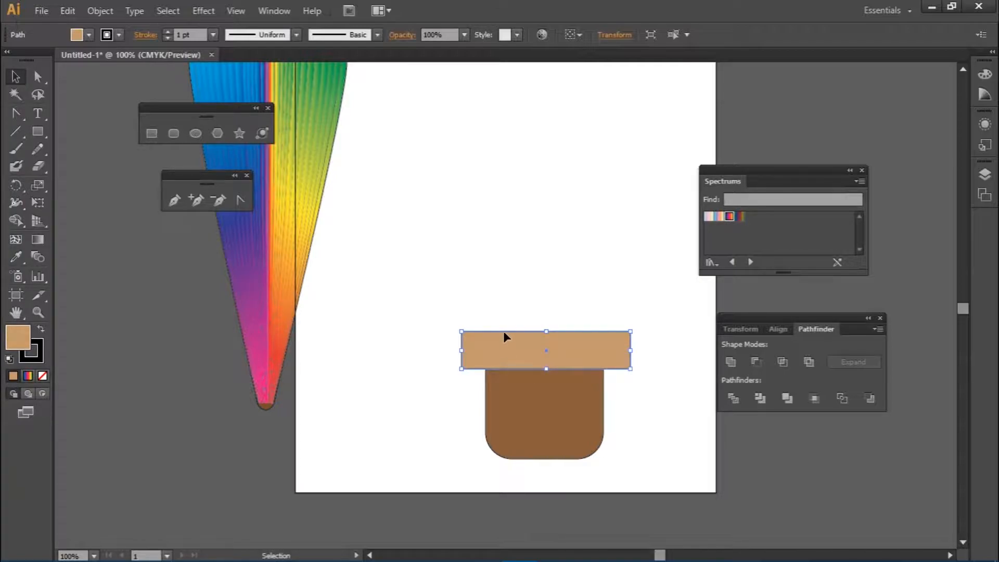
left_click(531, 318)
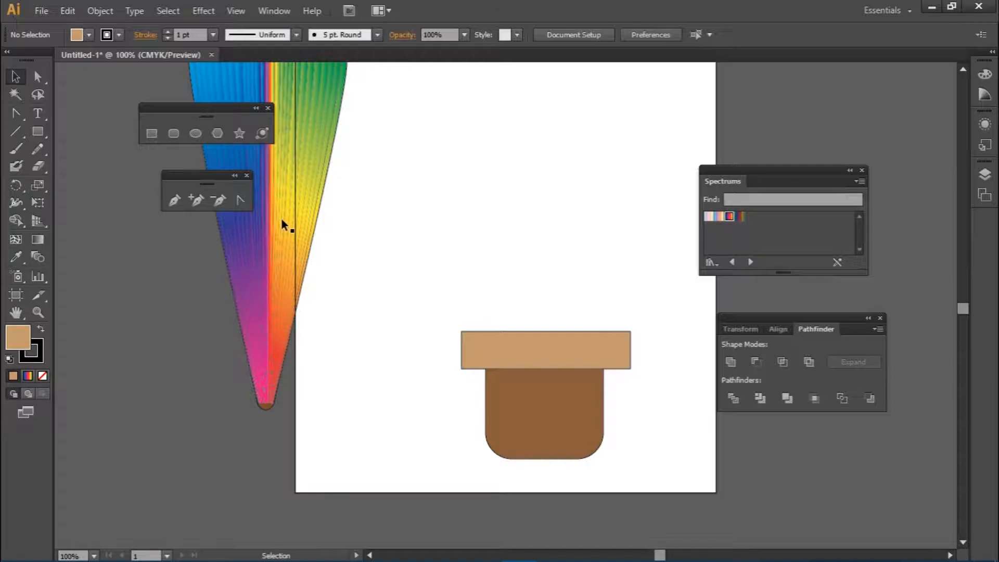
Step: Move the teardrop group back onto the artboard, centred just above the tan rectangle
left_click_drag(289, 228, 565, 126)
scroll(566, 214, "up", 4)
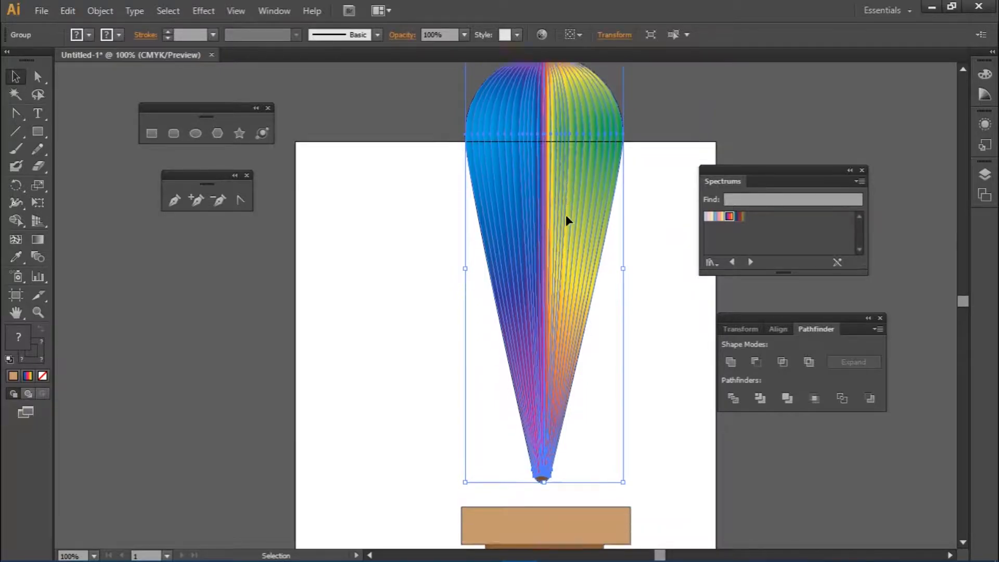
scroll(566, 215, "down", 4)
scroll(566, 215, "up", 3)
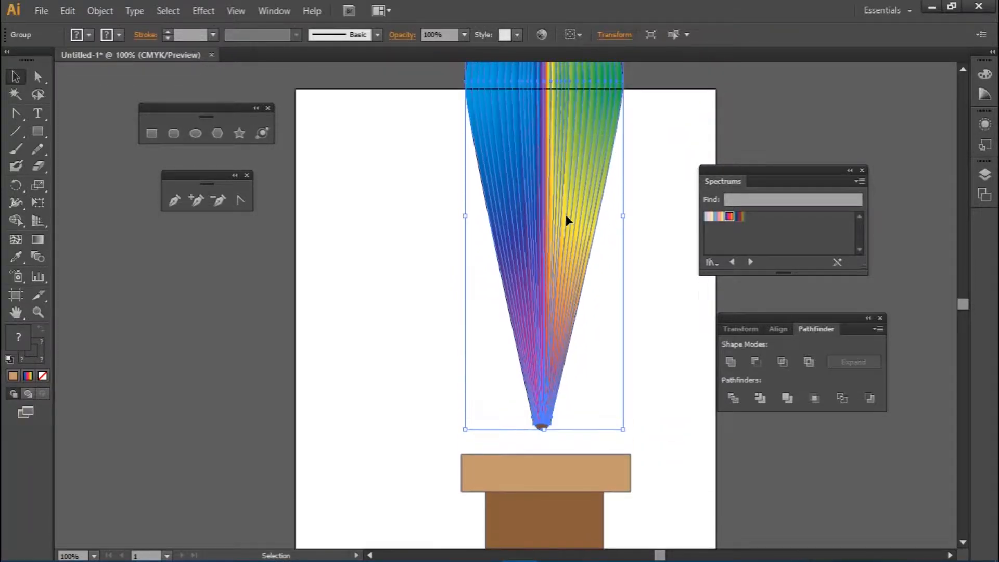
scroll(566, 214, "up", 4)
scroll(566, 214, "down", 2)
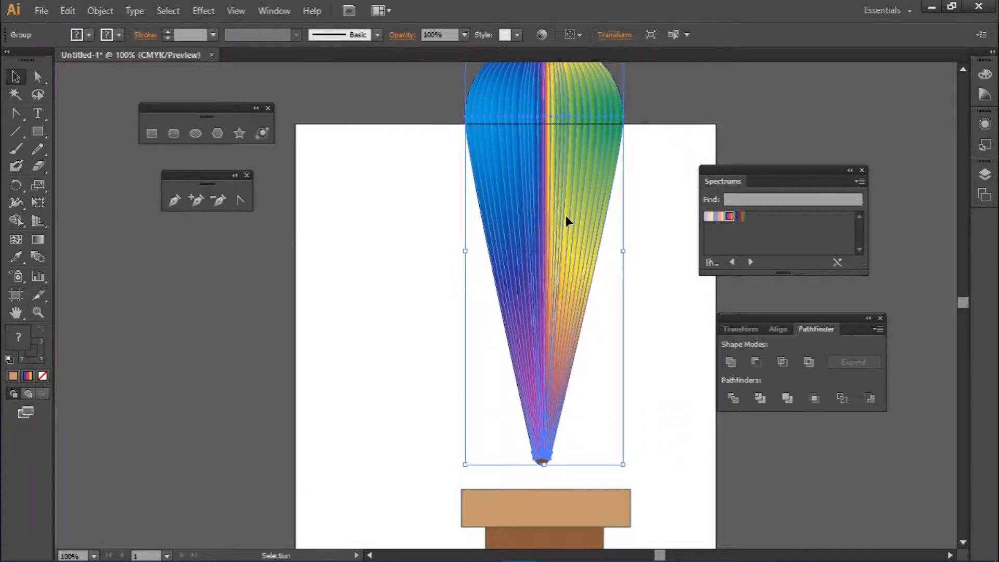
scroll(566, 215, "down", 2)
scroll(563, 217, "down", 3)
scroll(563, 217, "up", 3)
left_click(410, 255)
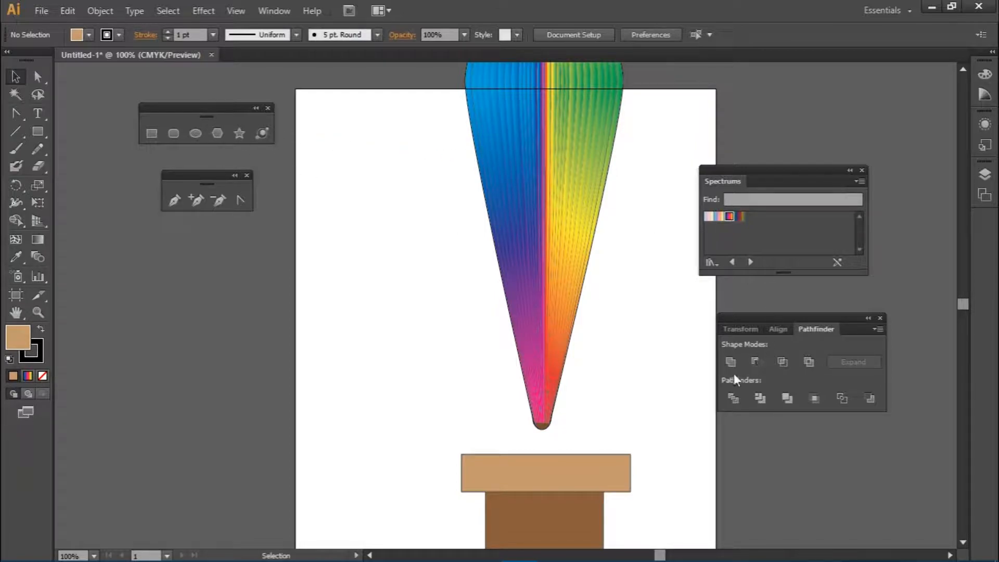
Step: Detach the line tools as a floating palette and draw a straight horizontal line across the teardrop just below its widest part
left_click_drag(20, 128, 164, 167)
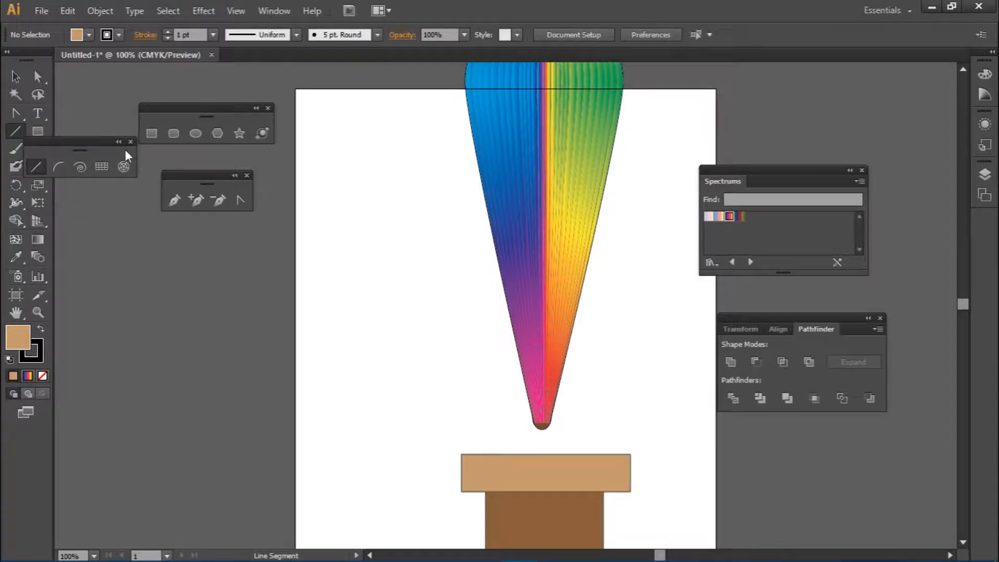
left_click_drag(95, 139, 131, 147)
left_click_drag(466, 99, 621, 98)
key("ctrl+=")
key("ctrl+=")
scroll(622, 99, "up", 6)
Step: Arch the upper line slightly with the Reshape tool, and add a second arched line across the teardrop's middle
left_click_drag(38, 185, 78, 208)
mouse_move(580, 136)
left_mouse_down()
mouse_move(580, 155)
mouse_move(582, 129)
left_mouse_up()
key("backslash")
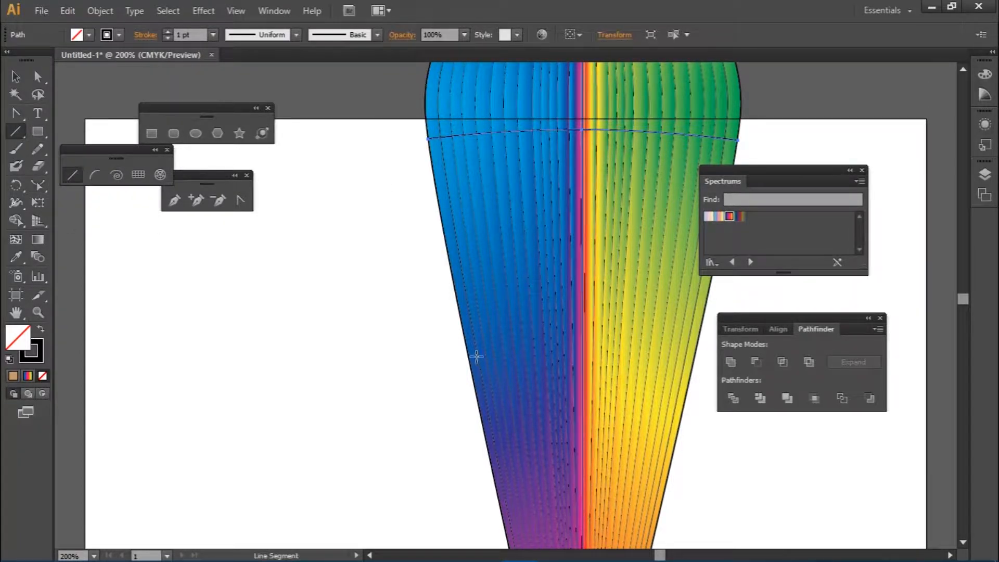
left_click_drag(471, 373, 691, 372)
key("shift+r")
left_click_drag(585, 373, 583, 363)
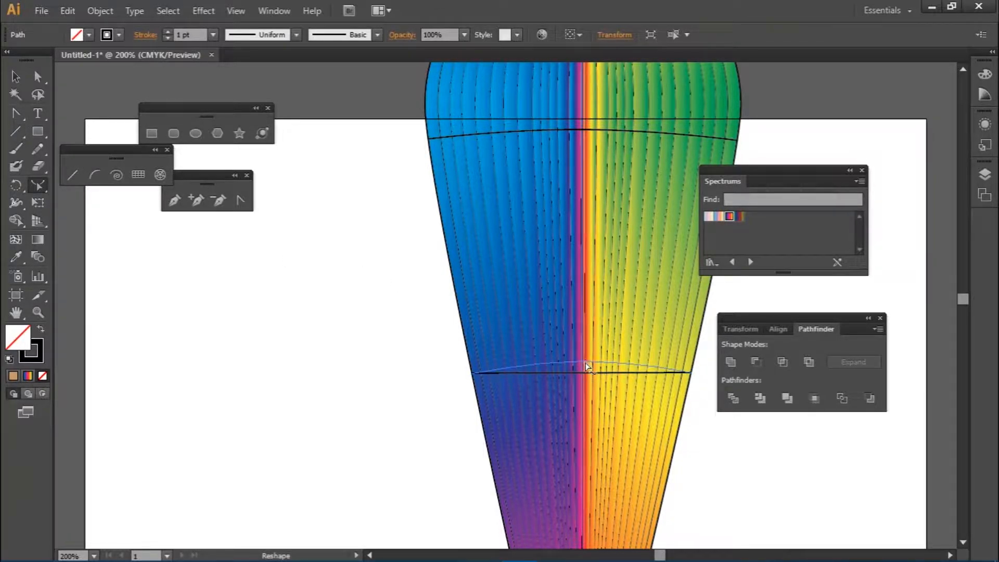
Step: Draw two rope lines from the blue-side ends of both arcs to the tan rectangle's upper edge, using a dashed brush
key("backslash")
key("ctrl+minus")
key("ctrl+minus")
key("ctrl+minus")
left_click_drag(479, 150, 487, 381)
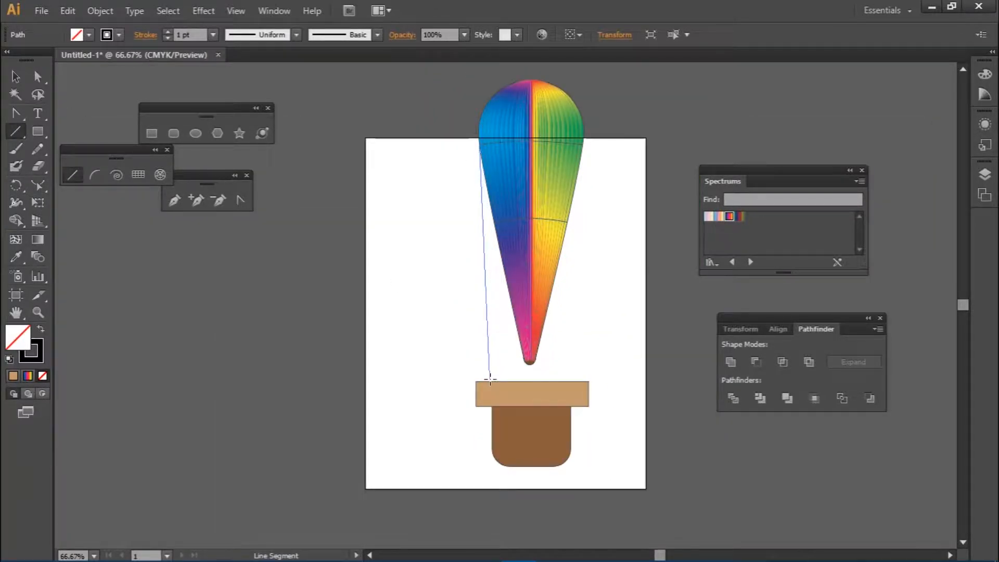
left_click_drag(494, 223, 503, 381)
left_click(377, 35)
Step: Draw two matching dashed-brush rope lines from the green and yellow ends of the arcs to the tan rectangle
left_click_drag(583, 145, 577, 381)
left_click(378, 35)
left_click_drag(567, 222, 563, 381)
left_click(378, 35)
left_click(334, 125)
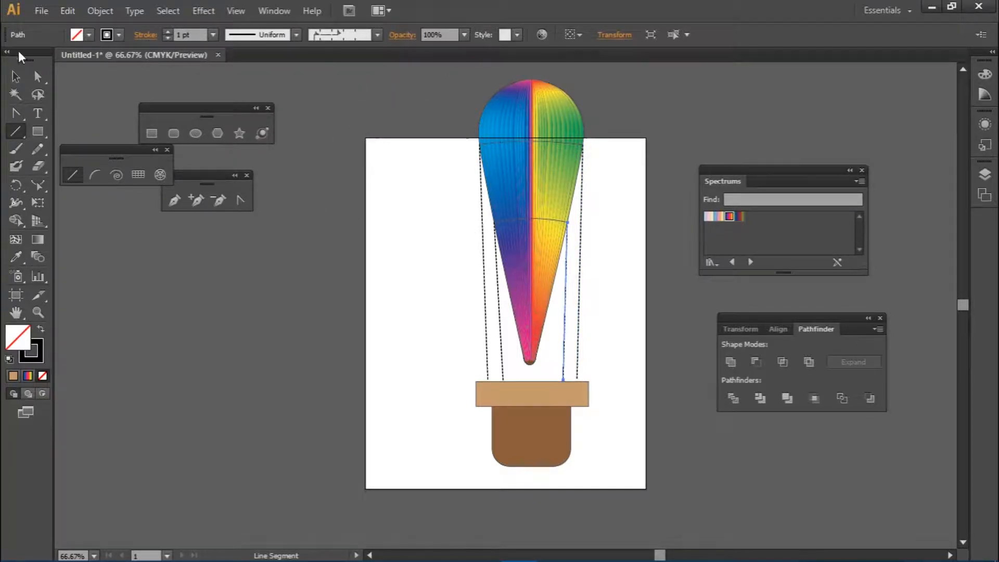
Step: Examine the dashed ropes between the teardrop and the tan rectangle
left_click(16, 77)
key("ctrl+plus")
key("ctrl+plus")
left_click(693, 183)
scroll(694, 183, "up", 3)
scroll(687, 203, "down", 4)
scroll(685, 206, "up", 3)
scroll(685, 205, "down", 2)
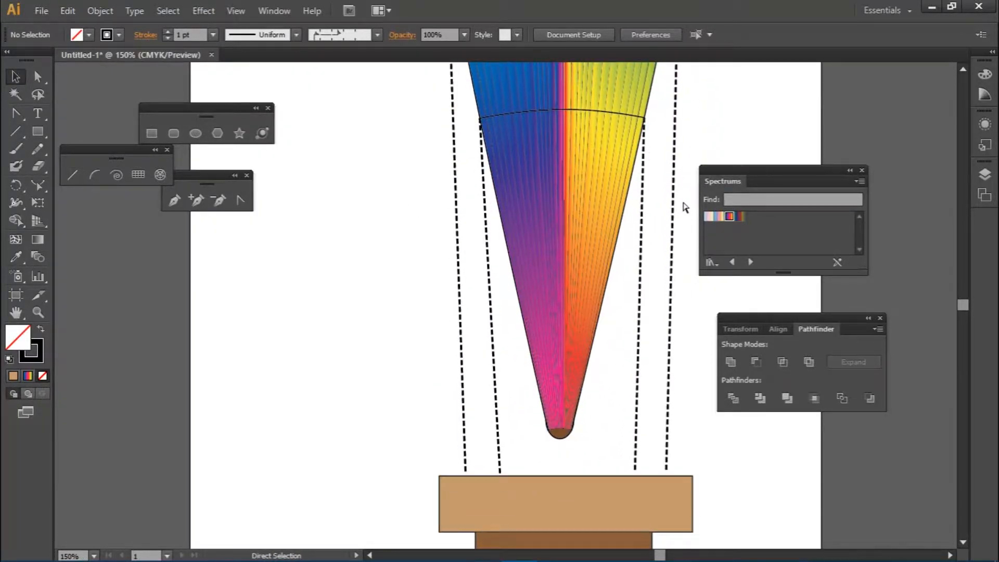
key("ctrl+minus")
key("ctrl+minus")
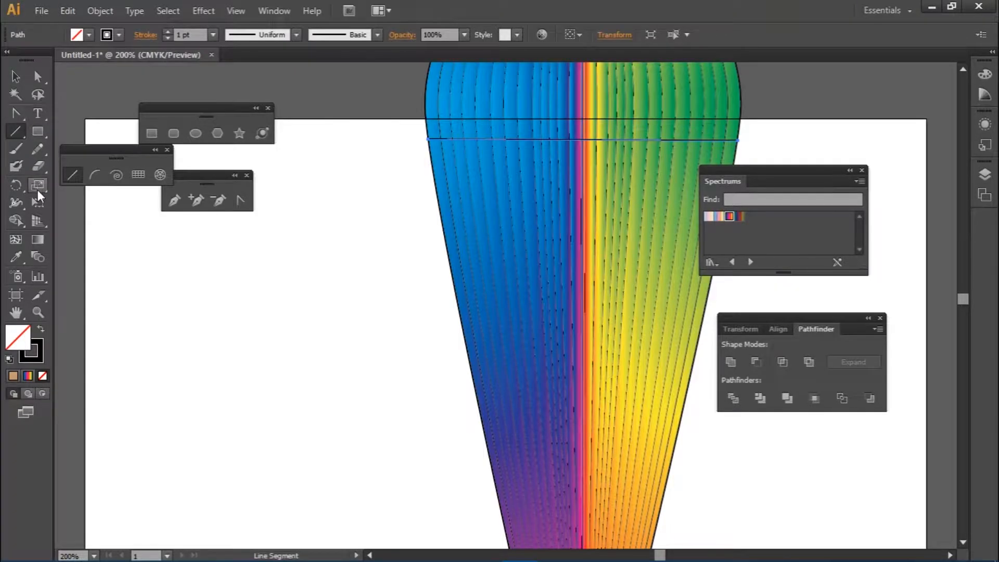
Step: Bend the straight line below the teardrop's widest part into a shallow upward arch with the Reshape tool
left_click(37, 190)
left_click_drag(38, 190, 63, 213)
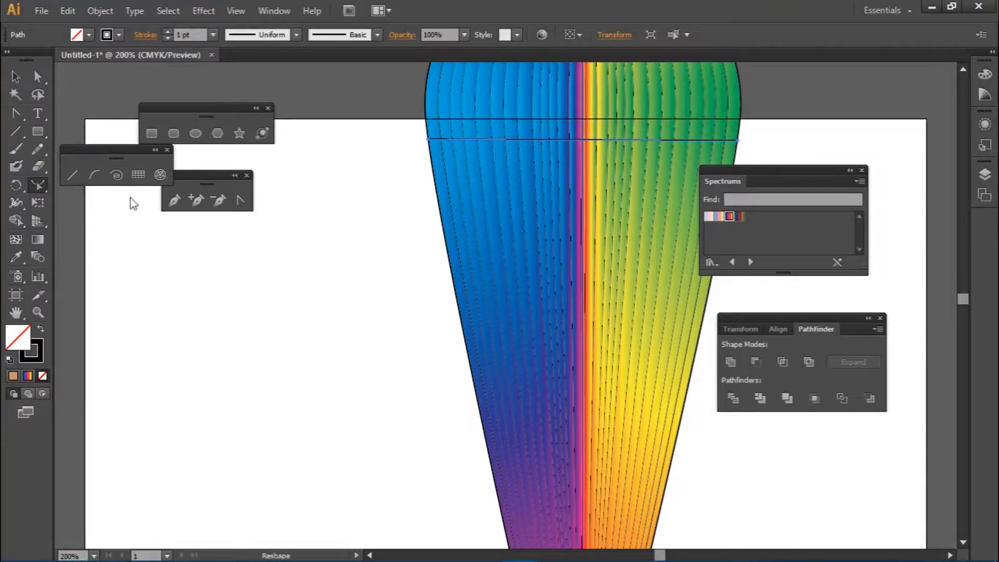
left_click(580, 140)
mouse_move(578, 142)
left_mouse_down()
mouse_move(581, 156)
mouse_move(580, 125)
left_mouse_up()
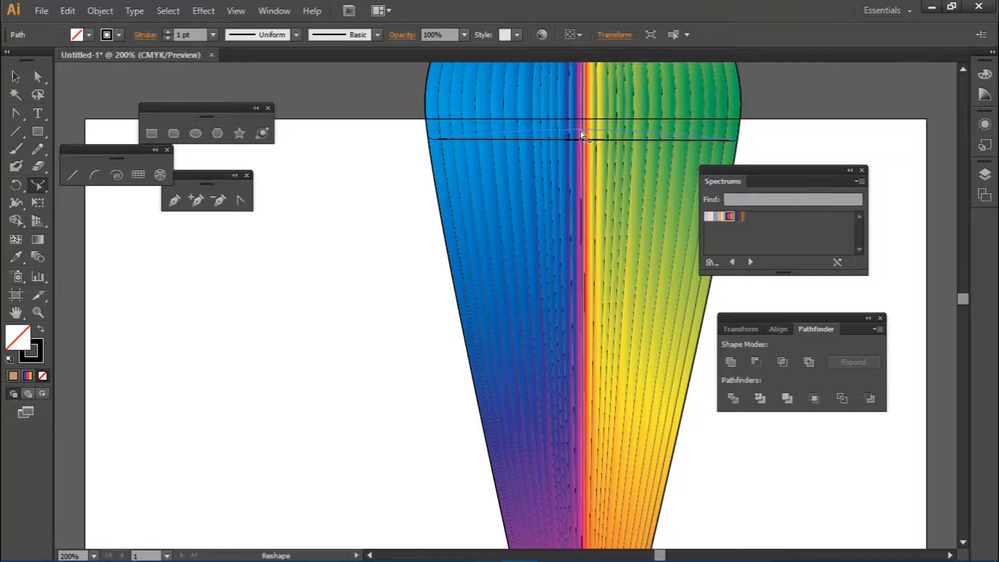
left_click_drag(582, 135, 581, 129)
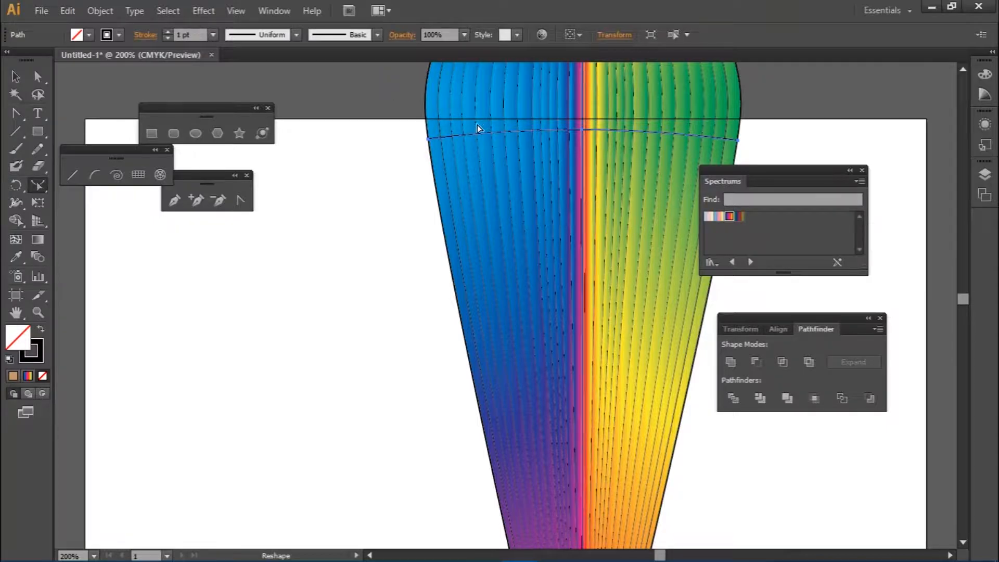
Step: Draw a second horizontal line across the teardrop's middle and bend it into a matching shallow upward arch
left_click(73, 175)
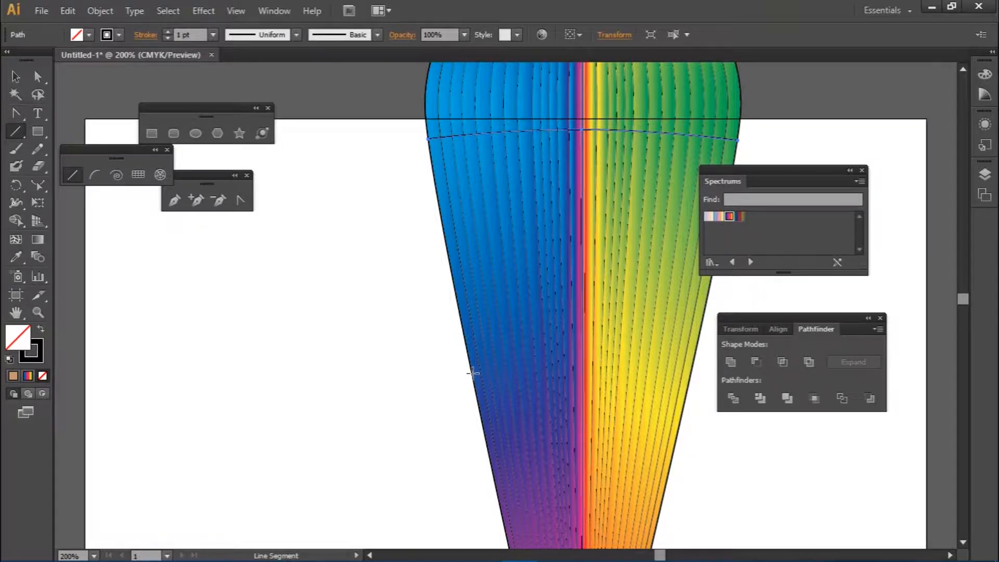
left_click_drag(471, 372, 692, 373)
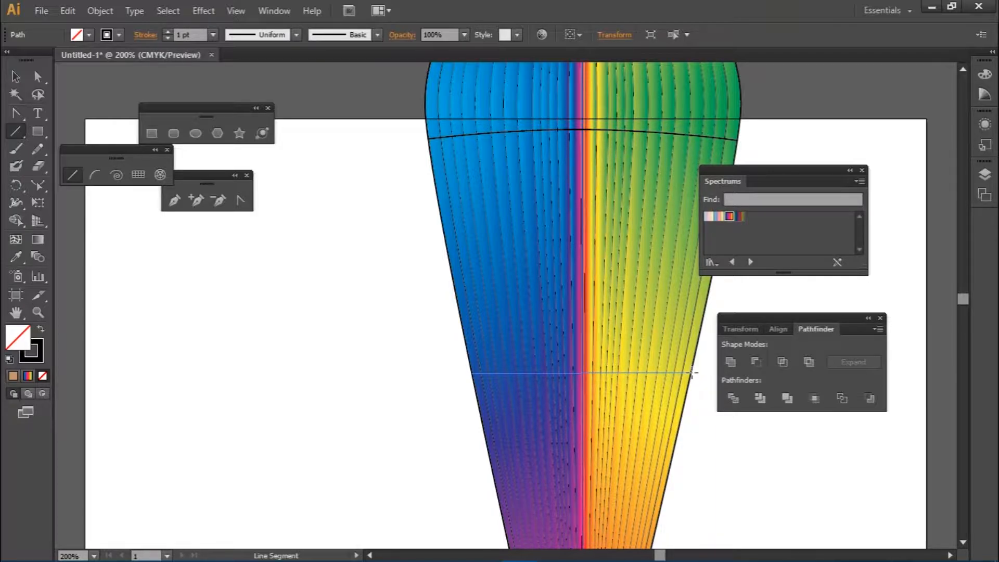
left_click_drag(691, 373, 691, 372)
left_click(39, 184)
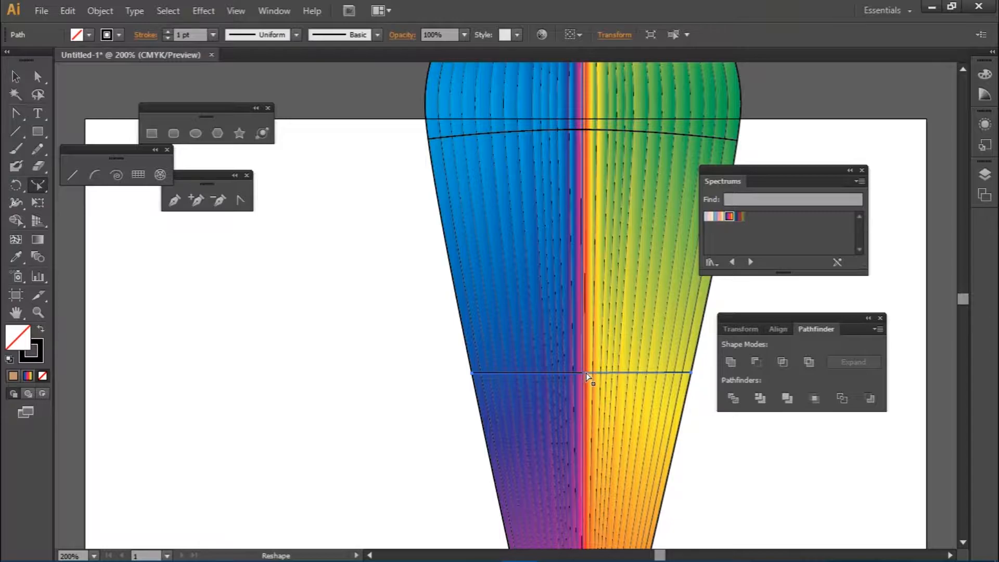
left_click_drag(583, 374, 586, 362)
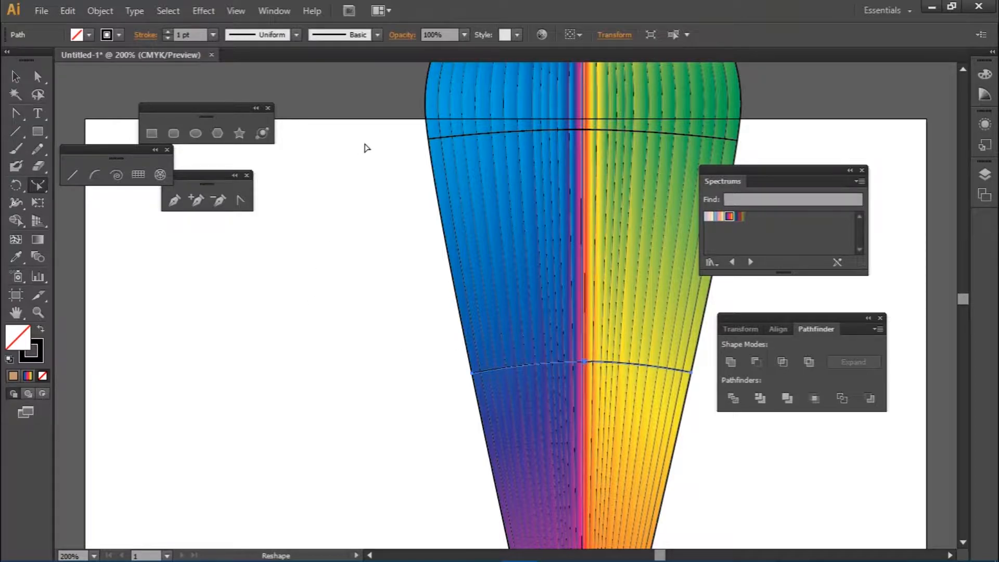
Step: Draw a straight rope from the blue end of the upper arch to the tan rectangle's upper edge and apply the dashed brush
left_click(73, 173)
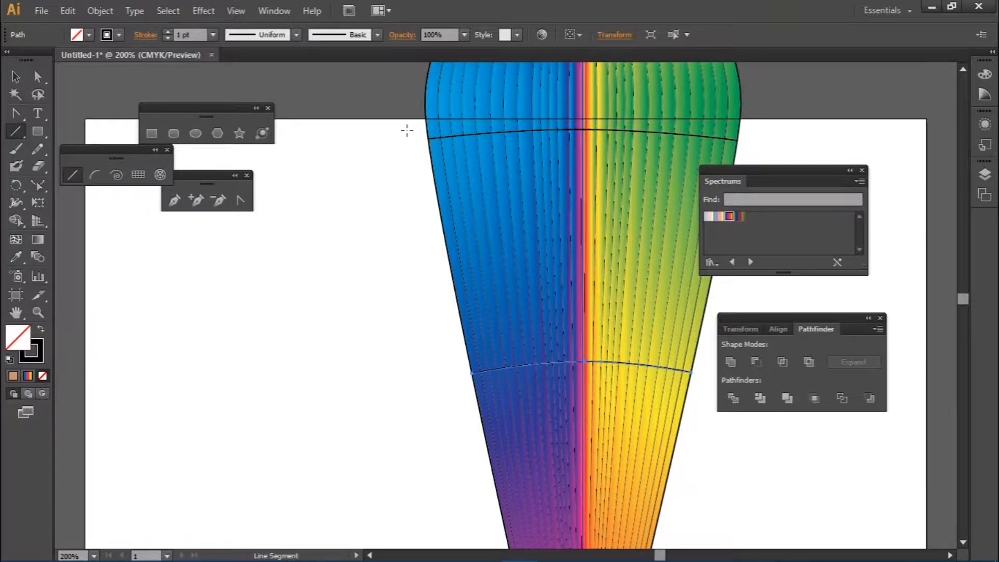
key("v")
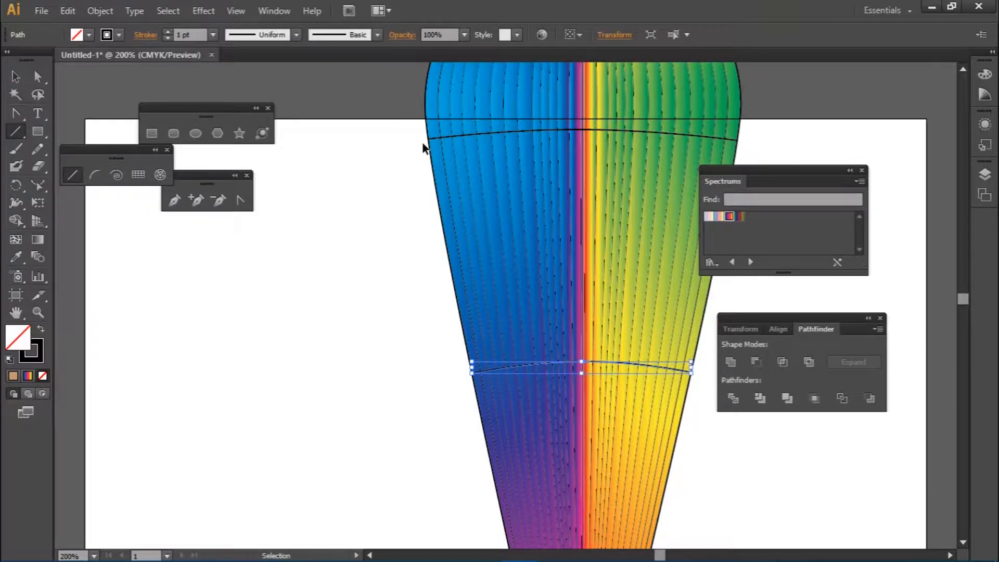
key("ctrl+minus")
key("ctrl+minus")
key("ctrl+minus")
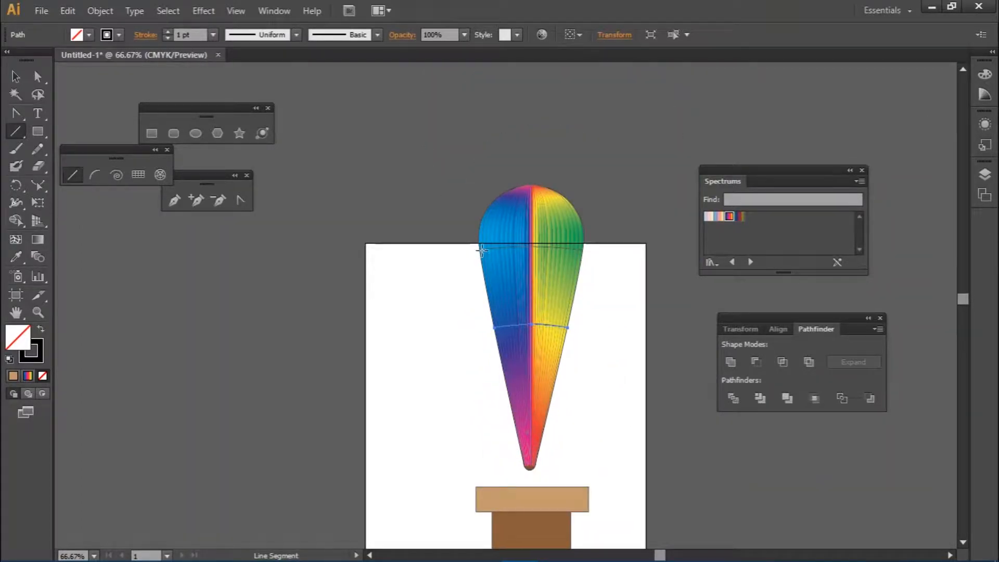
scroll(480, 250, "down", 3)
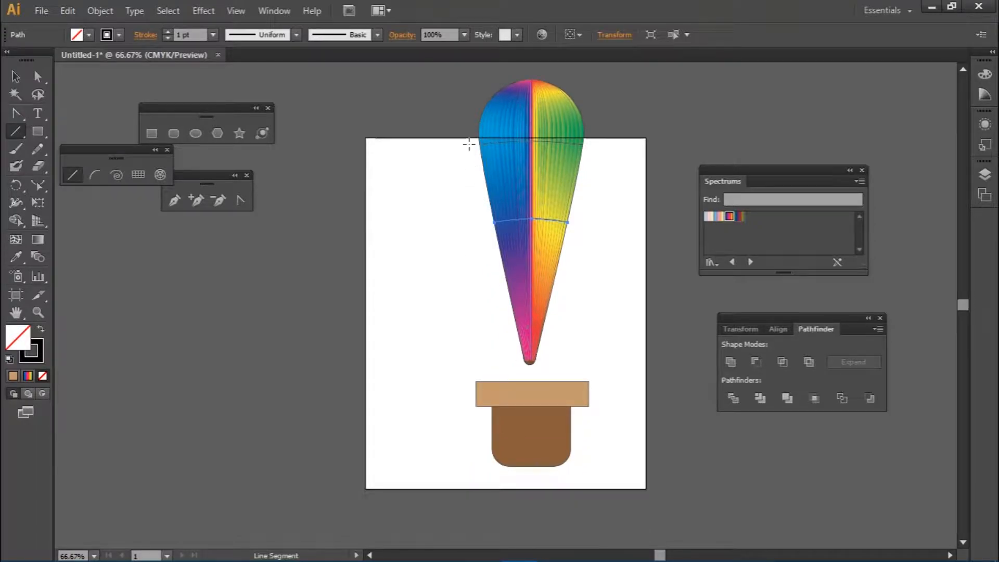
left_click_drag(479, 143, 487, 382)
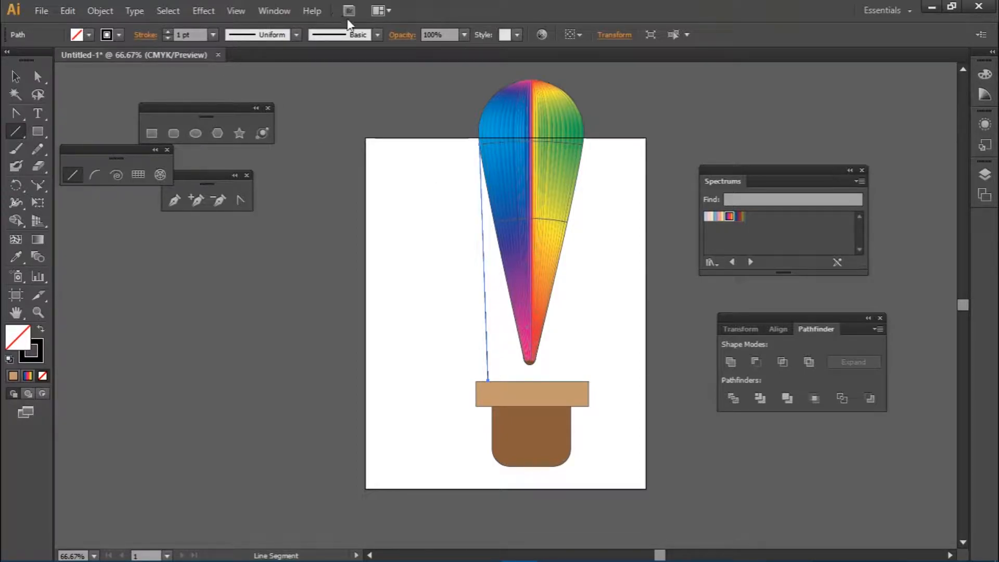
left_click(376, 34)
scroll(335, 104, "down", 2)
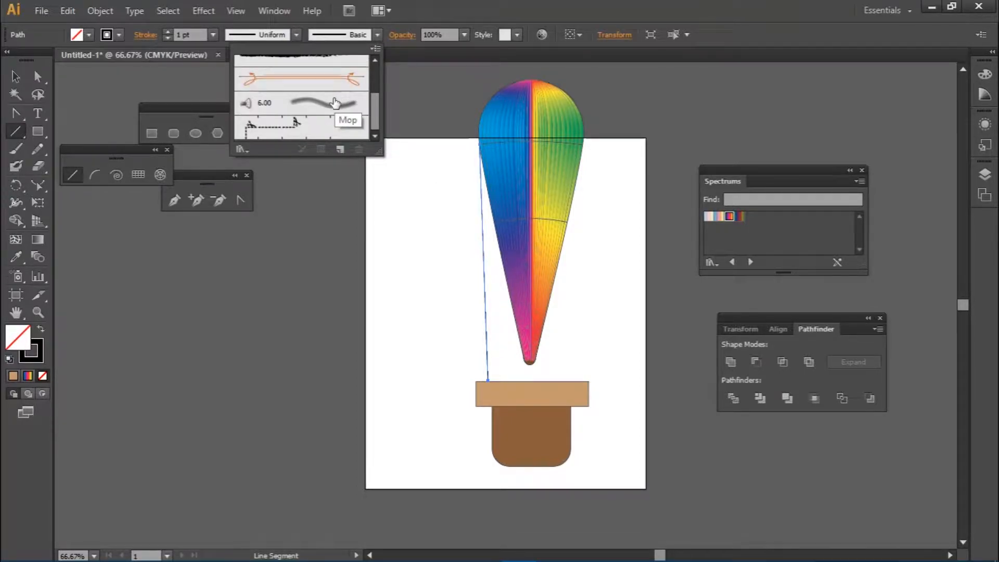
left_click(333, 128)
left_click(302, 232)
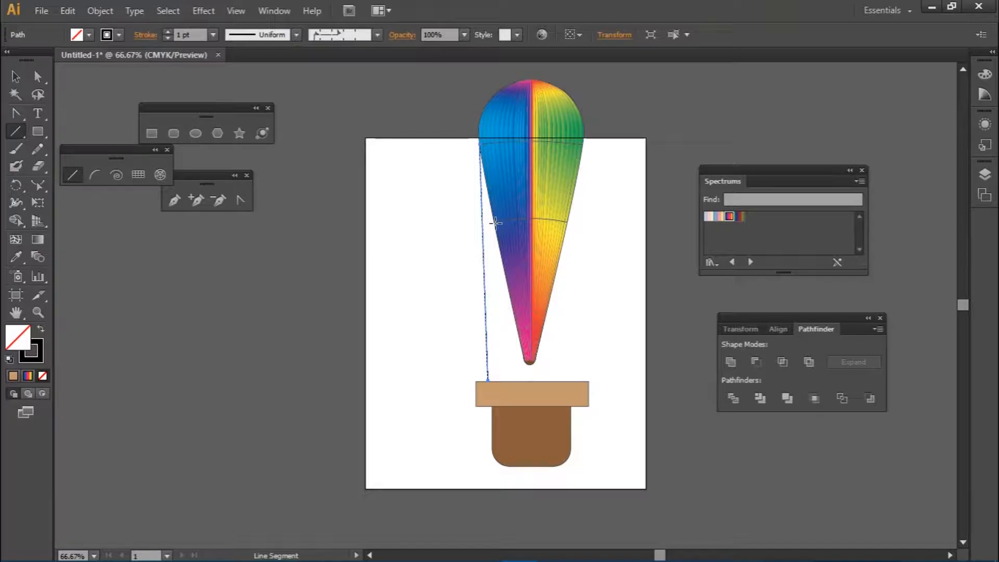
Step: Draw a second dashed-brush rope from the blue end of the lower arch to the tan rectangle's upper edge
left_click_drag(494, 222, 504, 375)
left_click_drag(504, 379, 503, 381)
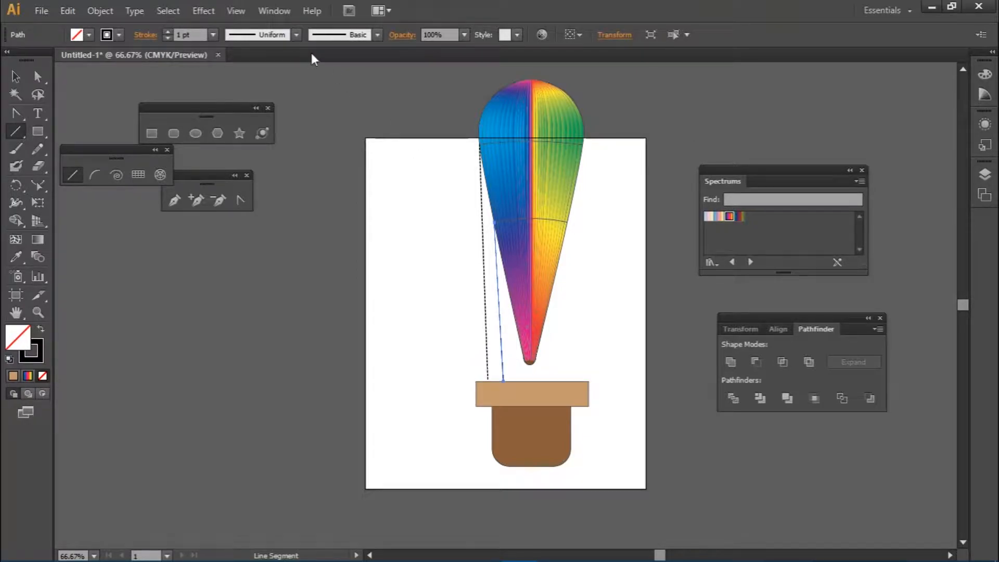
left_click(377, 35)
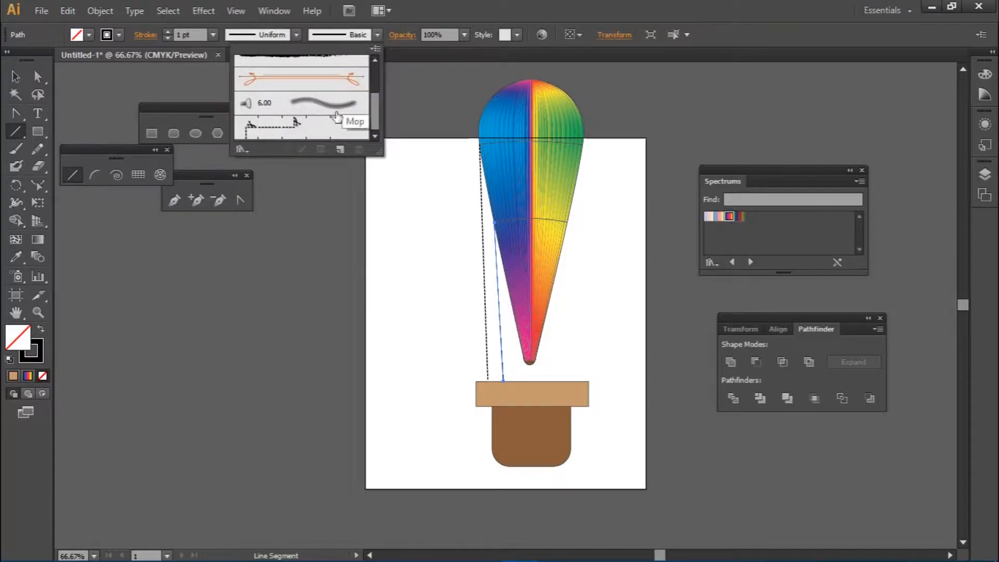
left_click(333, 128)
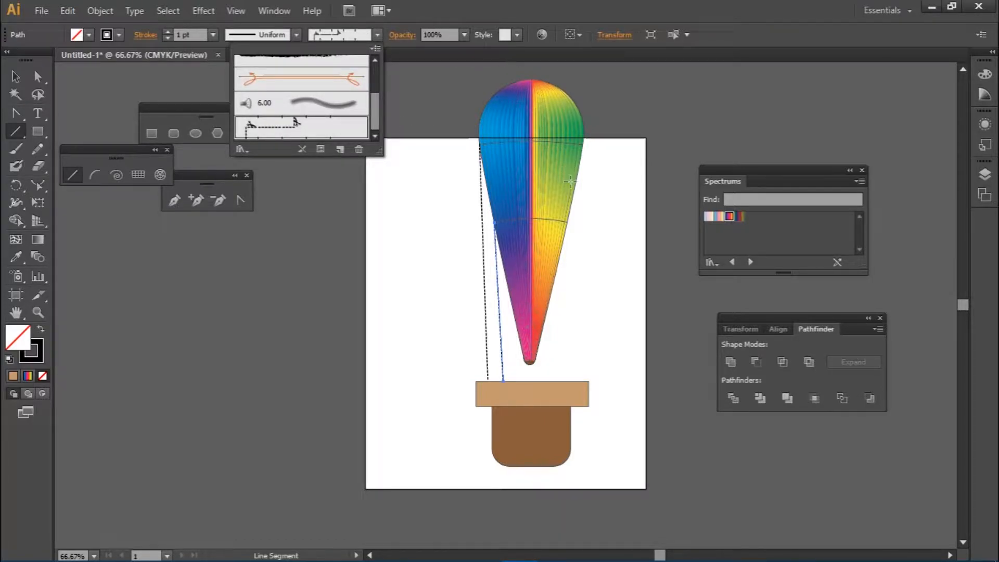
Step: Draw a dashed-brush rope from the green end of the upper arch to the tan rectangle's upper edge
left_click(582, 145)
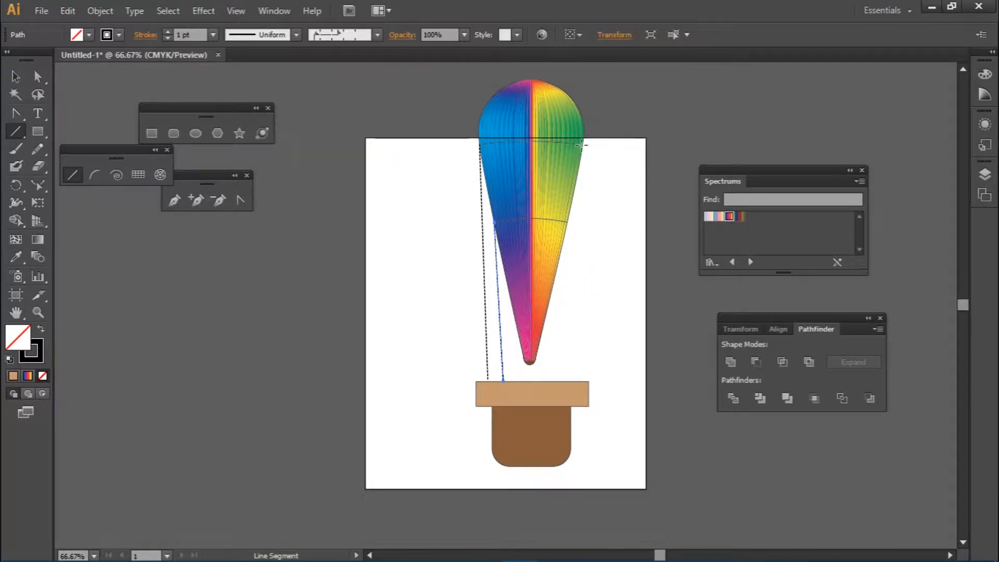
left_click_drag(582, 148, 577, 382)
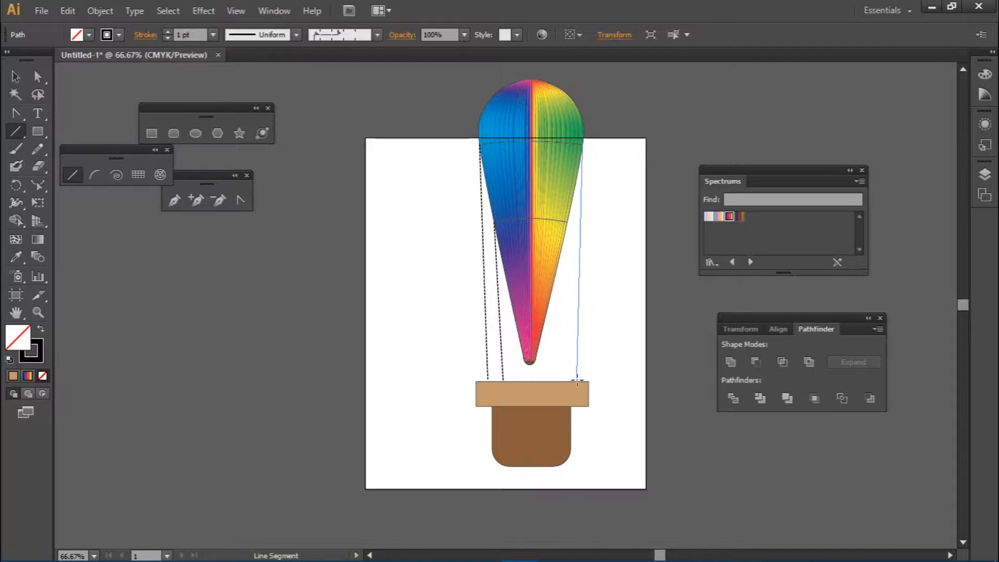
left_click_drag(578, 380, 577, 380)
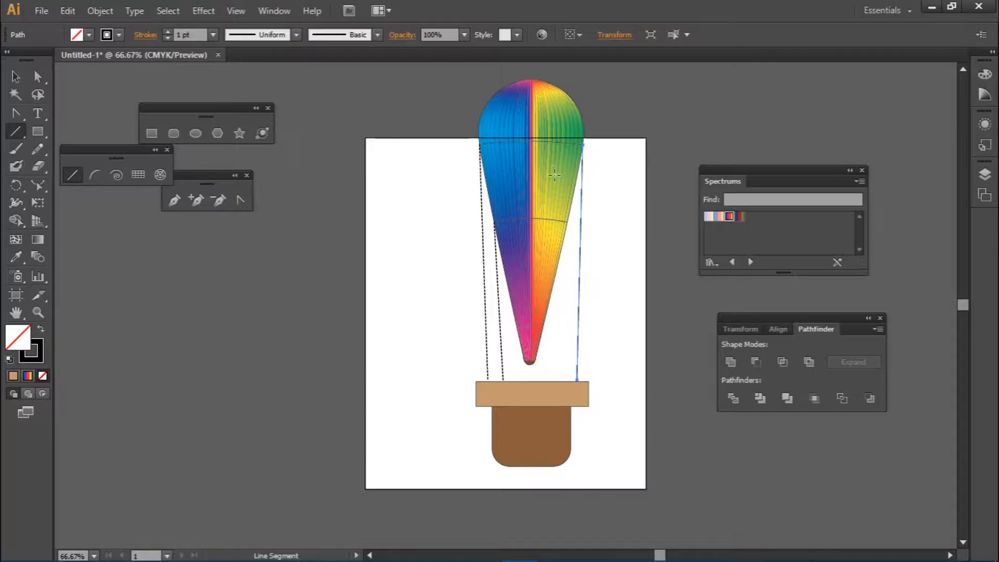
left_click(376, 34)
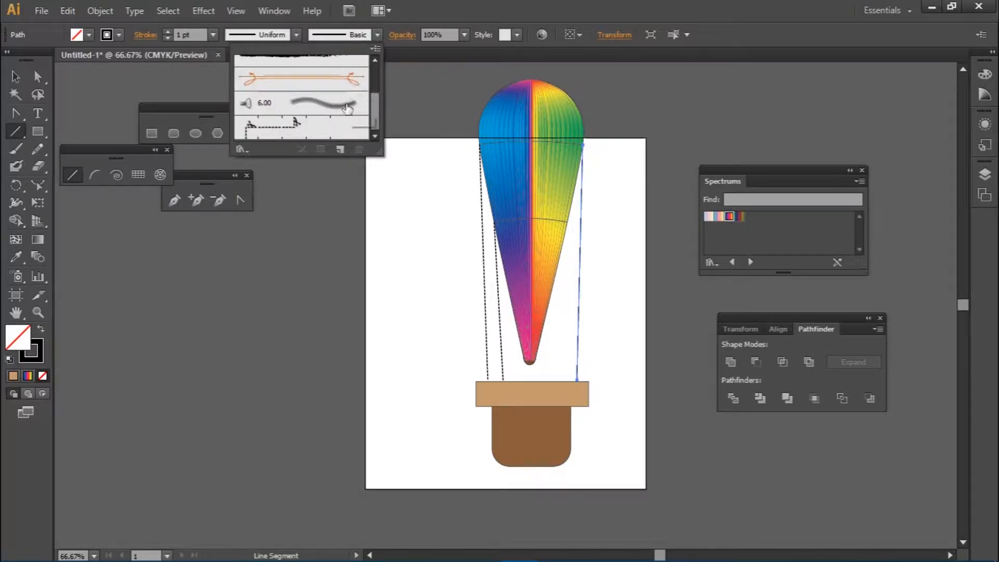
left_click(312, 126)
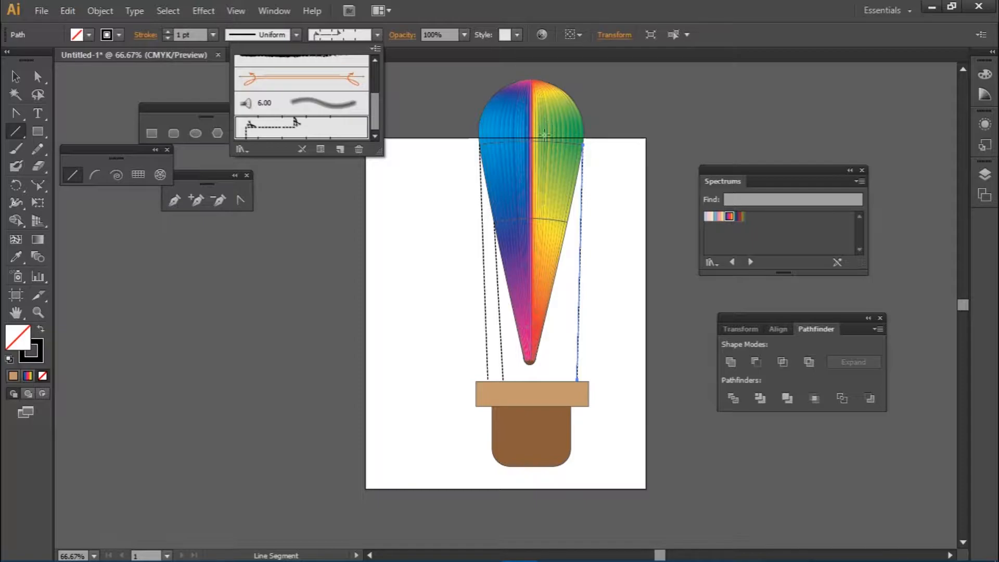
Step: Draw a dashed-brush rope from the yellow end of the lower arch to the tan rectangle's upper edge
left_click(567, 222)
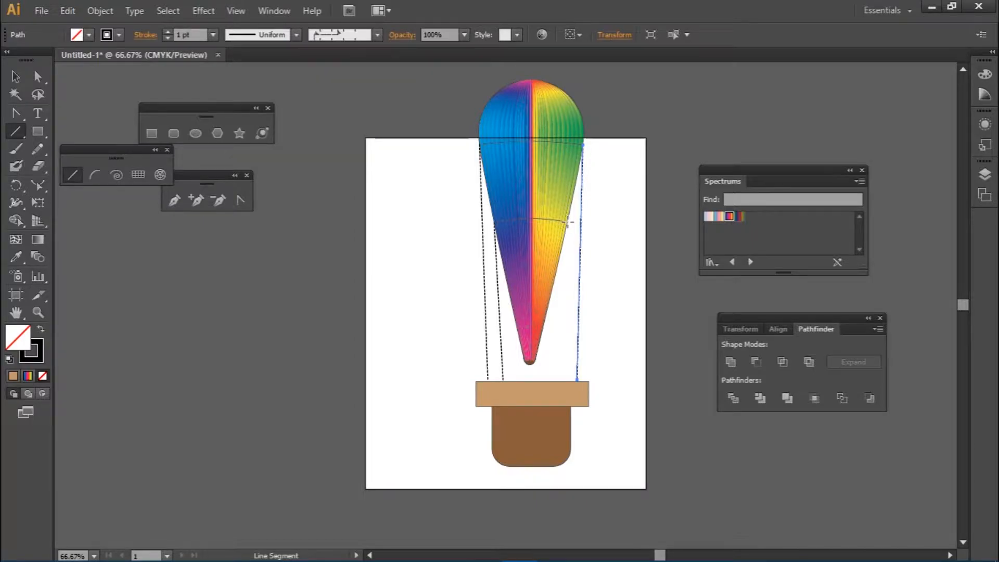
left_click_drag(567, 222, 563, 378)
left_click_drag(563, 382, 563, 380)
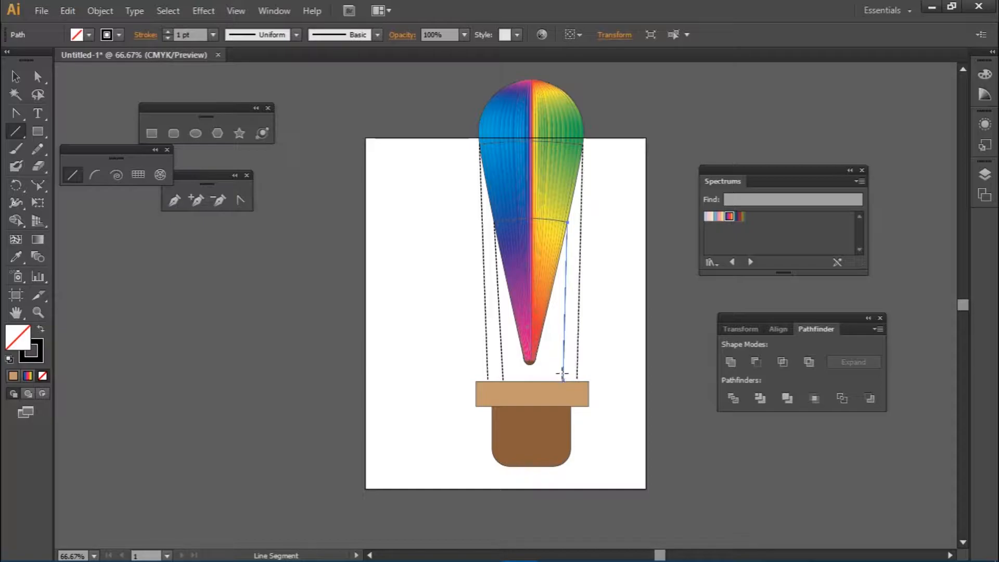
left_click(376, 34)
left_click(334, 125)
key("v")
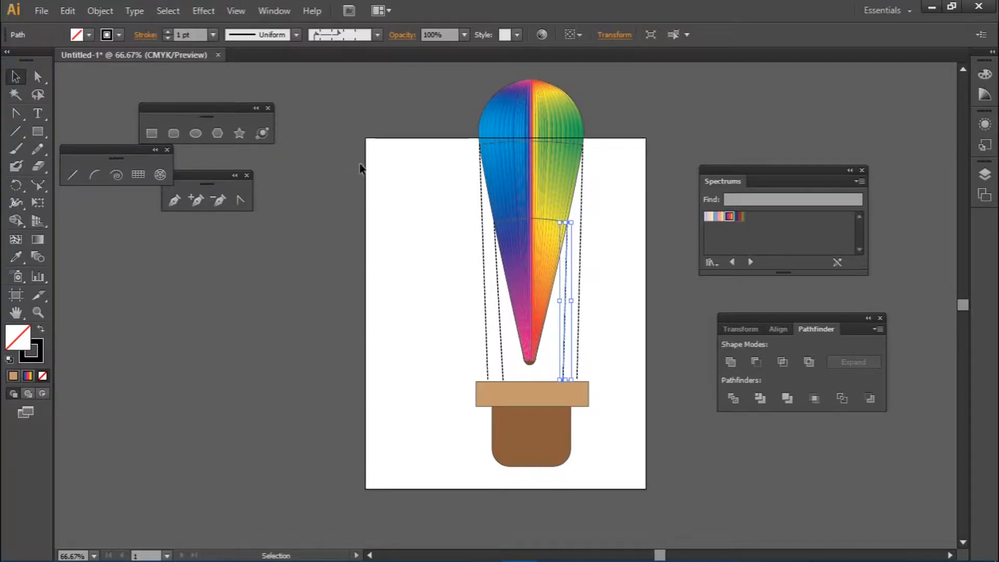
Step: Examine the four dashed ropes up close, from the arch ends down to the basket
left_click(481, 211)
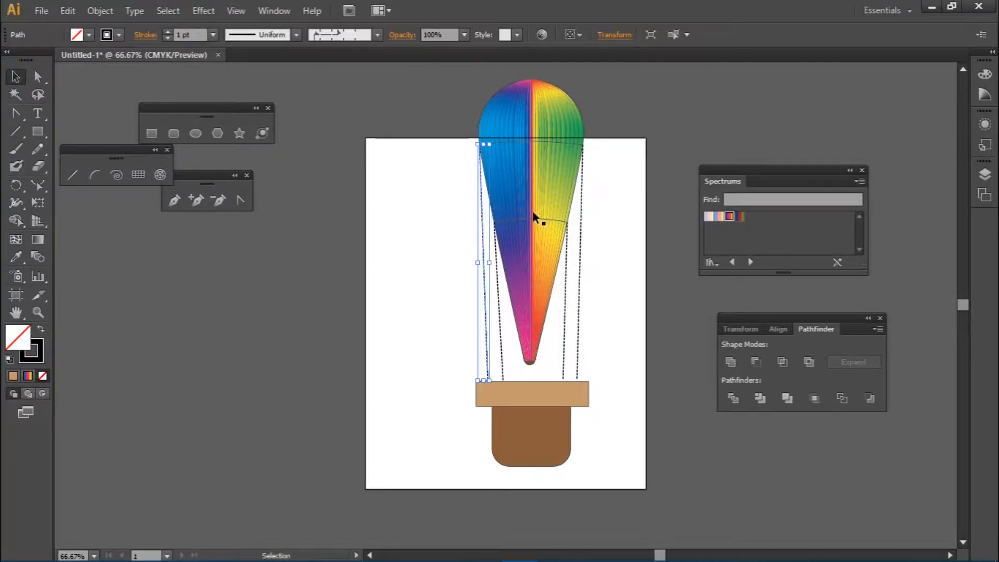
key("a")
key("ctrl+plus")
key("ctrl+plus")
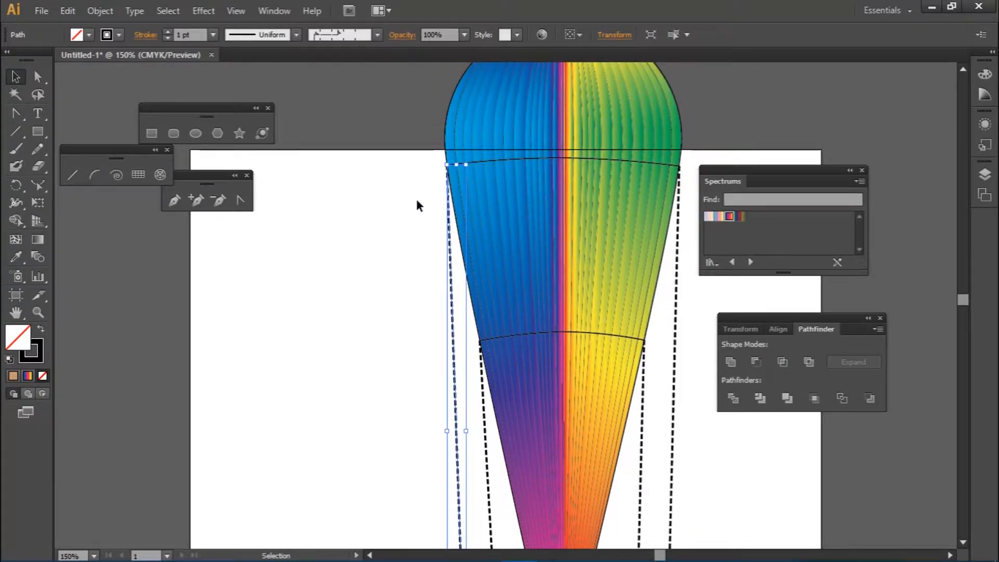
left_click(416, 201)
scroll(686, 200, "down", 6)
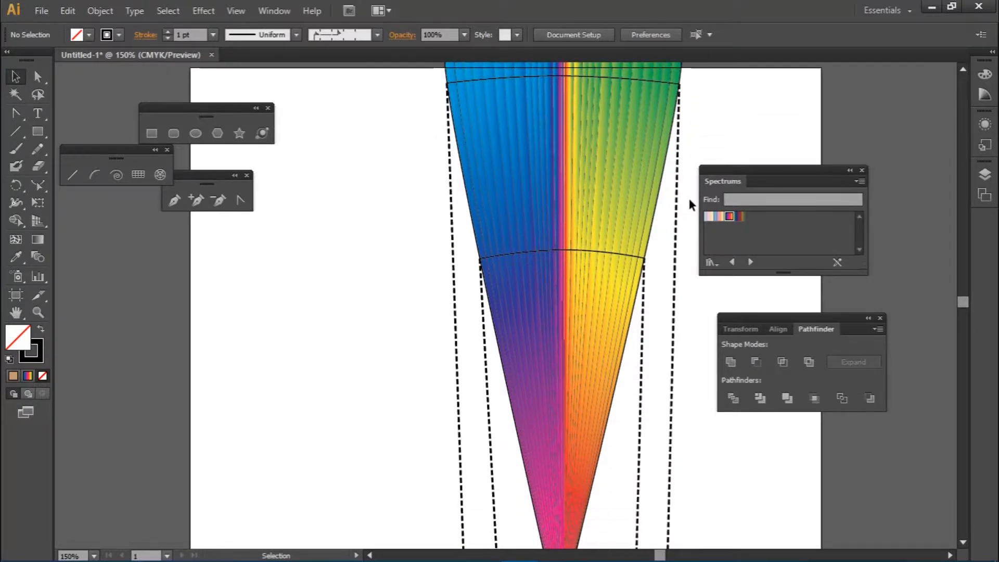
scroll(687, 206, "down", 2)
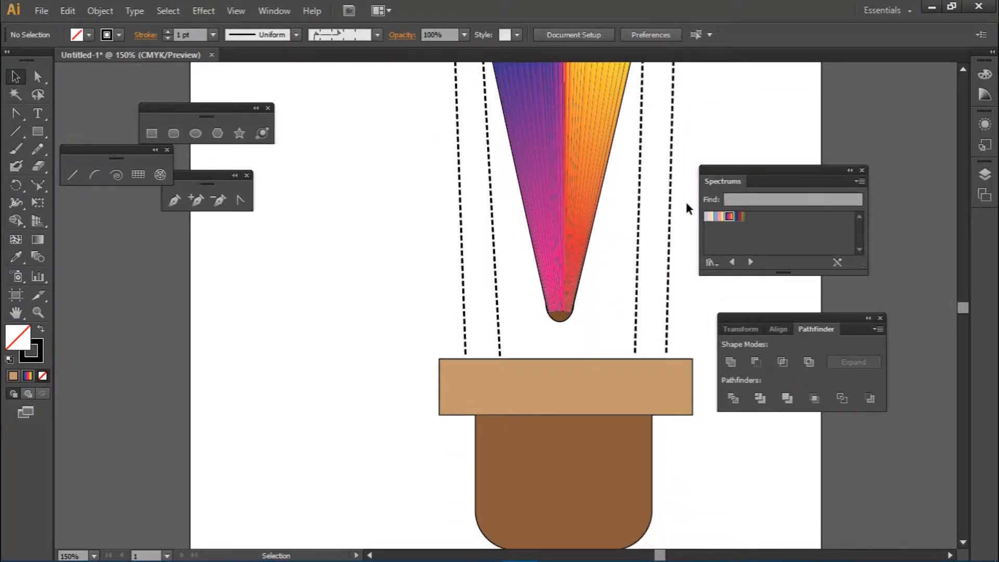
scroll(686, 206, "up", 10)
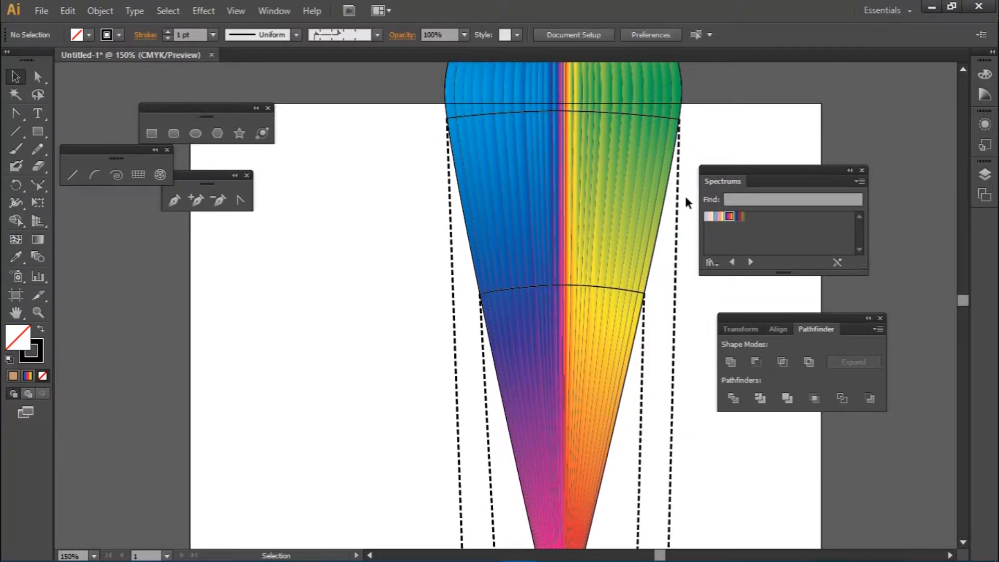
scroll(686, 204, "down", 7)
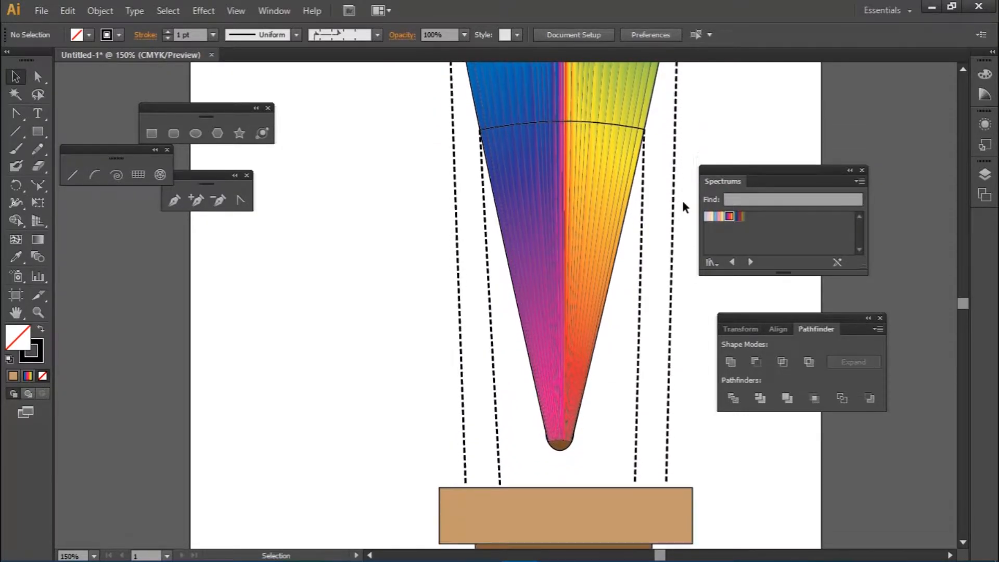
key("a")
key("ctrl+minus")
key("ctrl+minus")
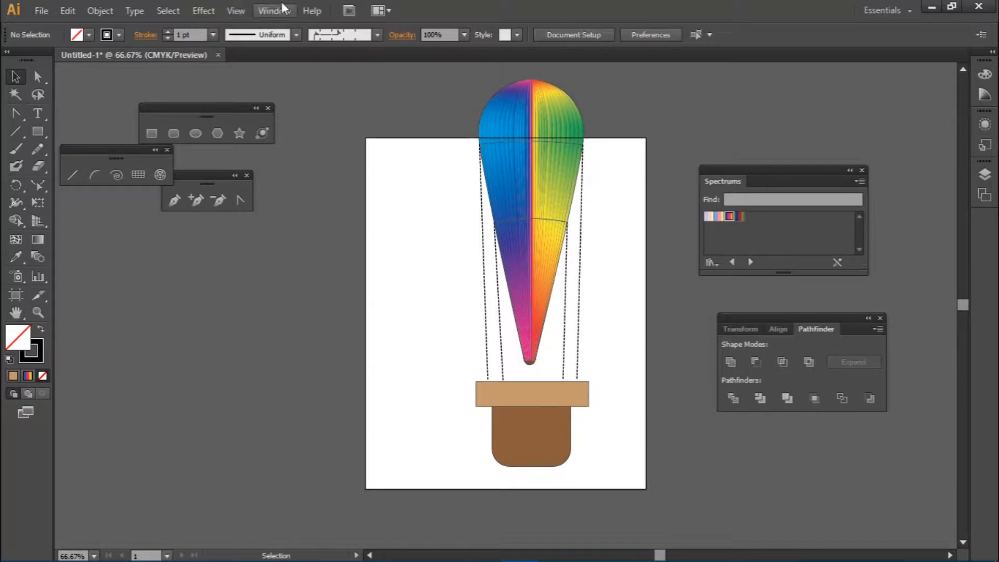
Step: Open the Nature symbol library, move it off the artwork, and browse its symbols
left_click(265, 8)
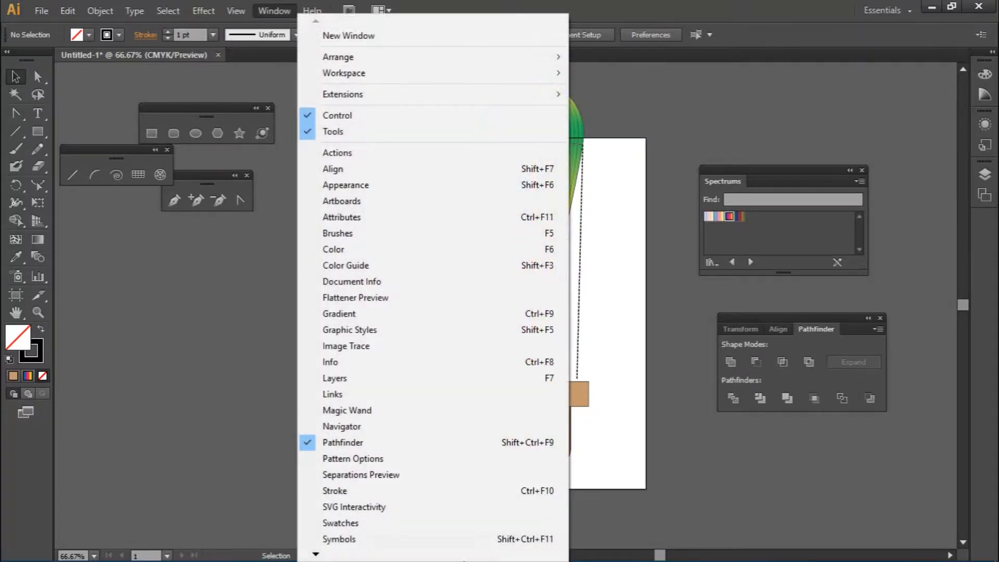
left_click(508, 539)
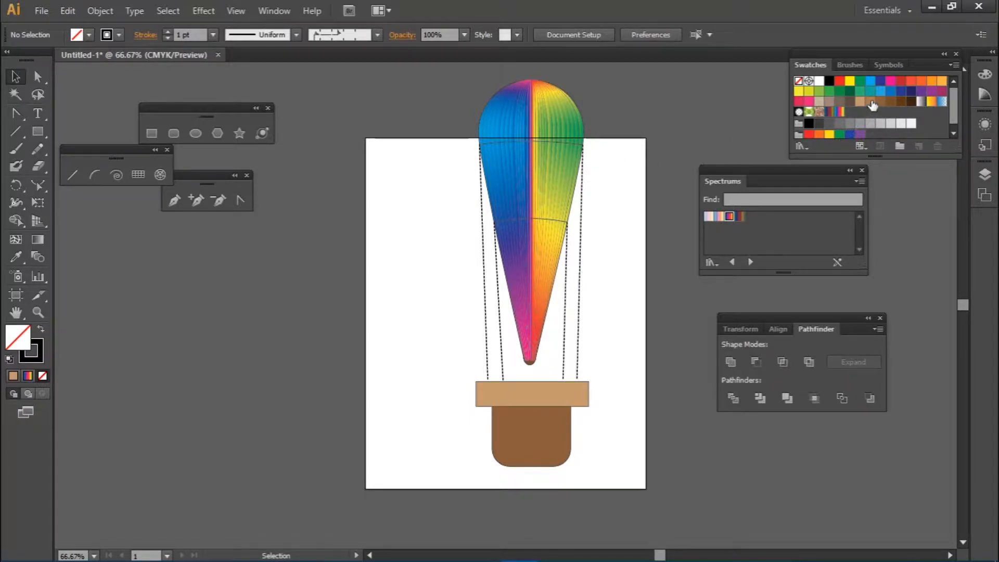
left_click(887, 63)
left_click(955, 64)
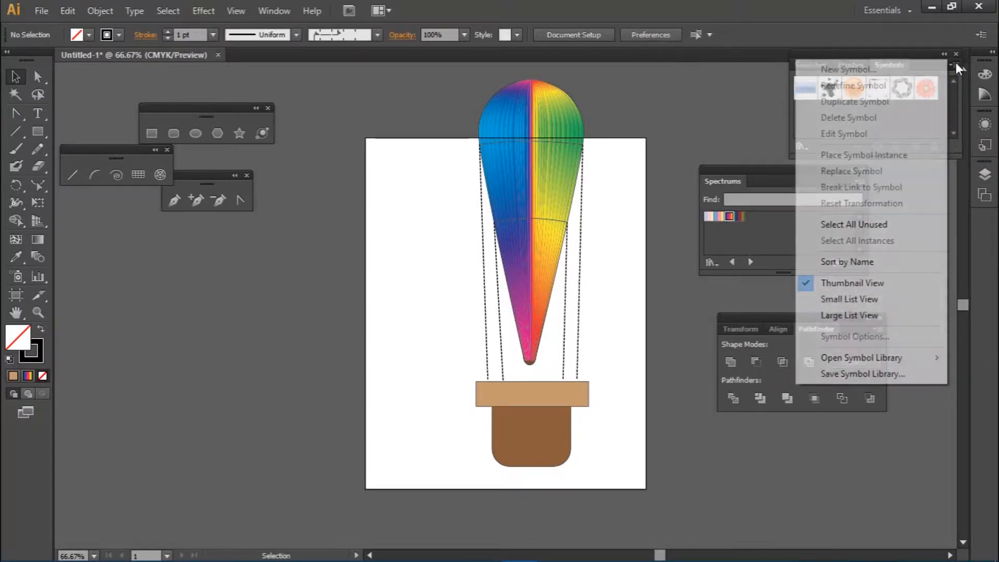
mouse_move(847, 362)
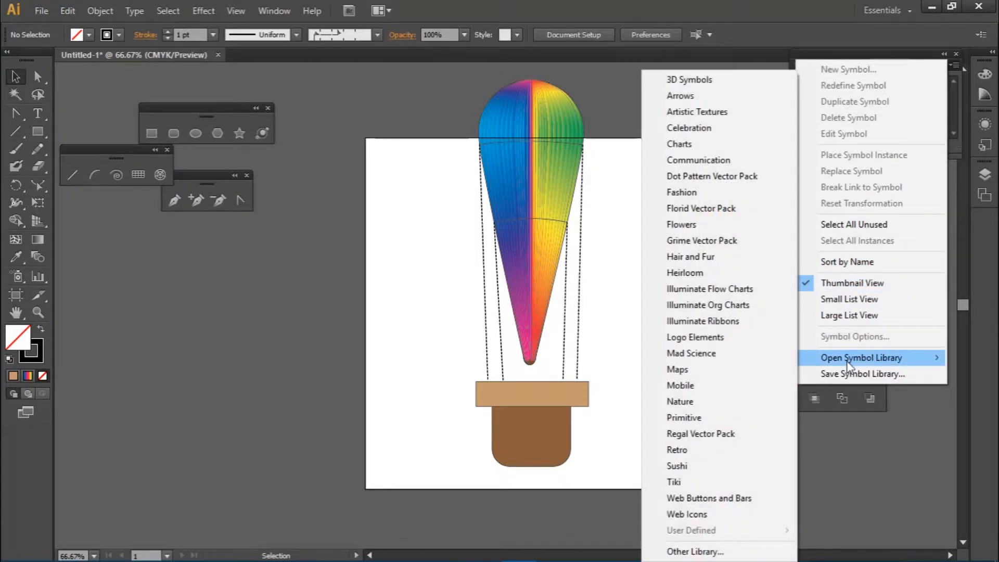
left_click(724, 401)
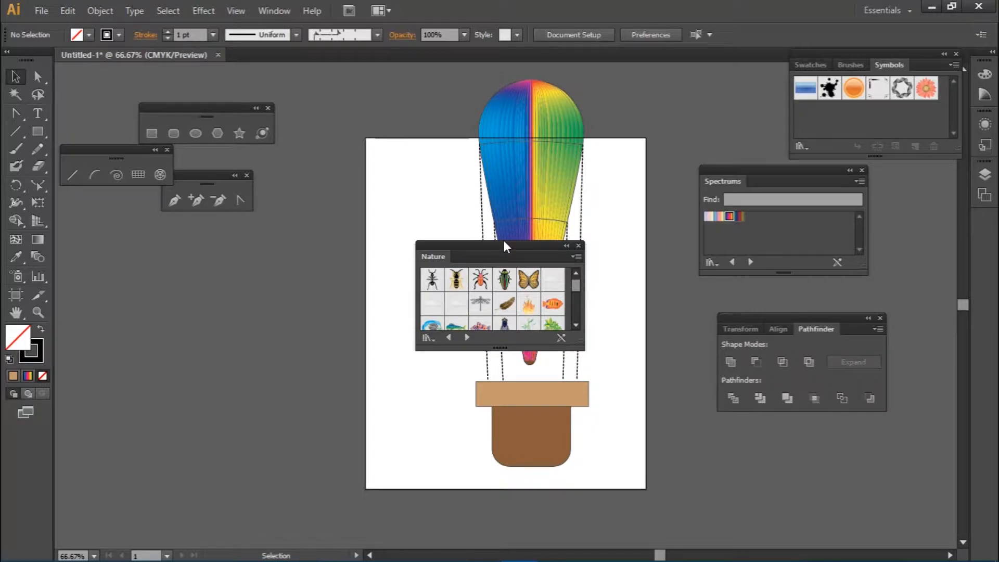
left_click_drag(496, 250, 277, 323)
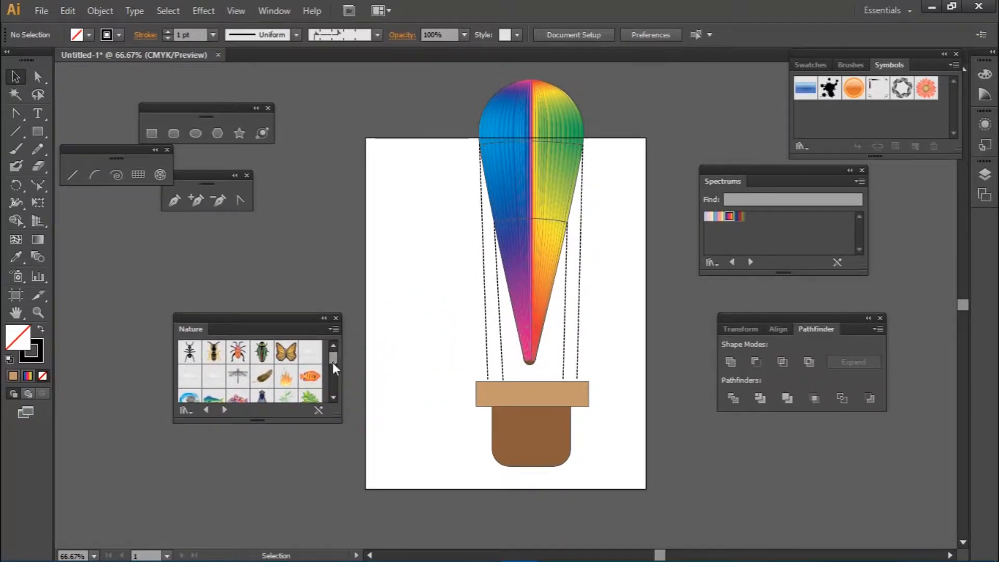
scroll(332, 360, "down", 1)
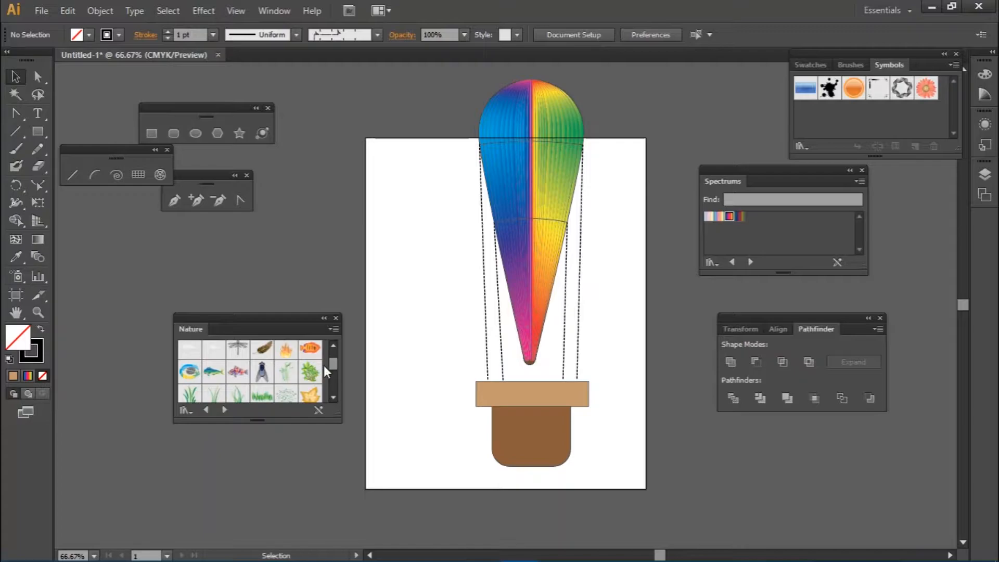
Step: Place a Gerbera symbol on the tan rectangle's upper edge at the inner yellow-side rope and copy it beside the outer rope
left_click_drag(925, 94, 562, 378)
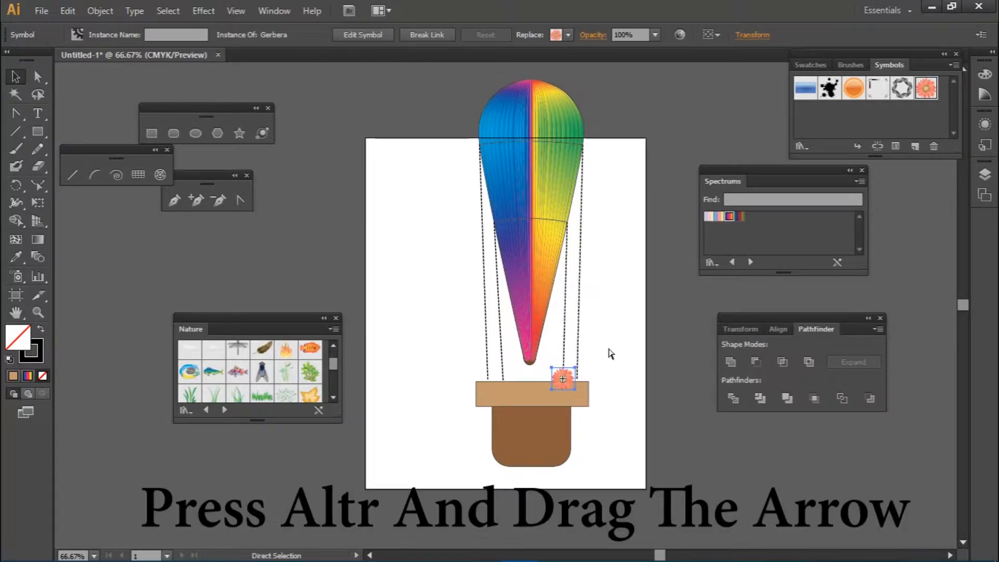
key("ctrl+equal")
key("ctrl+equal")
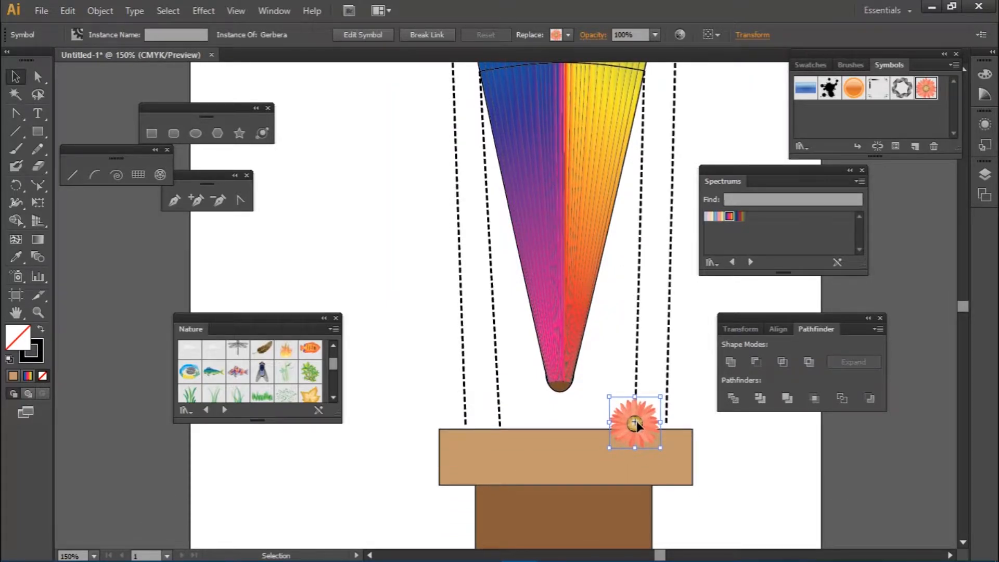
left_click_drag(641, 423, 677, 425)
Step: Shrink the Gerbera at the inner yellow-side rope and delete the larger copy at the outer rope
left_click(636, 423)
left_click_drag(635, 398, 632, 430)
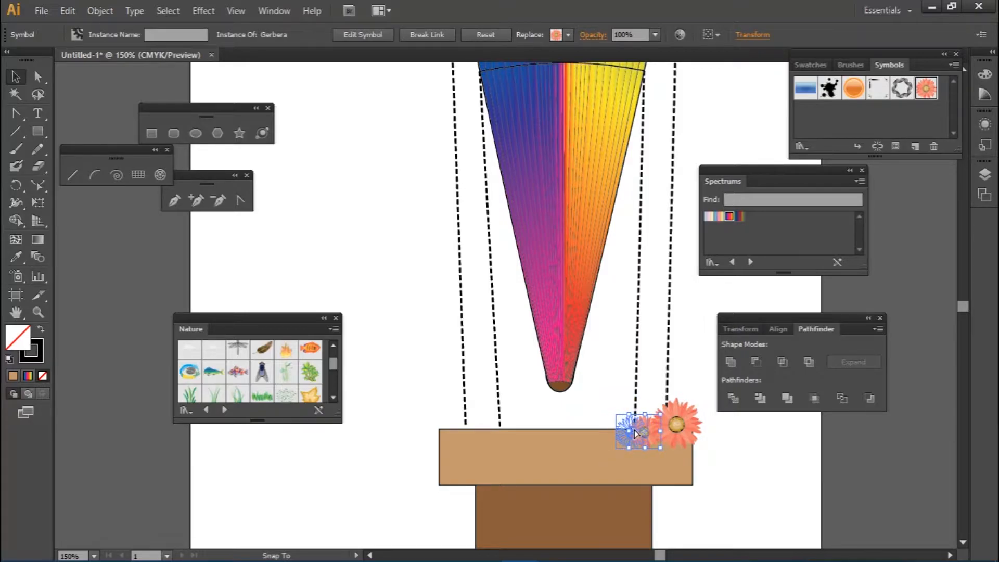
left_click(681, 425)
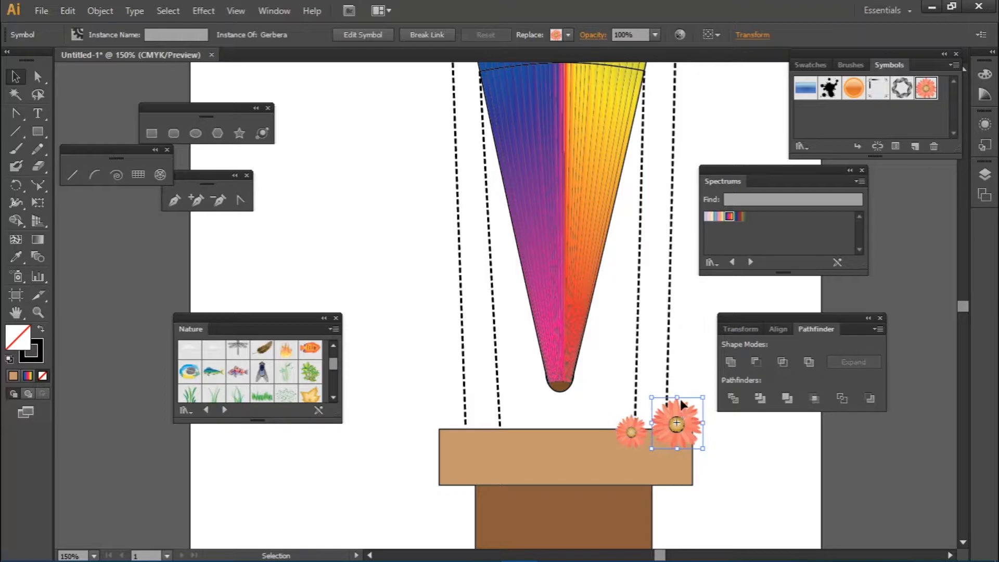
key("Delete")
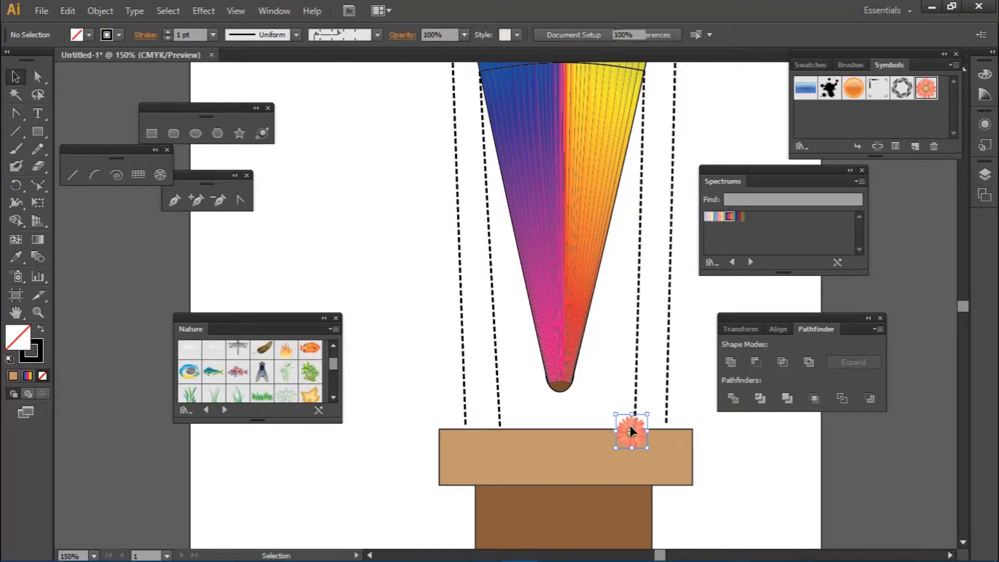
Step: Copy the small Gerbera to the lower ends of the other three ropes and nudge the outer blue-side one slightly upward
left_click(631, 431)
left_click_drag(629, 425, 466, 427)
left_click(571, 405)
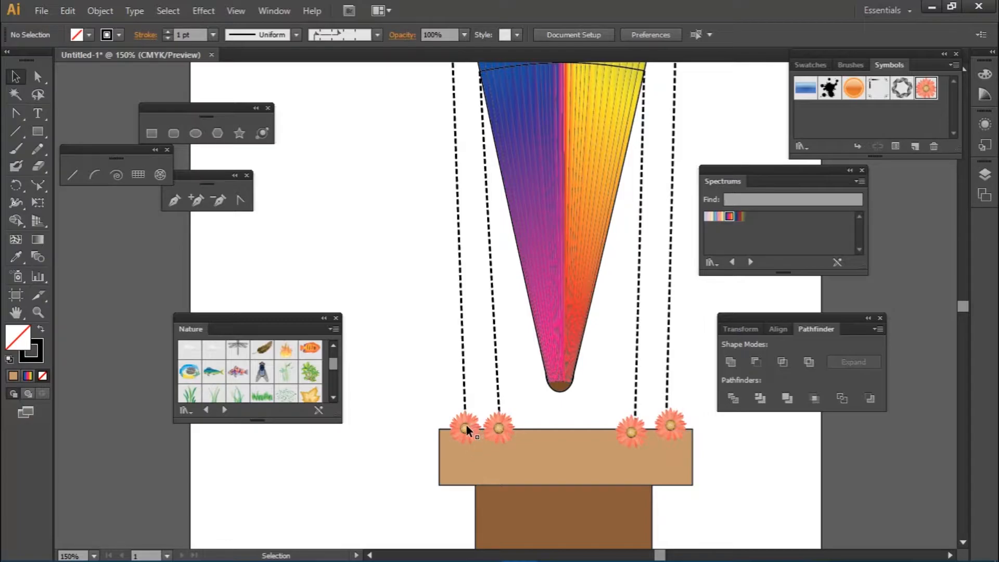
double_click(465, 426)
left_click(657, 308)
left_click_drag(467, 416, 464, 416)
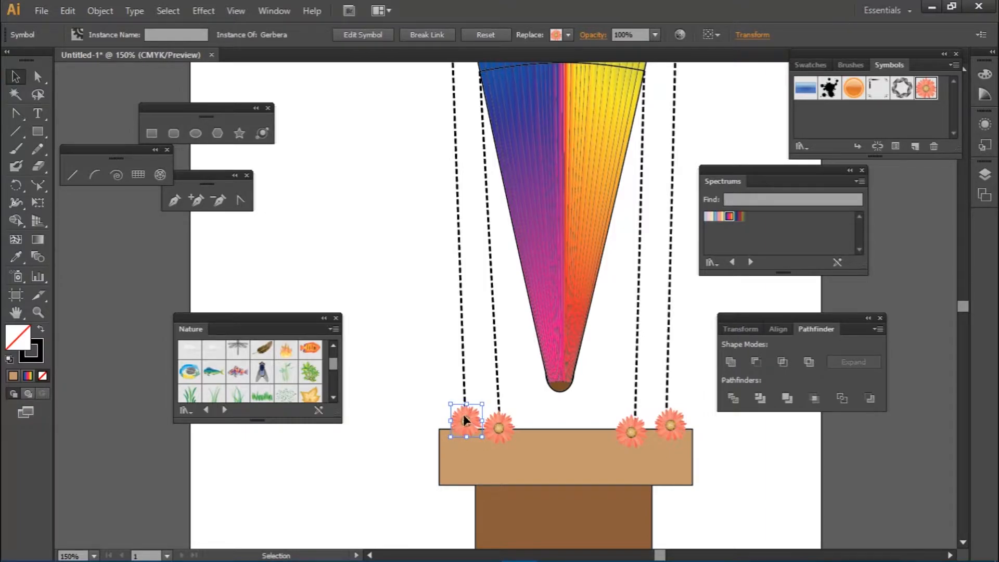
left_click(469, 400)
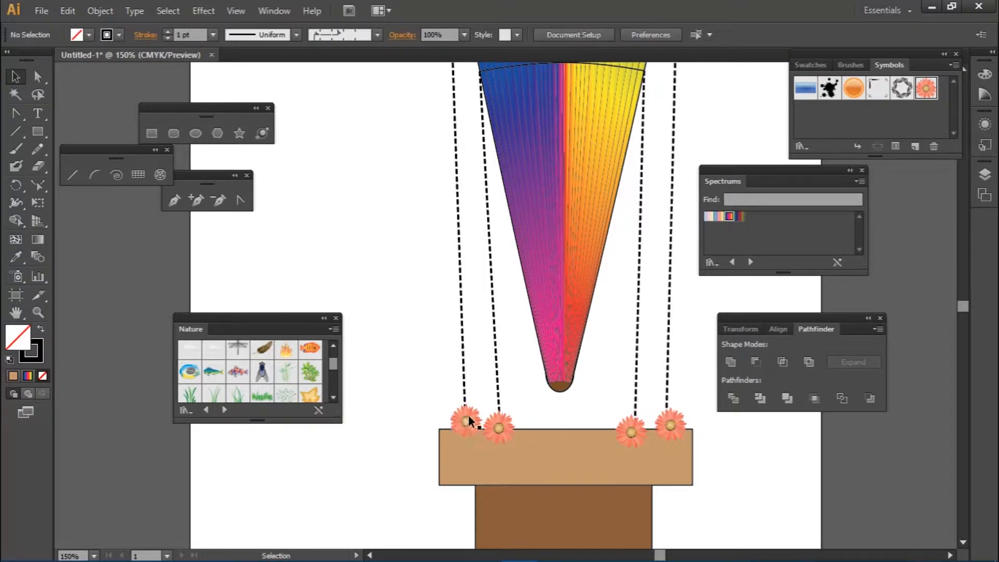
Step: Place a small Gerbera at the green end of the upper arch and copy it to the other arch ends
scroll(471, 396, "up", 10)
scroll(476, 384, "up", 1)
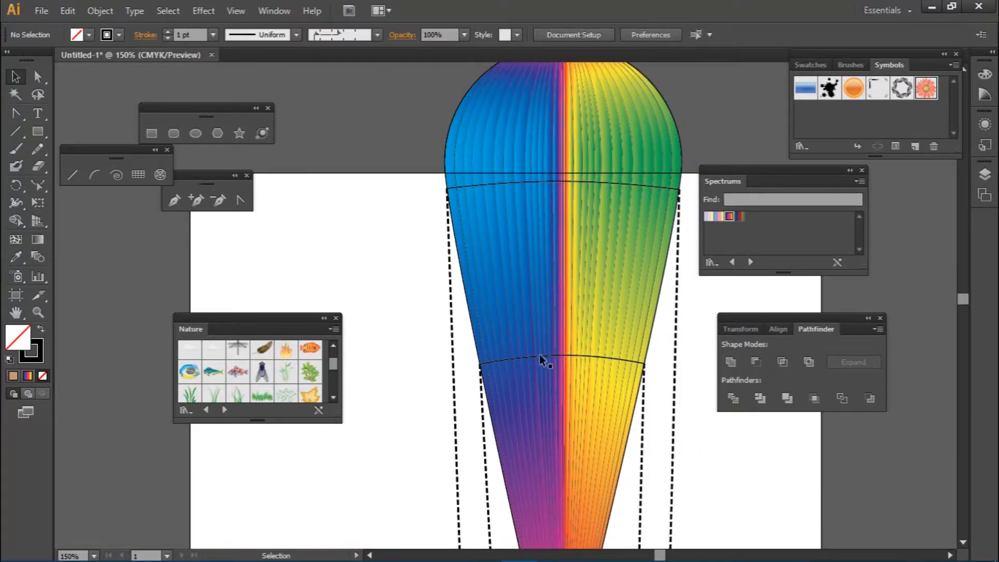
left_click_drag(928, 89, 682, 179)
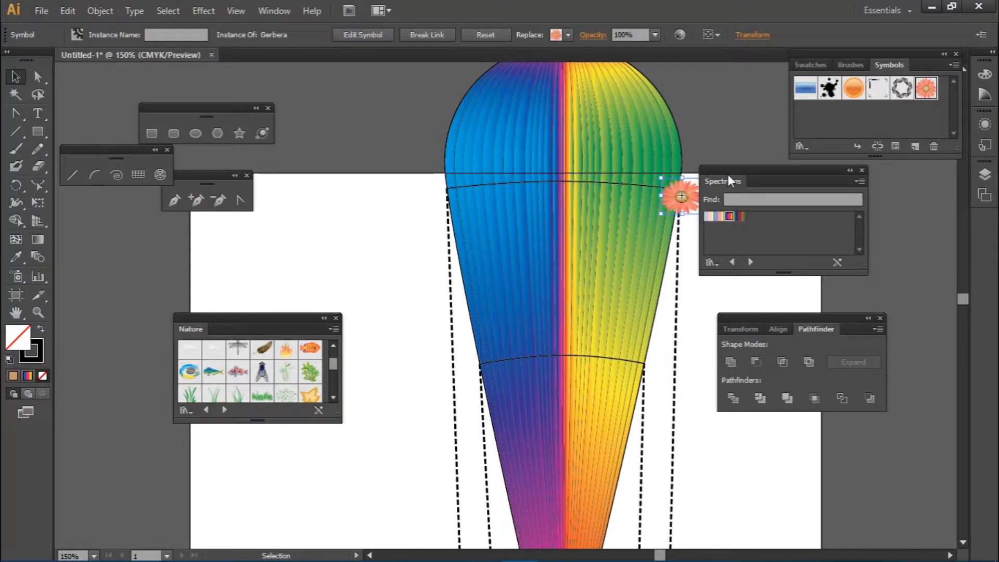
left_click_drag(730, 168, 848, 176)
left_click_drag(703, 196, 645, 369)
left_click(734, 188)
left_click(681, 202)
left_click(717, 260)
Step: Place a Foliage 2 symbol in the middle of the tan rectangle, scaled down to the rectangle's height
scroll(695, 281, "down", 10)
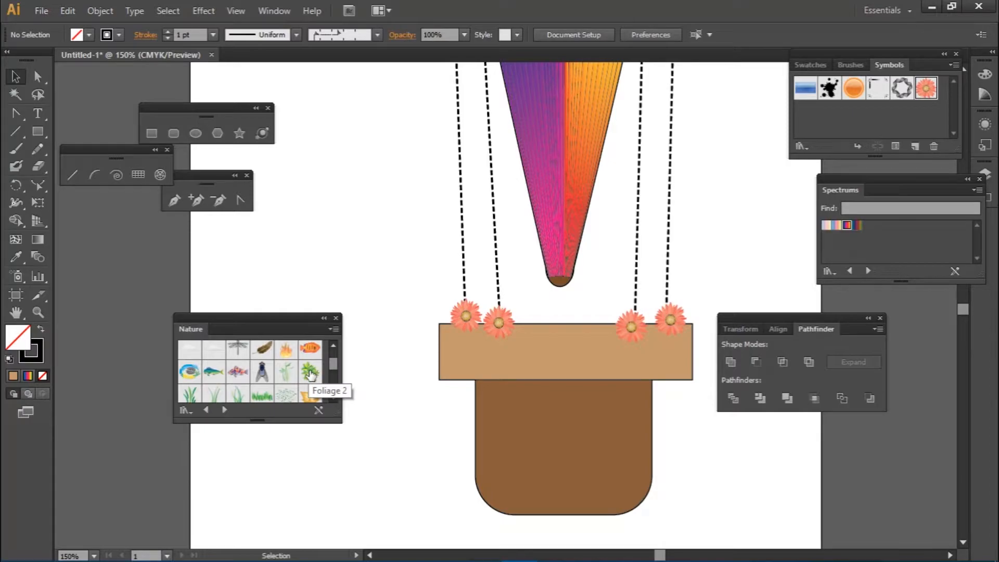
left_click_drag(310, 374, 556, 356)
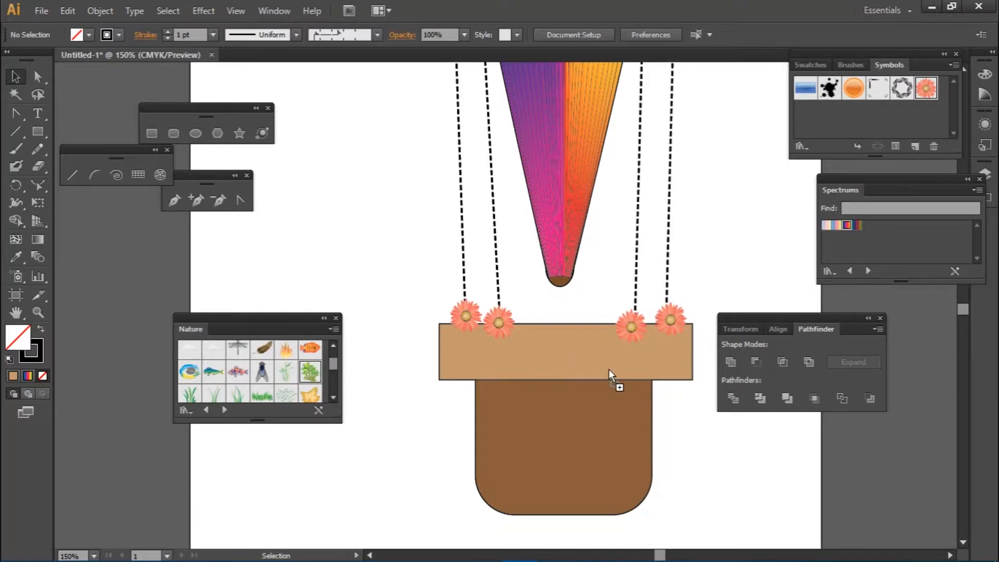
left_click_drag(570, 407, 564, 407)
left_click_drag(562, 345, 564, 410)
left_click_drag(509, 438, 565, 439)
left_click_drag(588, 432, 565, 344)
left_click_drag(310, 394, 650, 363)
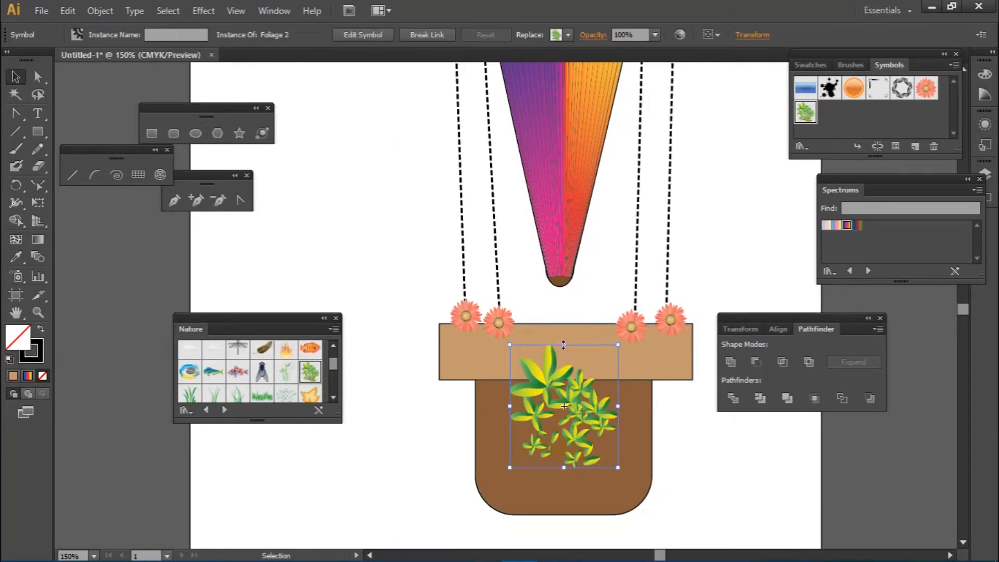
left_click_drag(563, 344, 567, 411)
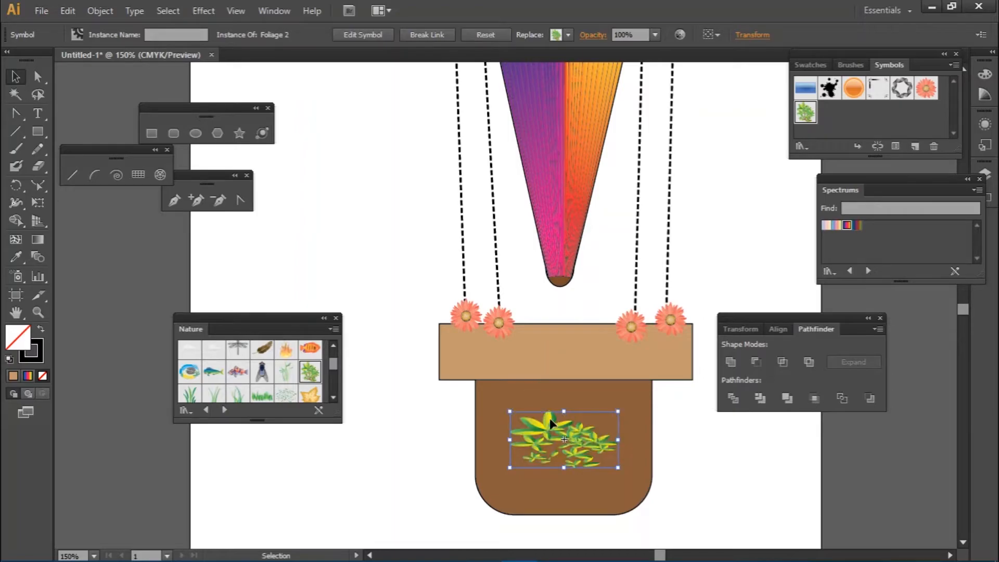
left_click_drag(510, 440, 561, 349)
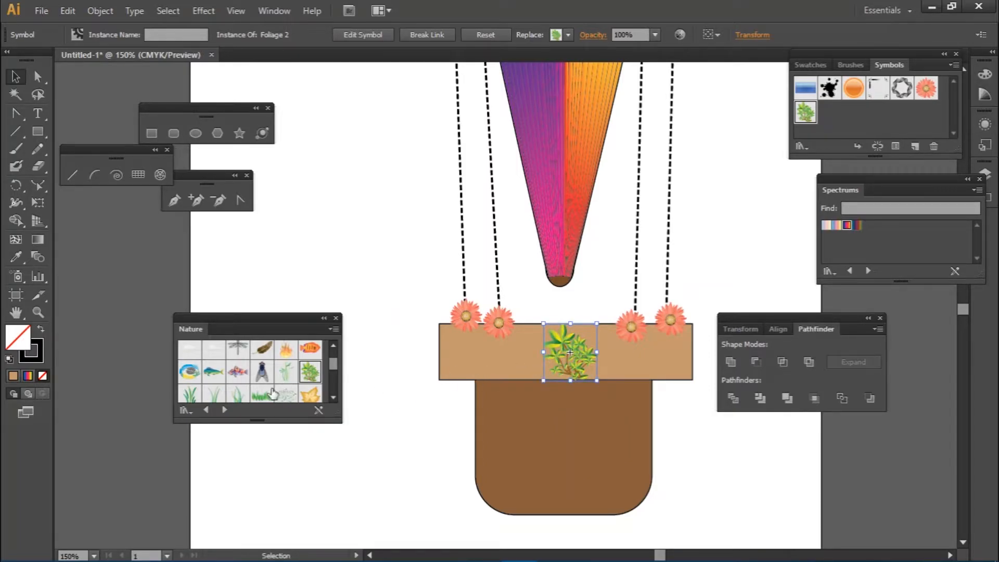
Step: Place the yellow leaf symbol near the tan rectangle's right end and copy it onto the brown basket body below
left_click_drag(310, 395, 520, 394)
left_click_drag(651, 361, 636, 360)
left_click_drag(663, 324, 595, 403)
left_click(550, 423)
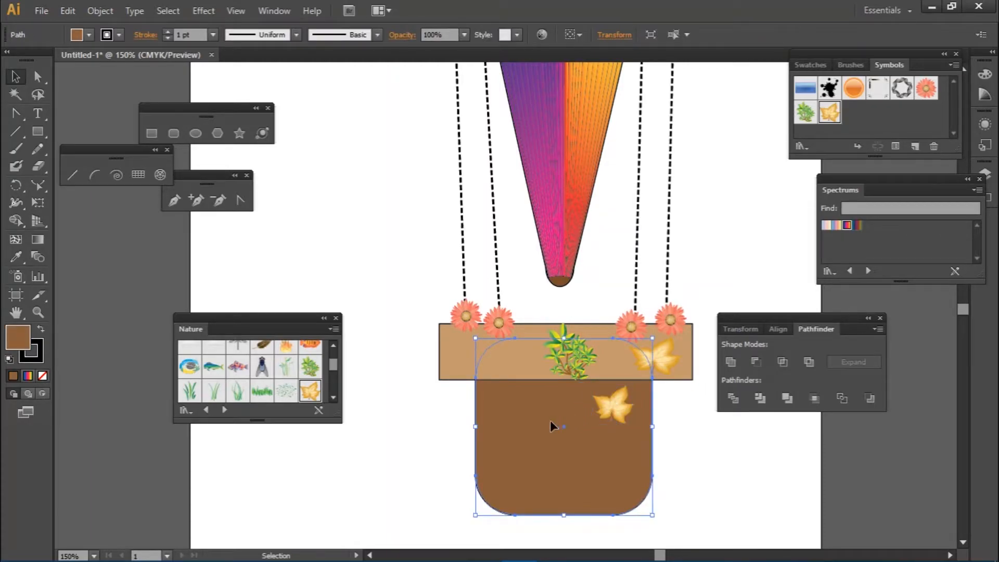
left_click(710, 422)
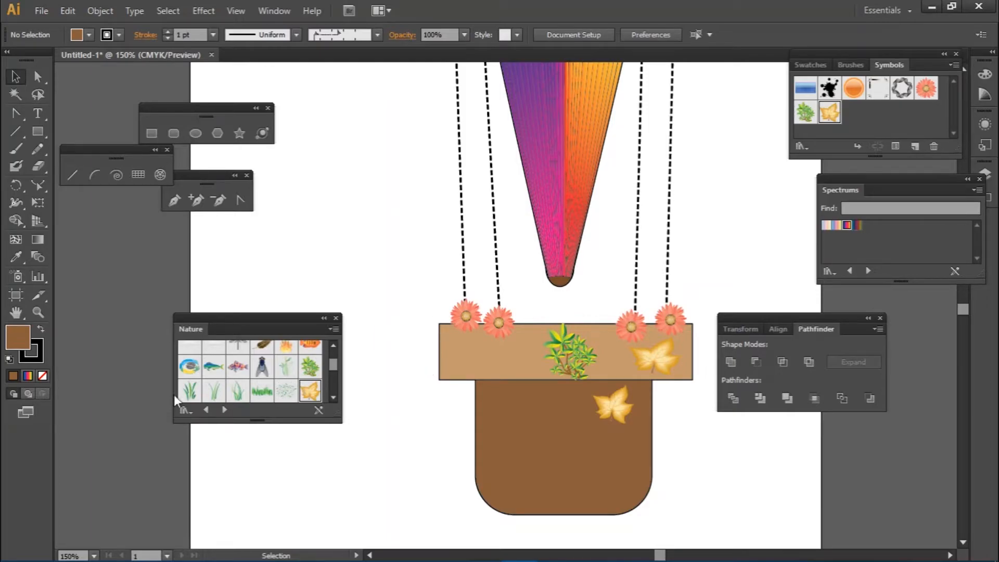
Step: Place a Grass 1 symbol at the brown basket body's lower left and a Grass 3 symbol at its lower right
left_click_drag(190, 391, 518, 423)
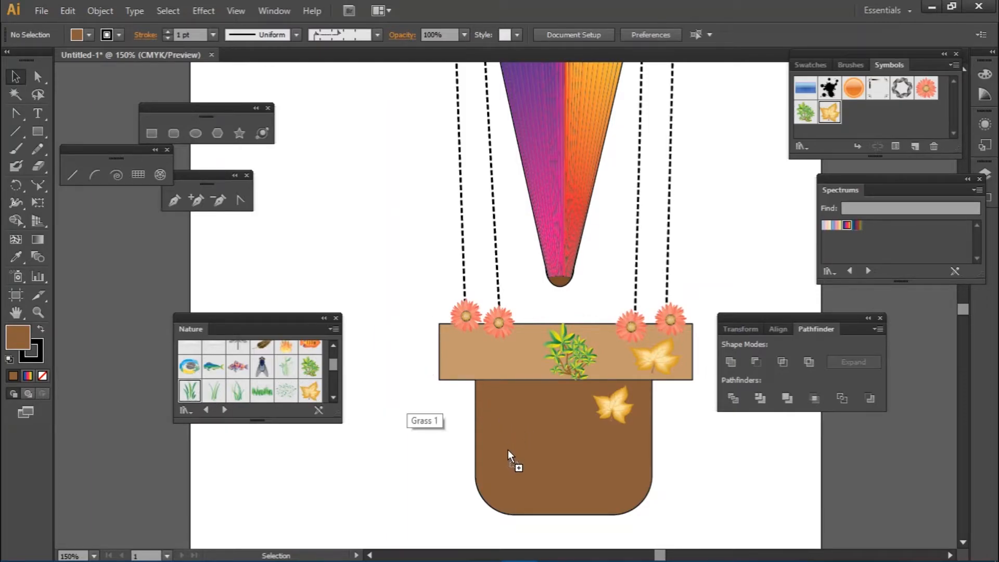
left_click_drag(506, 466, 507, 463)
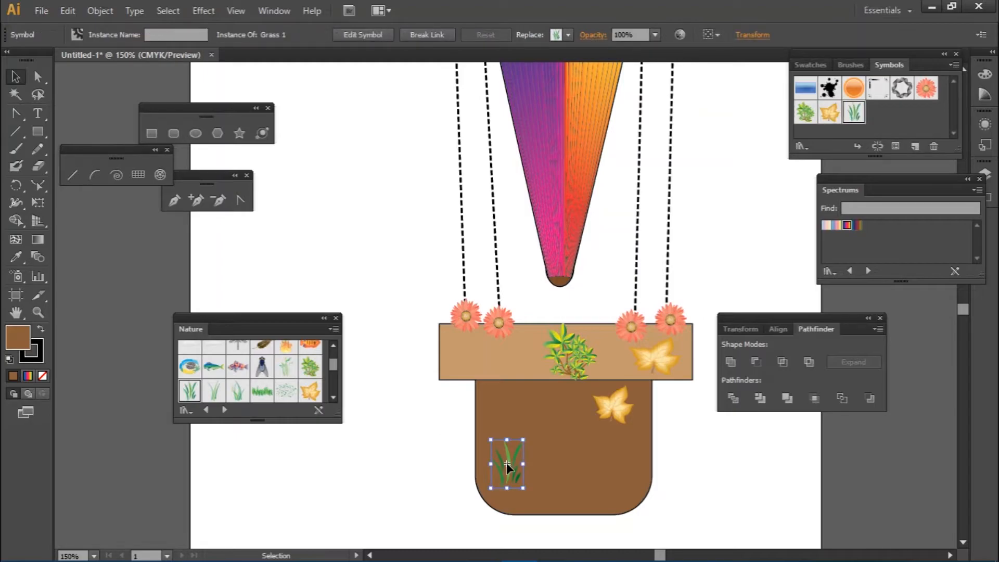
left_click(359, 452)
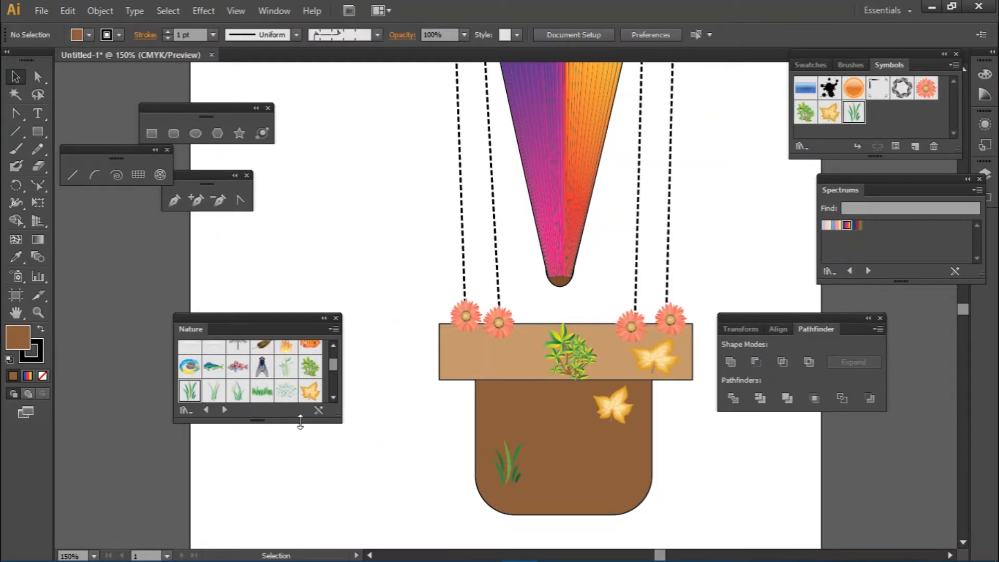
left_click(237, 393)
left_click_drag(237, 396, 538, 453)
left_click_drag(628, 457, 611, 463)
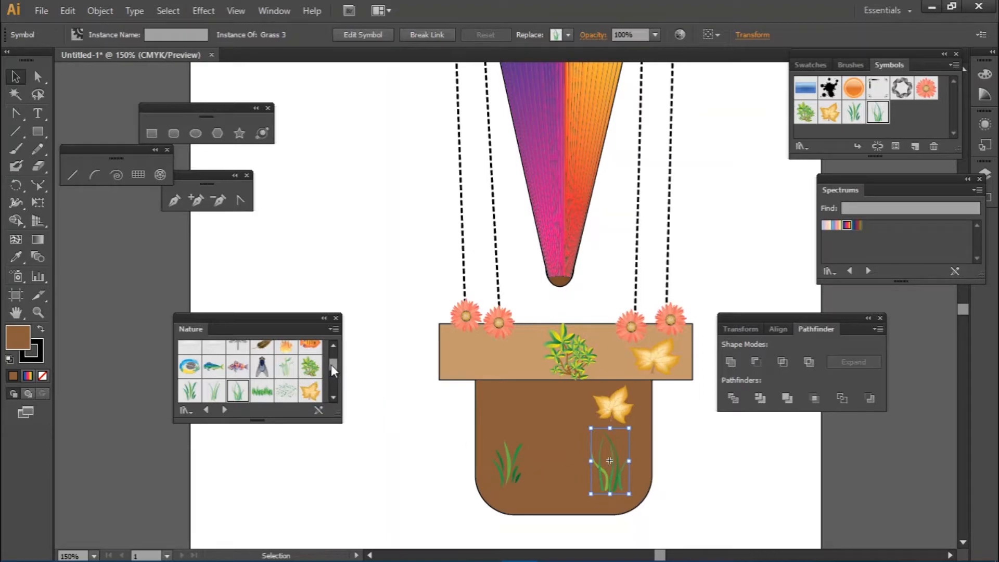
Step: Place a flattened Maple Leaf 2 symbol on the basket body's upper left and copy it onto the tan rectangle's left part
left_click_drag(333, 364, 333, 373)
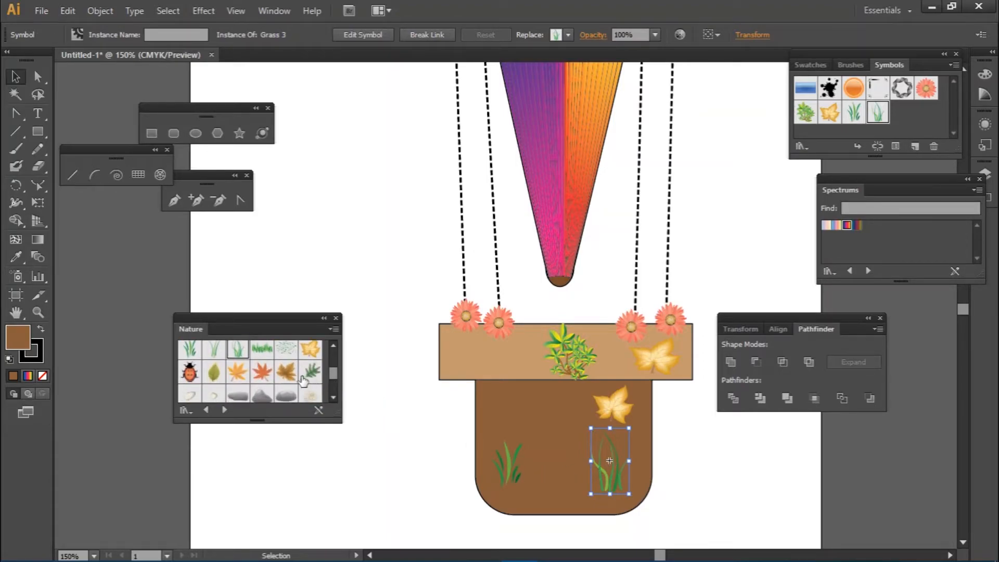
left_click_drag(265, 376, 538, 355)
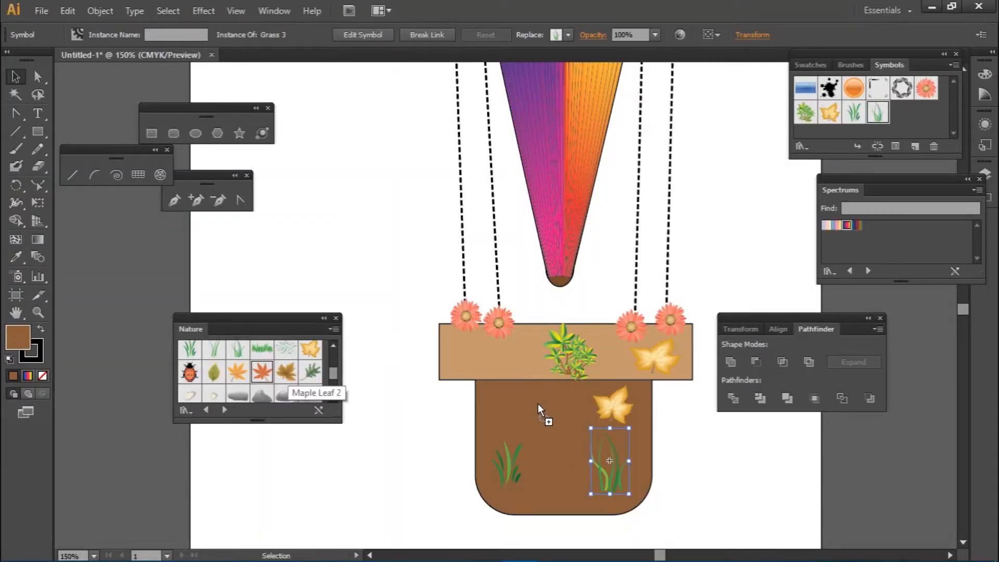
left_click_drag(520, 405, 538, 405)
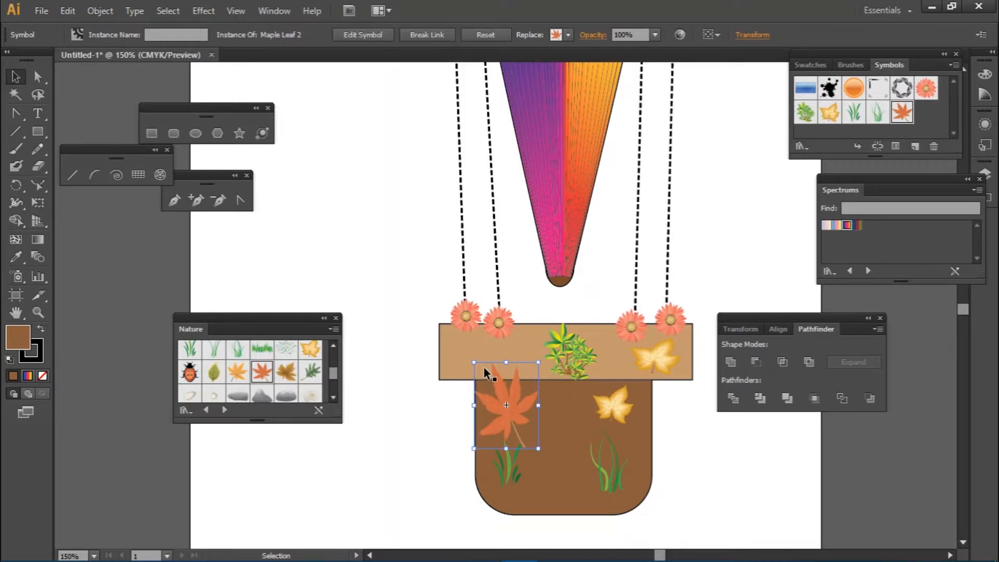
mouse_move(507, 363)
left_mouse_down()
mouse_move(507, 400)
mouse_move(535, 412)
mouse_move(492, 353)
left_mouse_up()
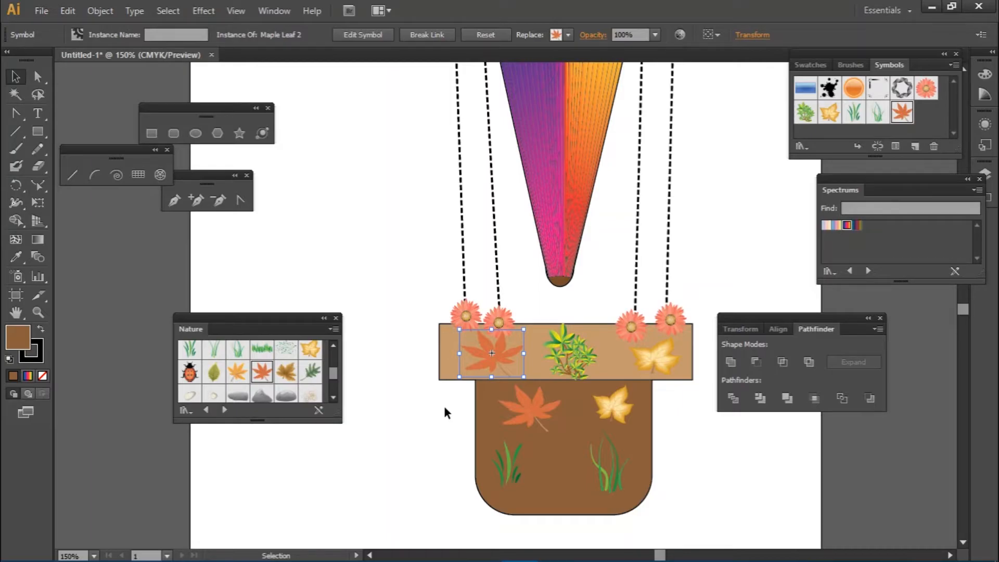
Step: Place a reduced Leaf 3 symbol between the two grasses on the basket body and tilt it clockwise
left_click(214, 373)
left_click_drag(214, 375, 551, 474)
left_click_drag(554, 526, 553, 493)
left_click_drag(581, 461, 558, 469)
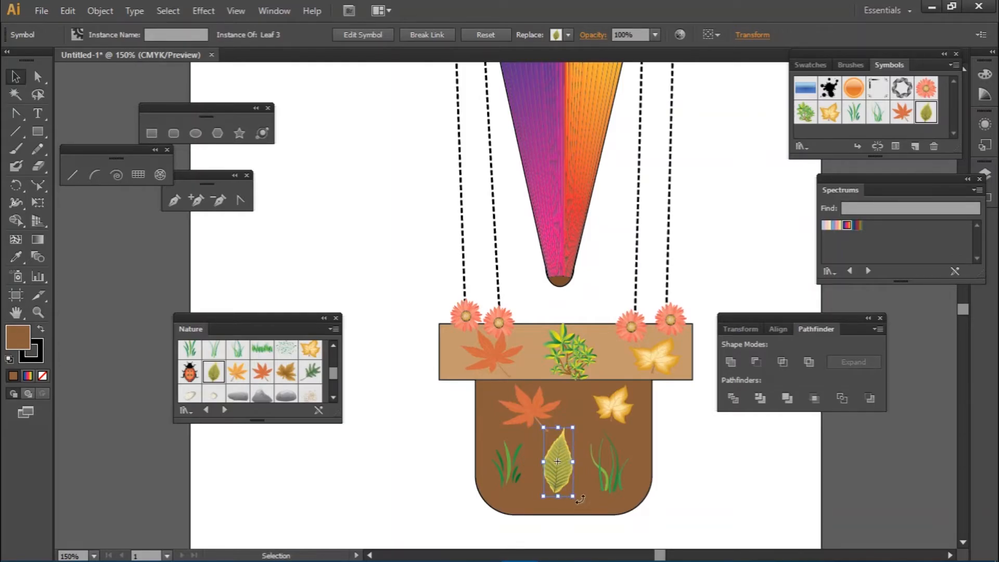
left_click_drag(582, 501, 557, 504)
left_click_drag(560, 464, 564, 471)
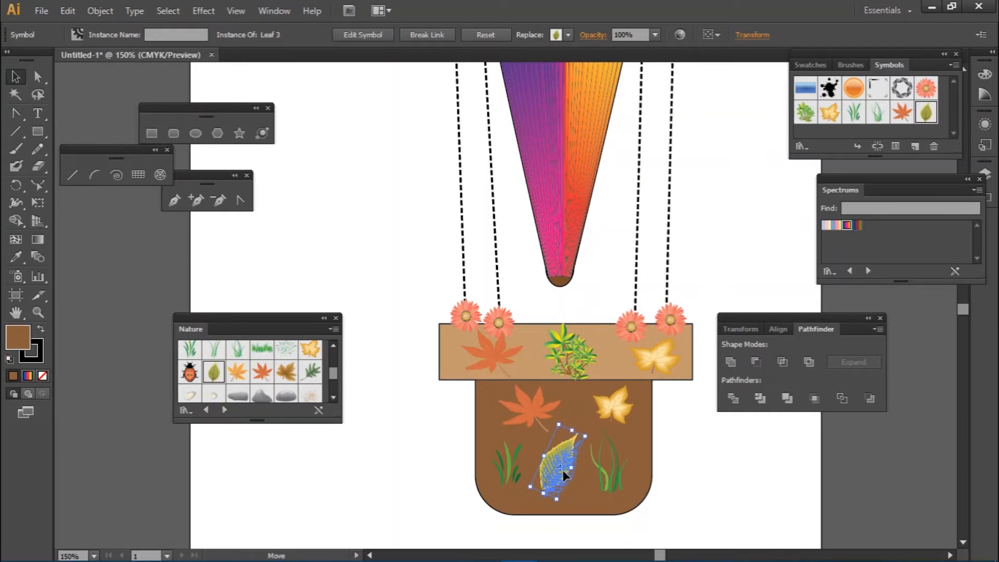
left_click_drag(563, 470, 565, 475)
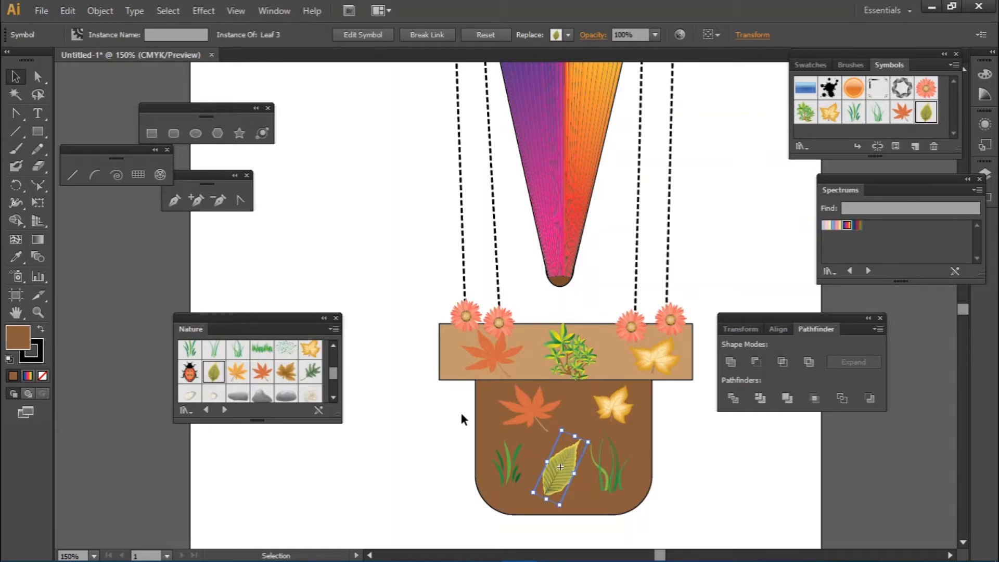
left_click(712, 450)
Step: Place a Fire symbol scaled down to a small flame between the envelope's brown tip and the tan rectangle
scroll(666, 459, "up", 4)
scroll(667, 458, "down", 3)
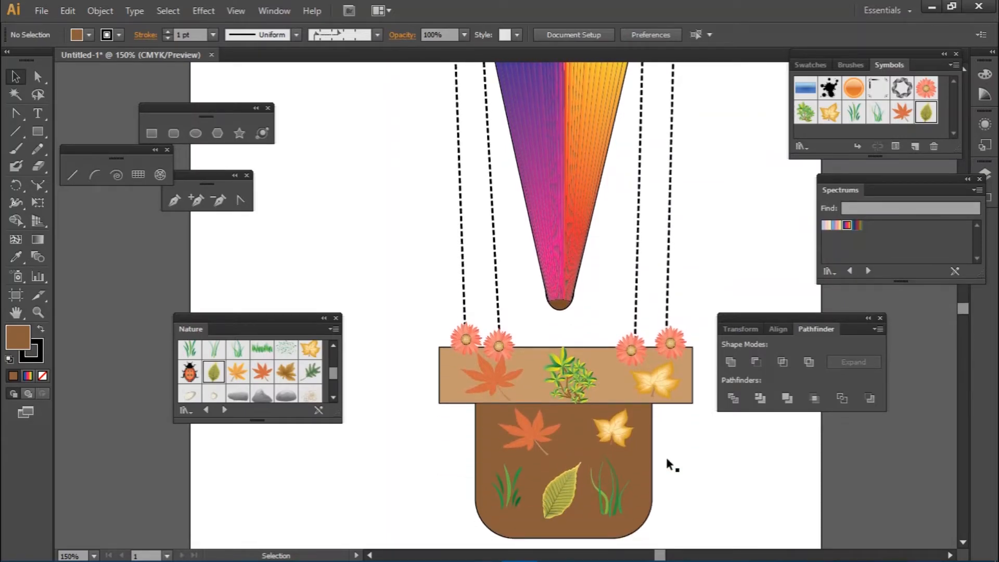
scroll(296, 377, "up", 3)
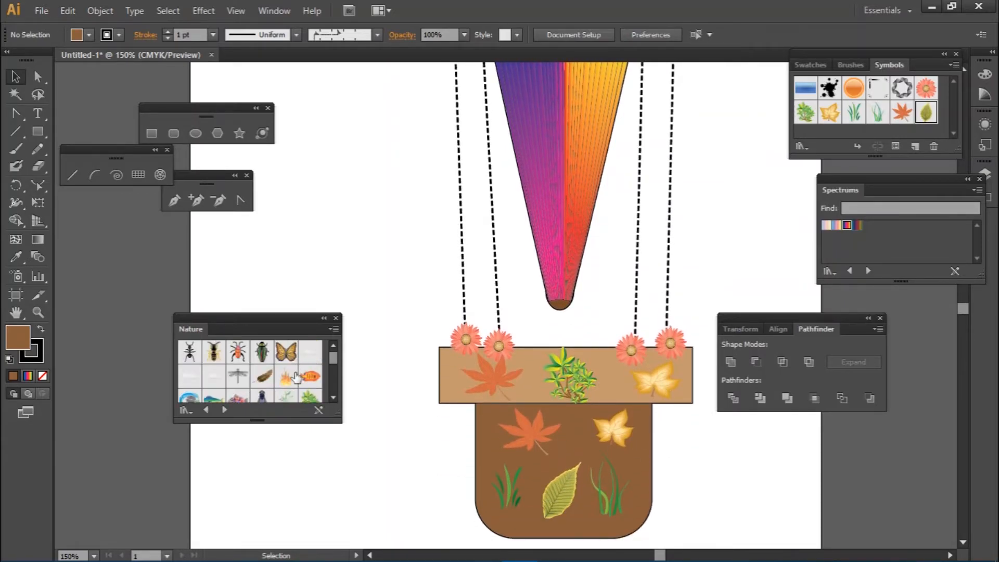
left_click_drag(294, 378, 496, 358)
left_click_drag(556, 329, 556, 328)
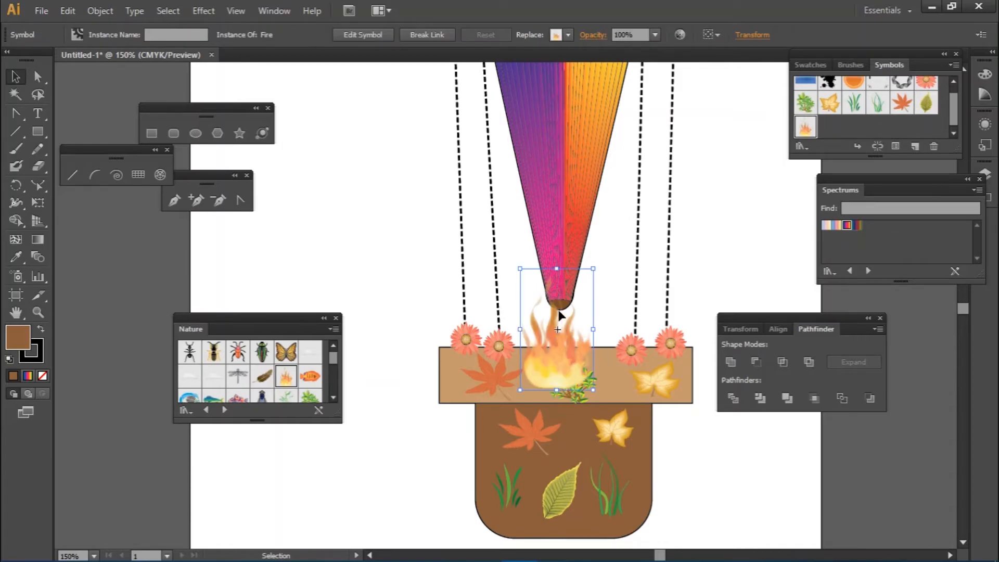
left_click_drag(557, 268, 557, 331)
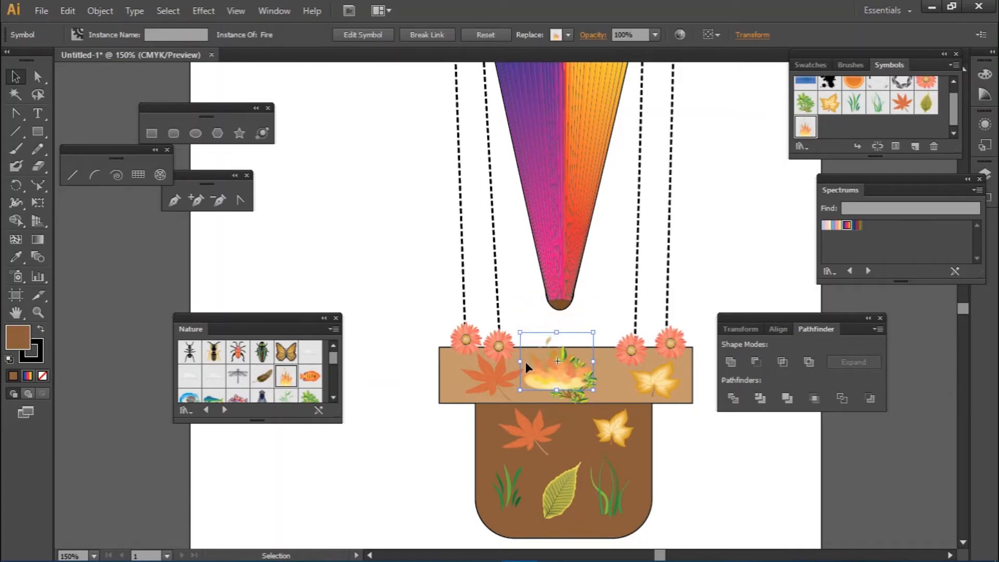
left_click_drag(520, 363, 555, 322)
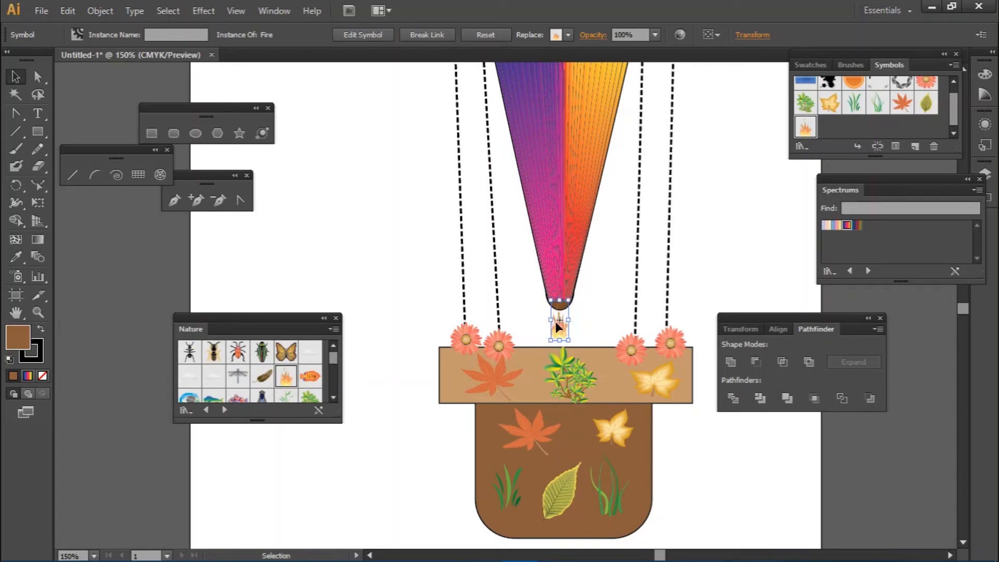
left_click(601, 344)
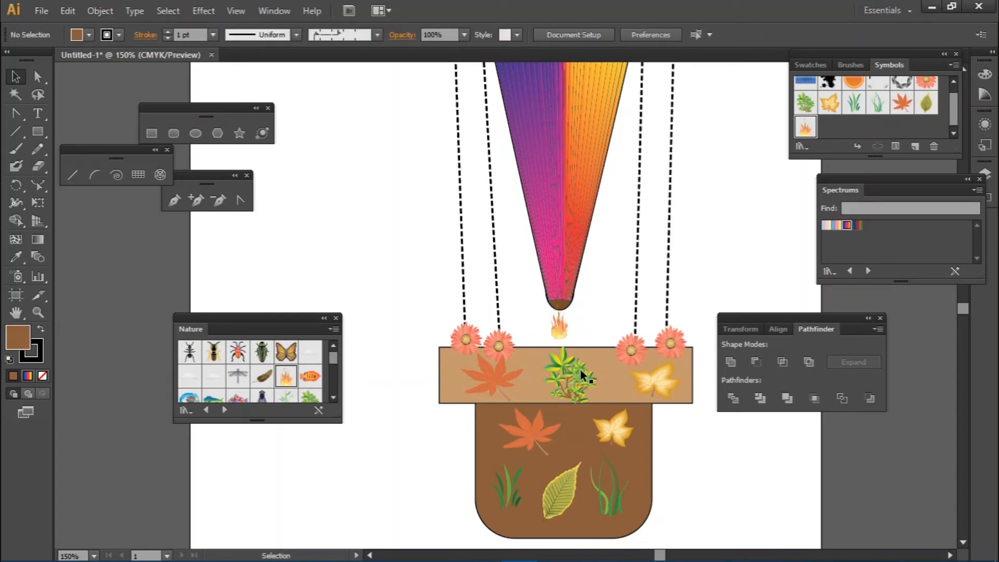
Step: Review the decorated balloon from the basket up to the flowers on the arches
scroll(645, 348, "up", 10)
scroll(647, 338, "down", 10)
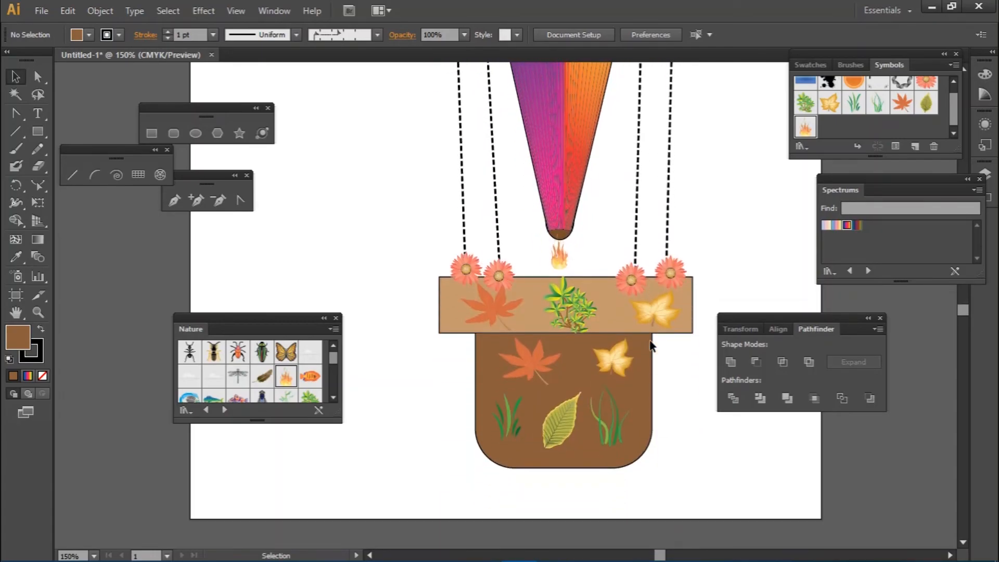
scroll(622, 341, "down", 1)
scroll(622, 340, "up", 8)
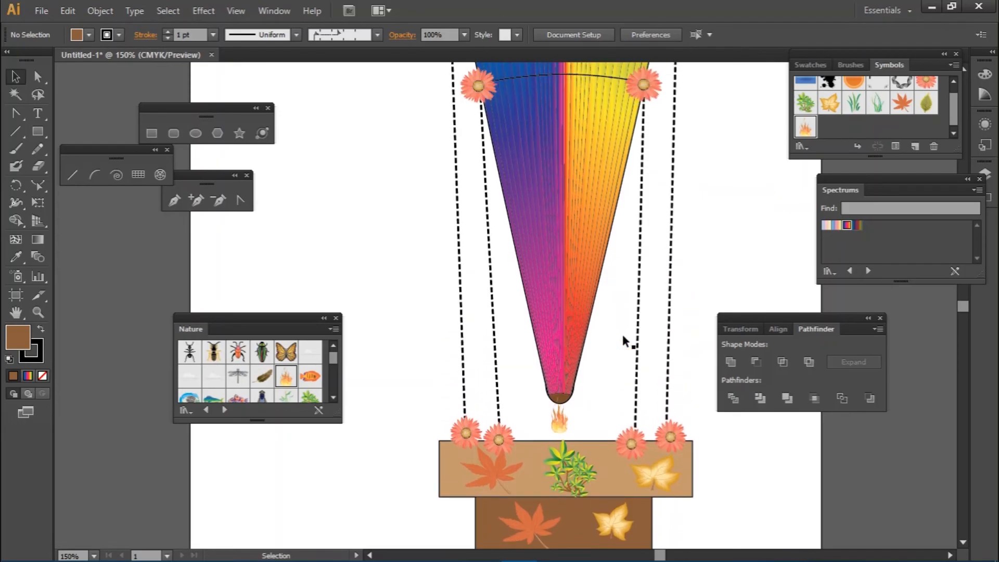
scroll(625, 340, "up", 3)
scroll(624, 341, "down", 4)
scroll(624, 341, "up", 8)
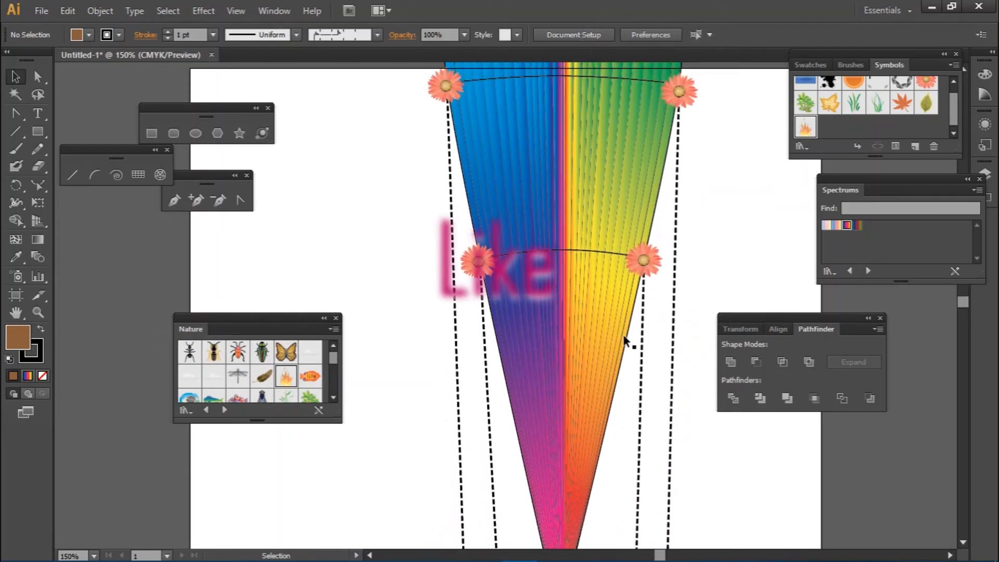
Step: Group all parts of the balloon, from the envelope to the basket and its symbols, into one object
key("a")
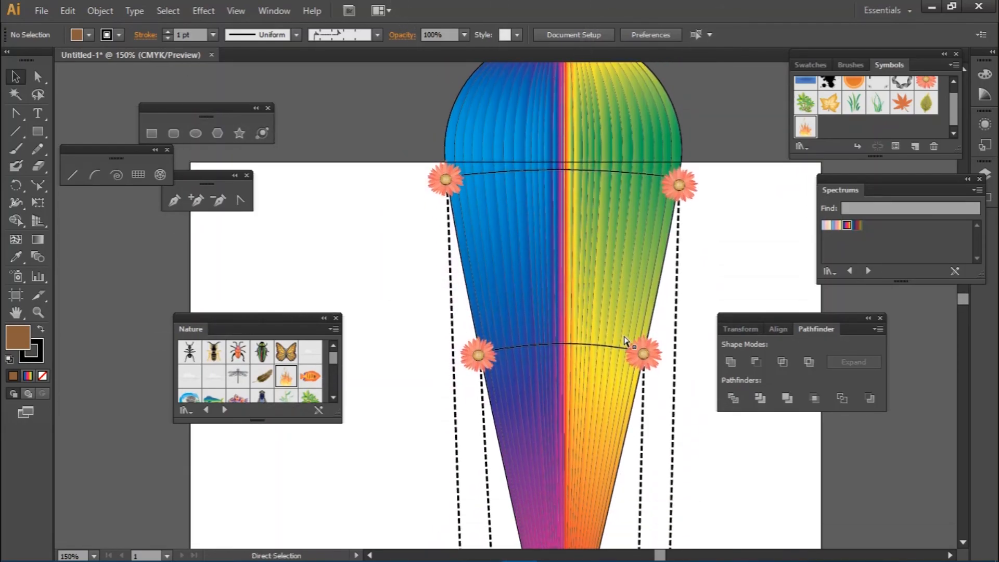
key("ctrl+minus")
key("ctrl+minus")
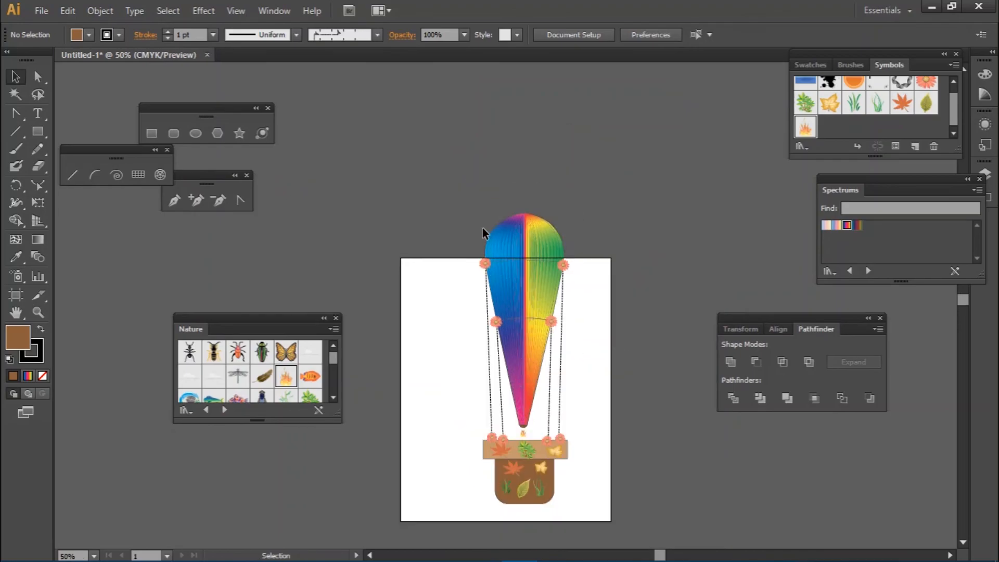
left_click_drag(475, 214, 584, 516)
right_click(539, 360)
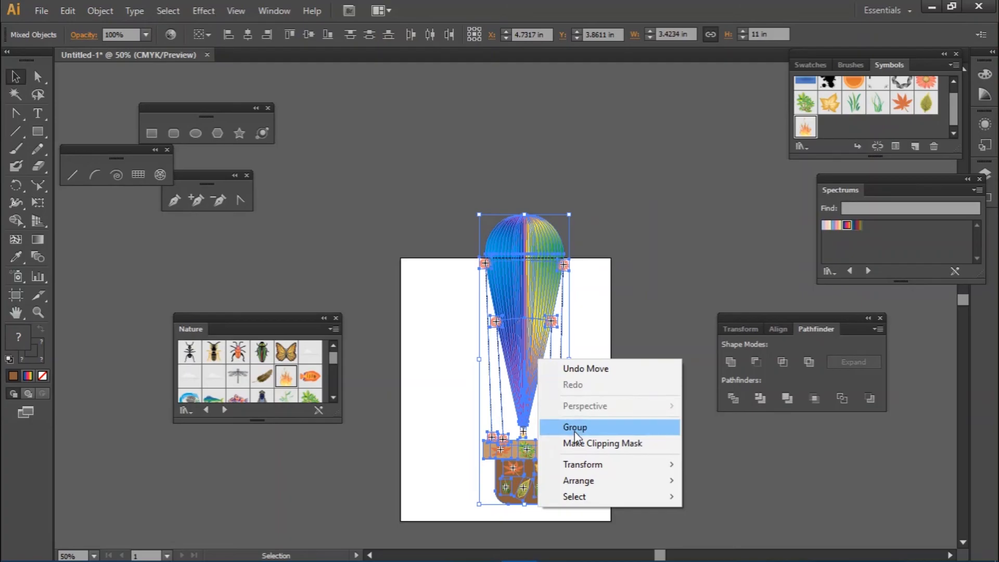
left_click(574, 428)
left_click(606, 339)
Step: Reduce the balloon group to about 8.07 in high and slightly narrower, and position it fully inside the artboard
left_click(535, 323)
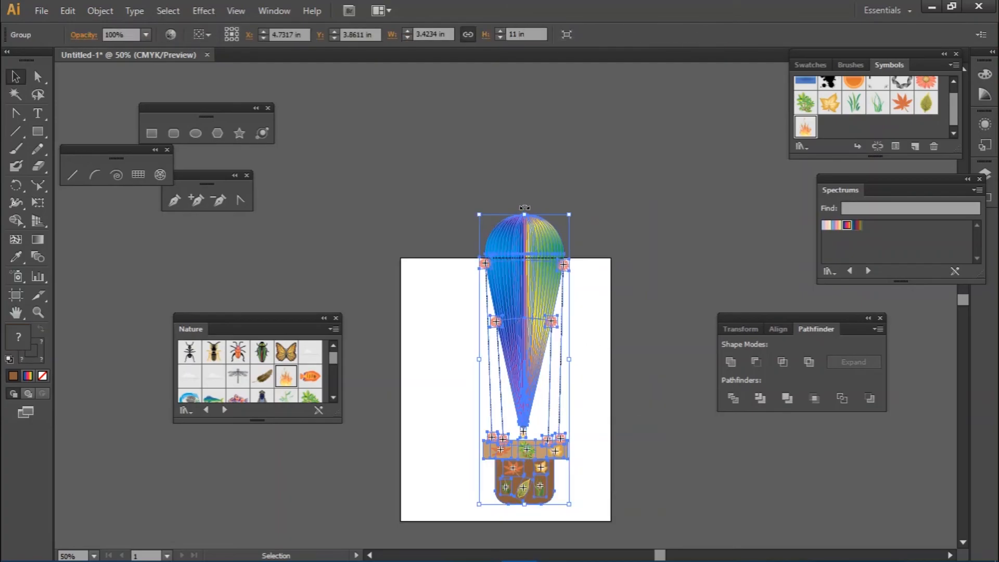
left_click_drag(525, 213, 517, 293)
left_click_drag(512, 351, 485, 334)
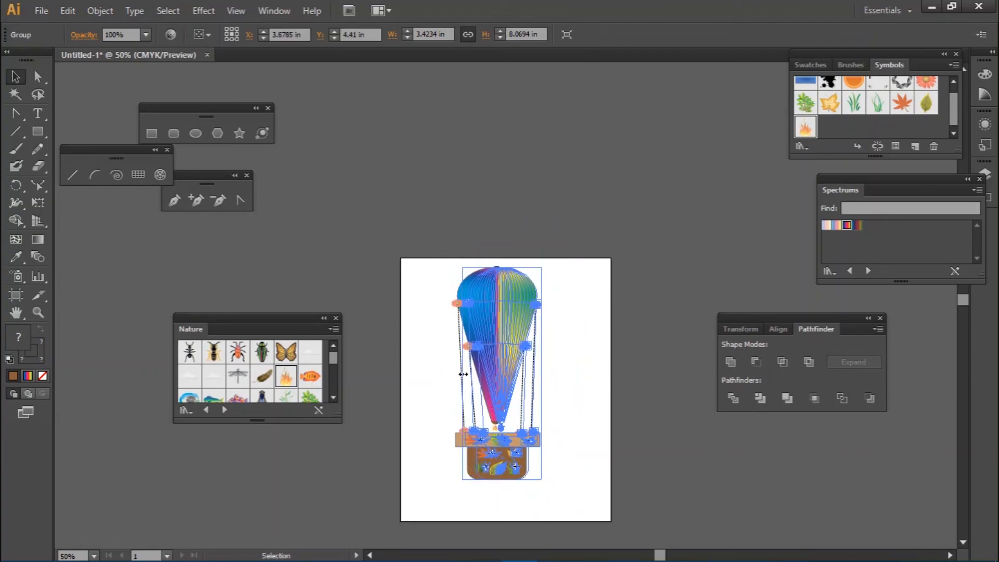
left_click(547, 356)
scroll(545, 366, "down", 3)
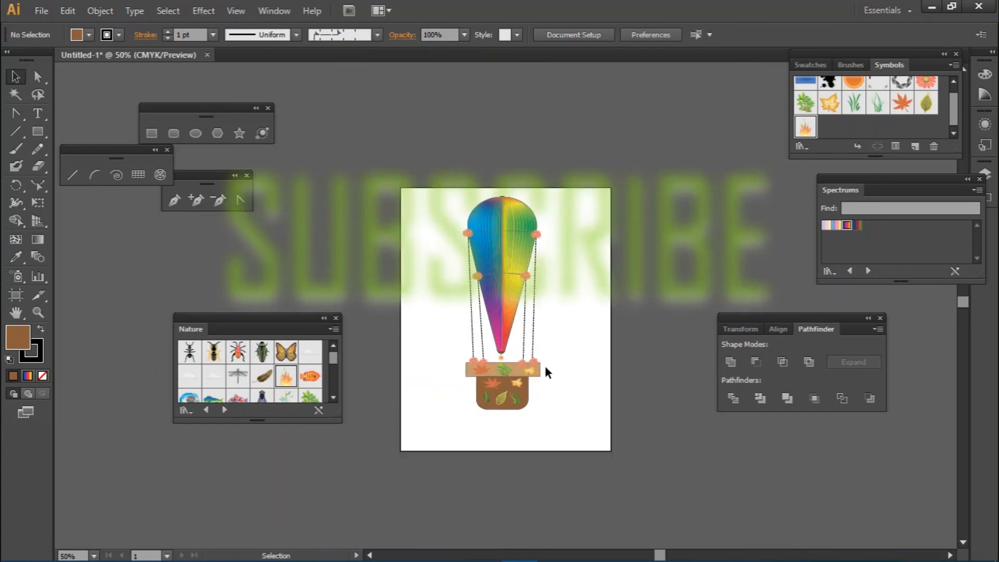
key("ctrl+plus")
key("ctrl+plus")
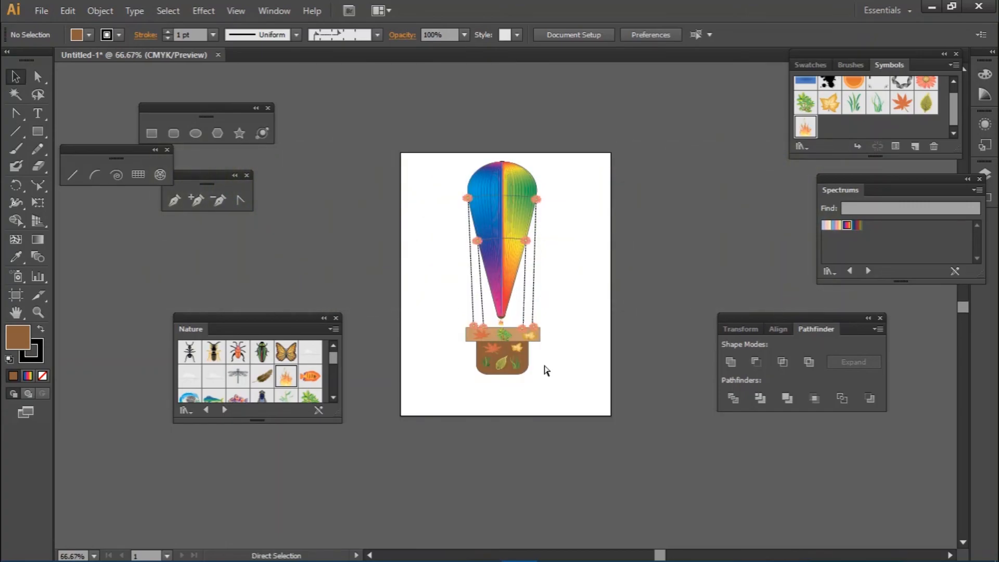